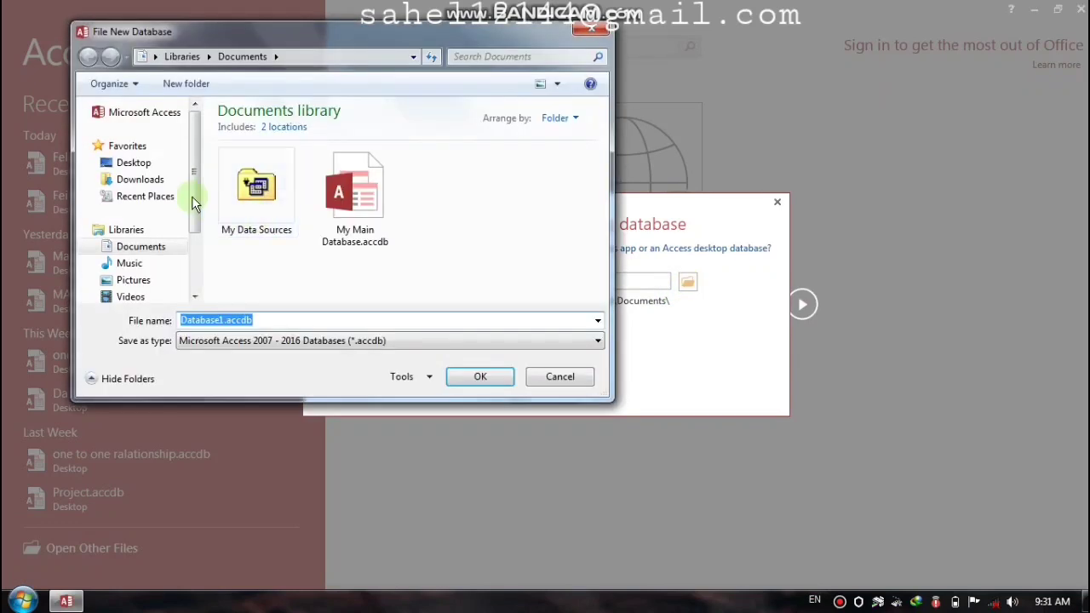
Step: Create a blank desktop database saved as Feild praperties.accdb on the Desktop
{"action": "left_click", "coordinate": [133, 162]}
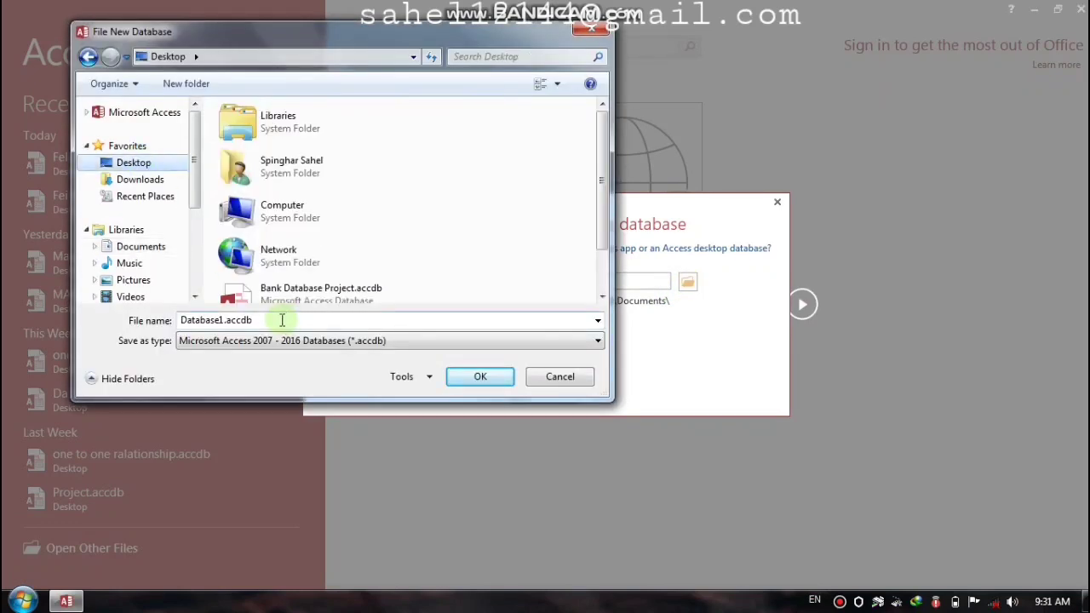
{"action": "double_click", "coordinate": [279, 320]}
{"action": "type", "text": "F"}
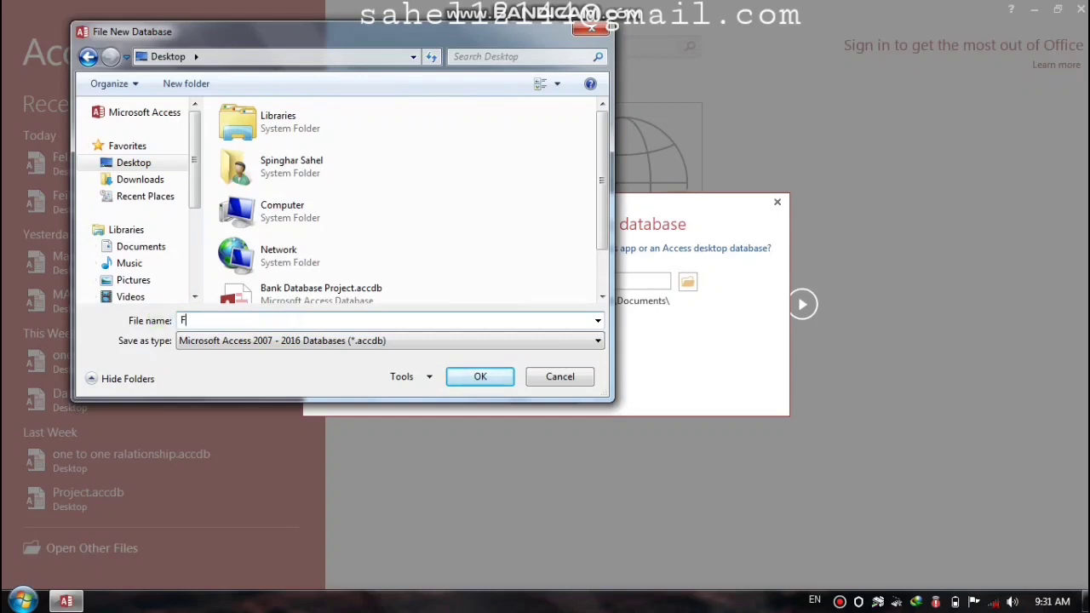
{"action": "type", "text": "eild praperties"}
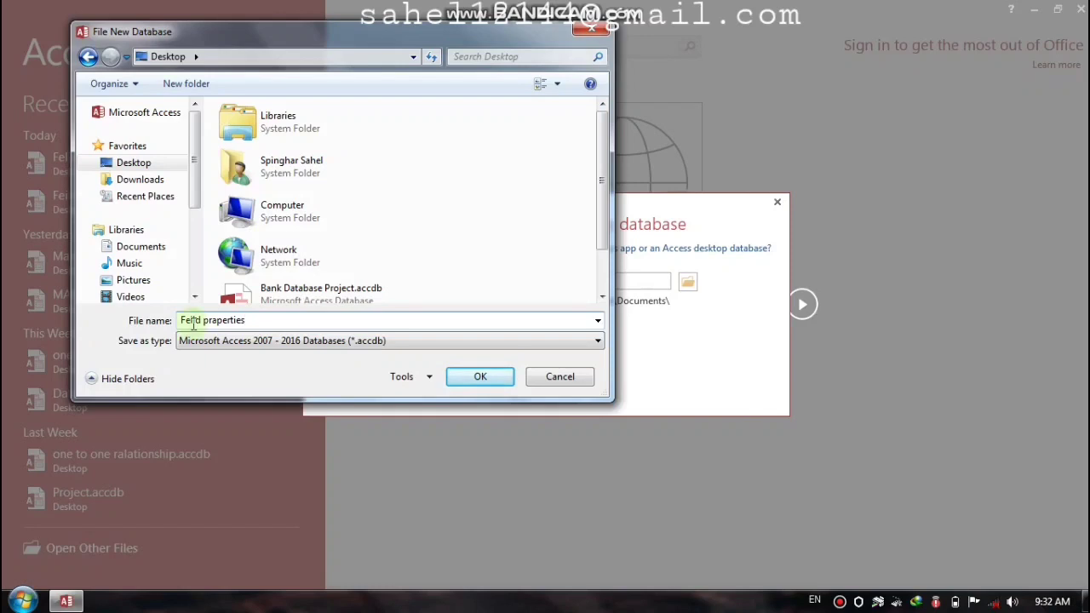
{"action": "left_click", "coordinate": [480, 376]}
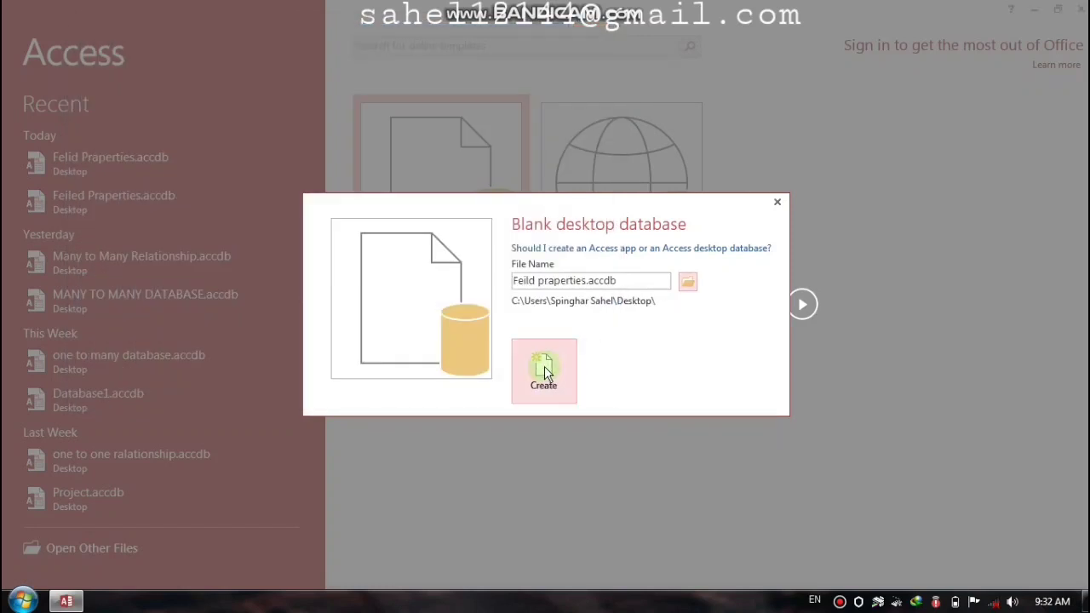
{"action": "left_click", "coordinate": [544, 366]}
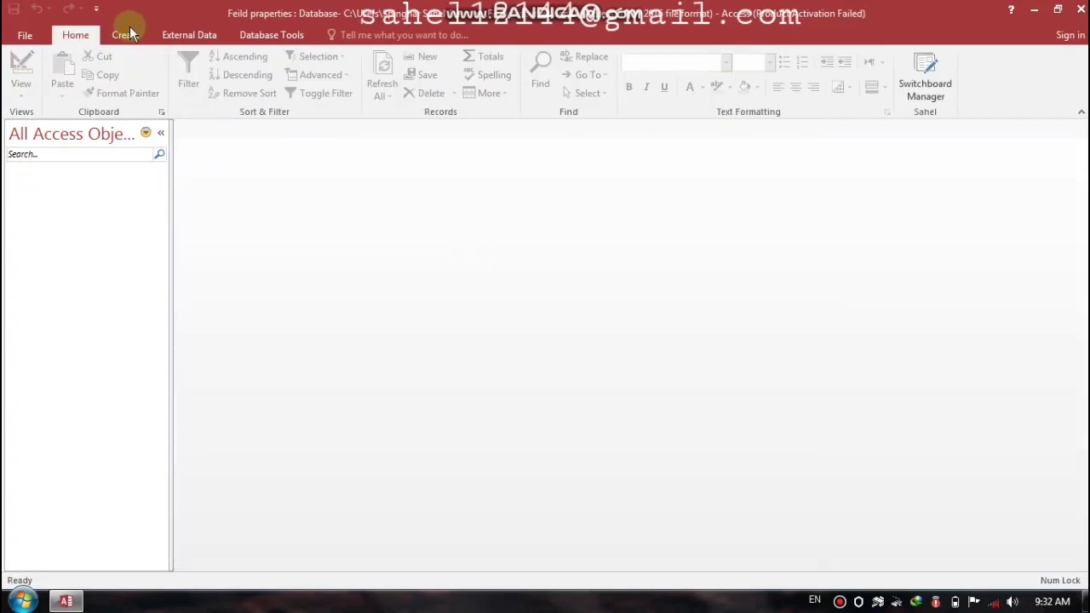
Step: Start a new table in Design View with an ID (AutoNumber) field and a Name (Short Text) field
{"action": "left_click", "coordinate": [127, 34]}
{"action": "left_click", "coordinate": [115, 80]}
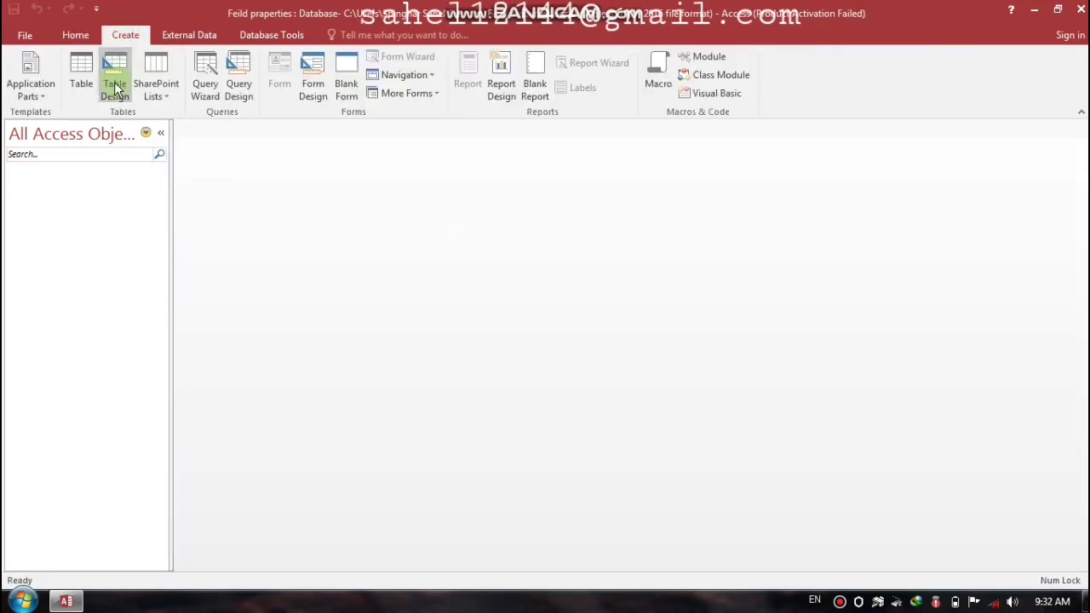
{"action": "left_click", "coordinate": [261, 162]}
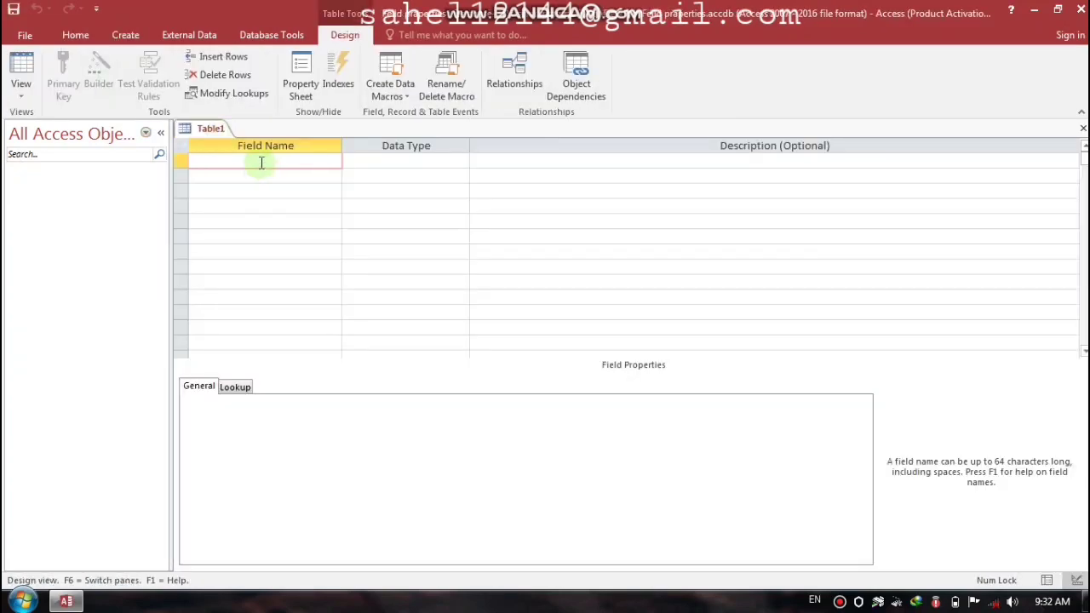
{"action": "key", "text": "Caps_Lock"}
{"action": "type", "text": "ID"}
{"action": "key", "text": "Tab"}
{"action": "key", "text": "Down"}
{"action": "type", "text": "NA"}
{"action": "key", "text": "Caps_Lock"}
{"action": "key", "text": "BackSpace"}
{"action": "type", "text": "ame"}
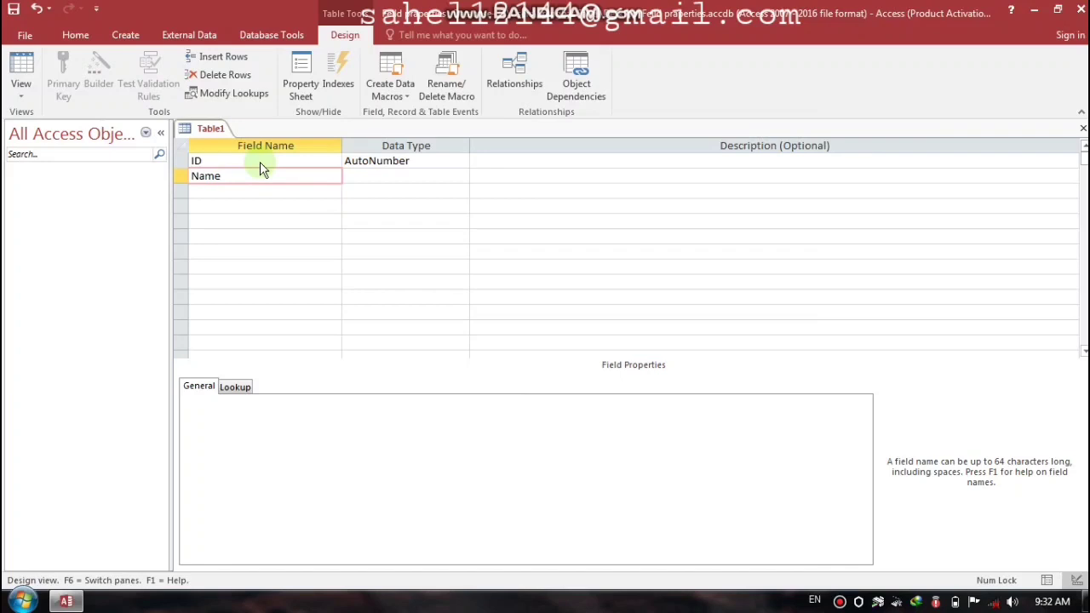
{"action": "key", "text": "Tab"}
{"action": "key", "text": "Return"}
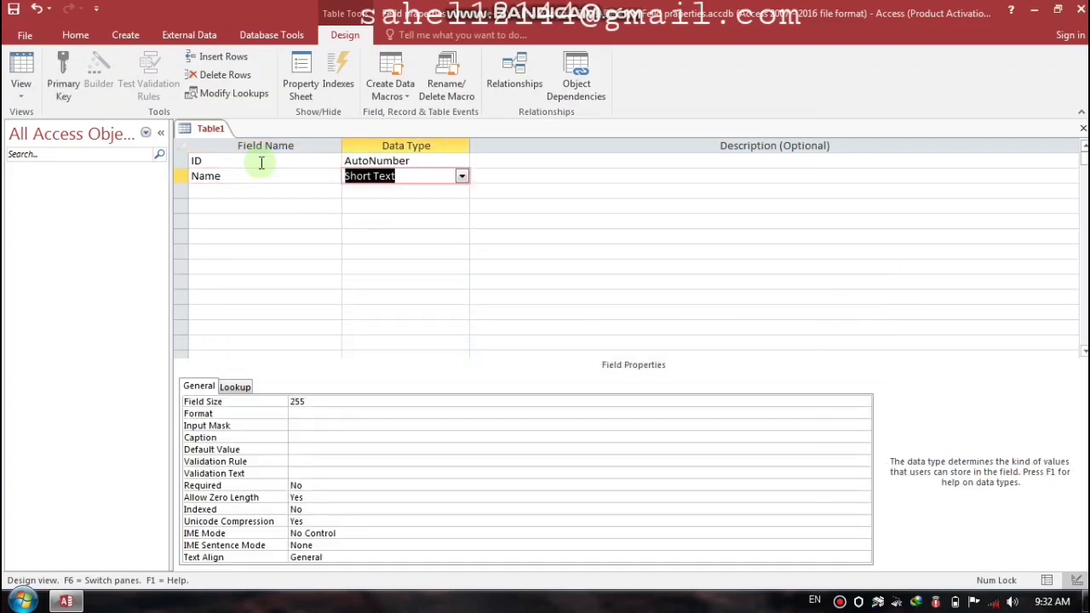
{"action": "key", "text": "Tab"}
{"action": "key", "text": "Tab"}
Step: Add a Salary field of type Currency and a Department field of type Short Text
{"action": "key", "text": "Caps_Lock"}
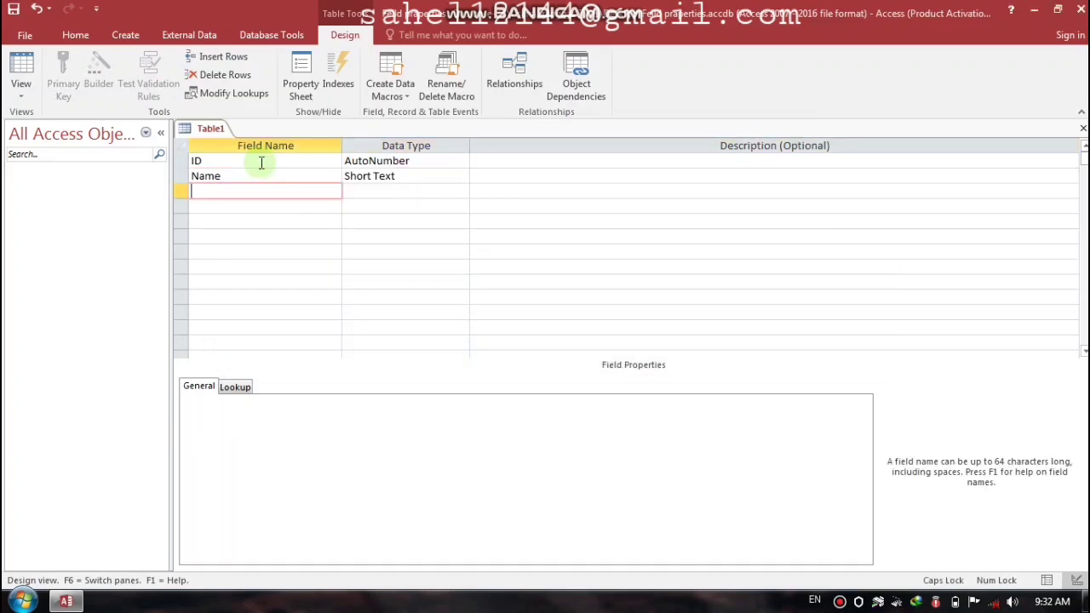
{"action": "type", "text": "S"}
{"action": "key", "text": "BackSpace"}
{"action": "type", "text": "SA"}
{"action": "key", "text": "BackSpace"}
{"action": "key", "text": "Caps_Lock"}
{"action": "type", "text": "alary"}
{"action": "key", "text": "Tab"}
{"action": "type", "text": "c"}
{"action": "key", "text": "Tab"}
{"action": "key", "text": "Tab"}
{"action": "key", "text": "Caps_Lock"}
{"action": "type", "text": "D"}
{"action": "key", "text": "Caps_Lock"}
{"action": "type", "text": "epartment"}
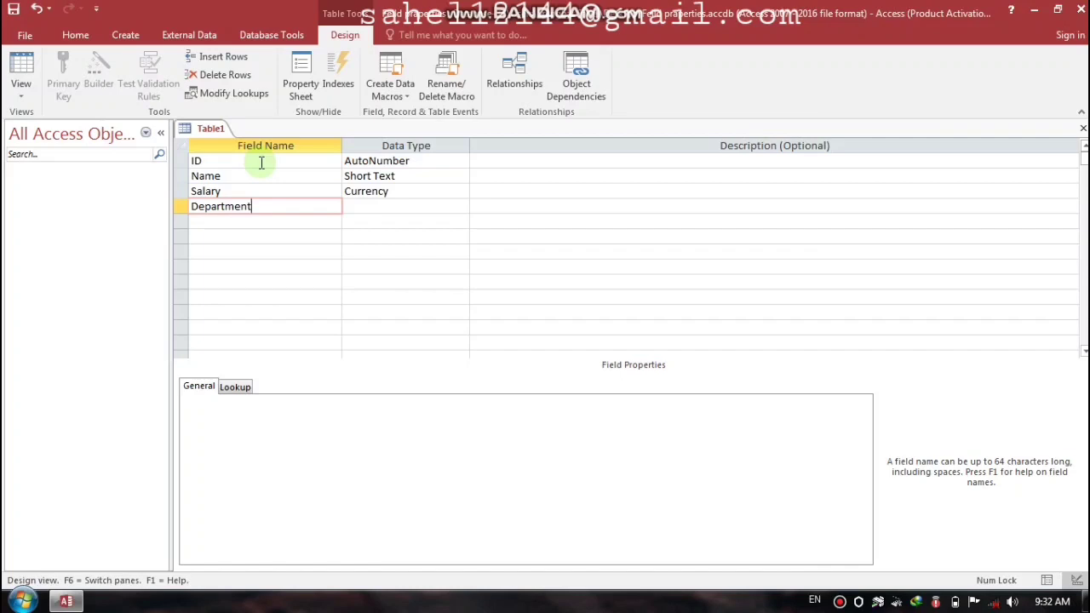
{"action": "key", "text": "Tab"}
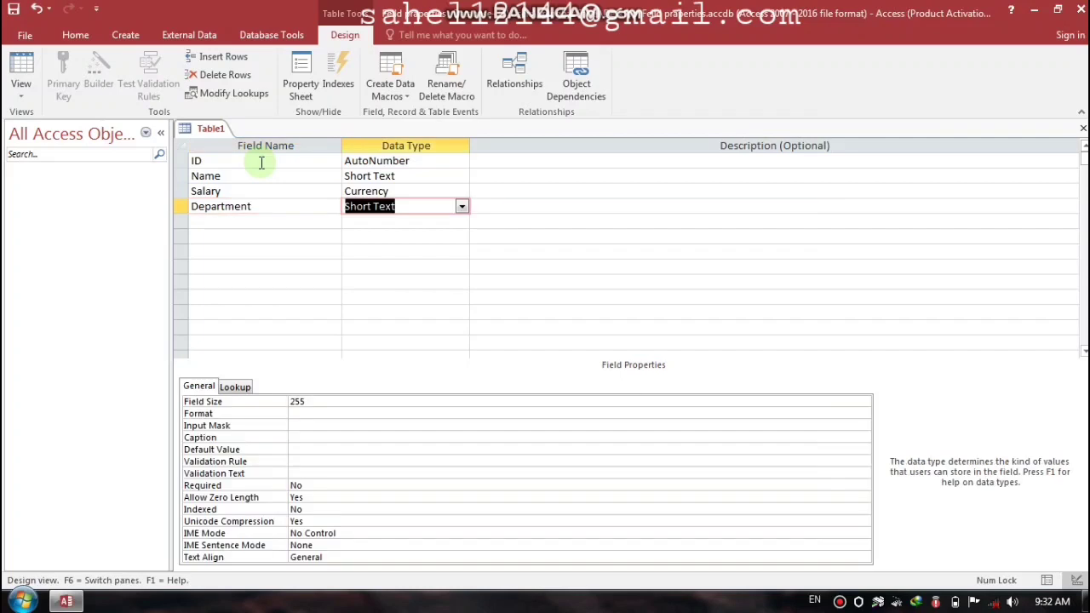
Step: Make ID the primary key and save the table as Table1
{"action": "key", "text": "shift+Tab"}
{"action": "key", "text": "Up"}
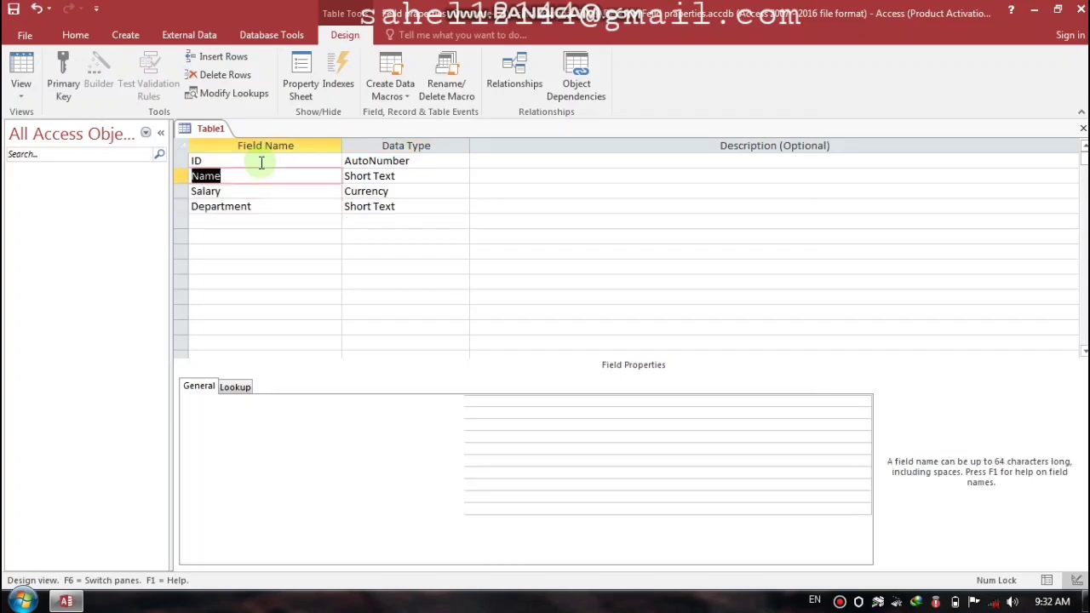
{"action": "key", "text": "Up"}
{"action": "key", "text": "Up"}
{"action": "left_click", "coordinate": [63, 81]}
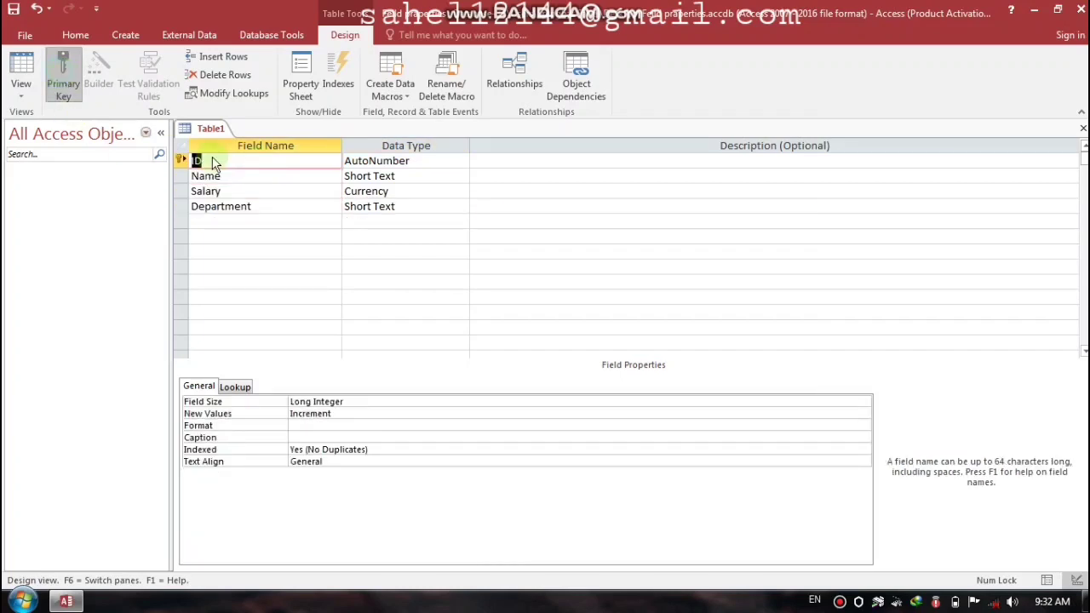
{"action": "key", "text": "ctrl+w"}
{"action": "key", "text": "Return"}
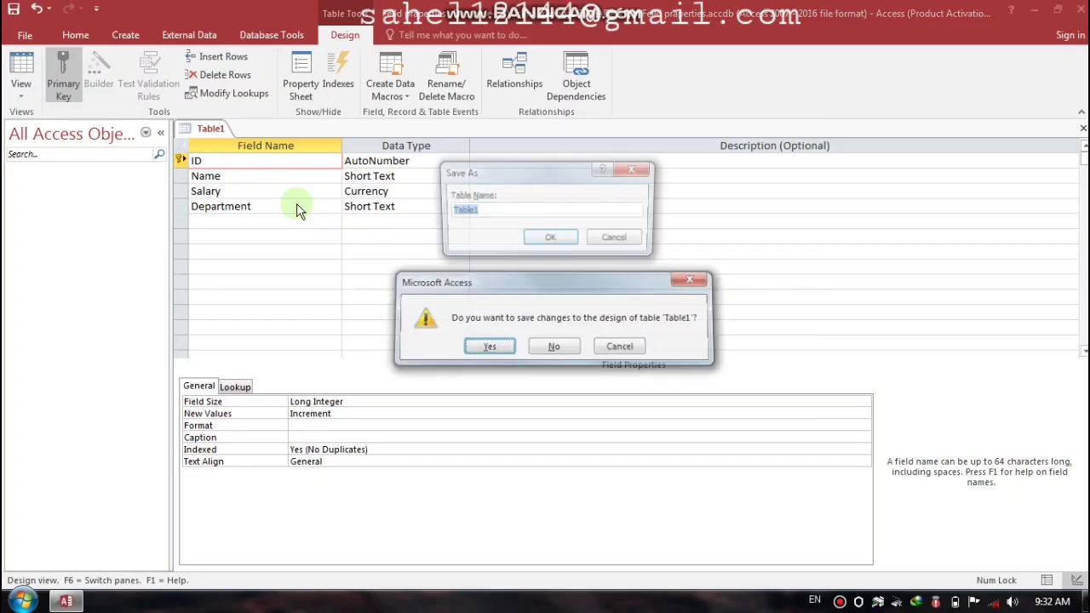
{"action": "left_click", "coordinate": [550, 239]}
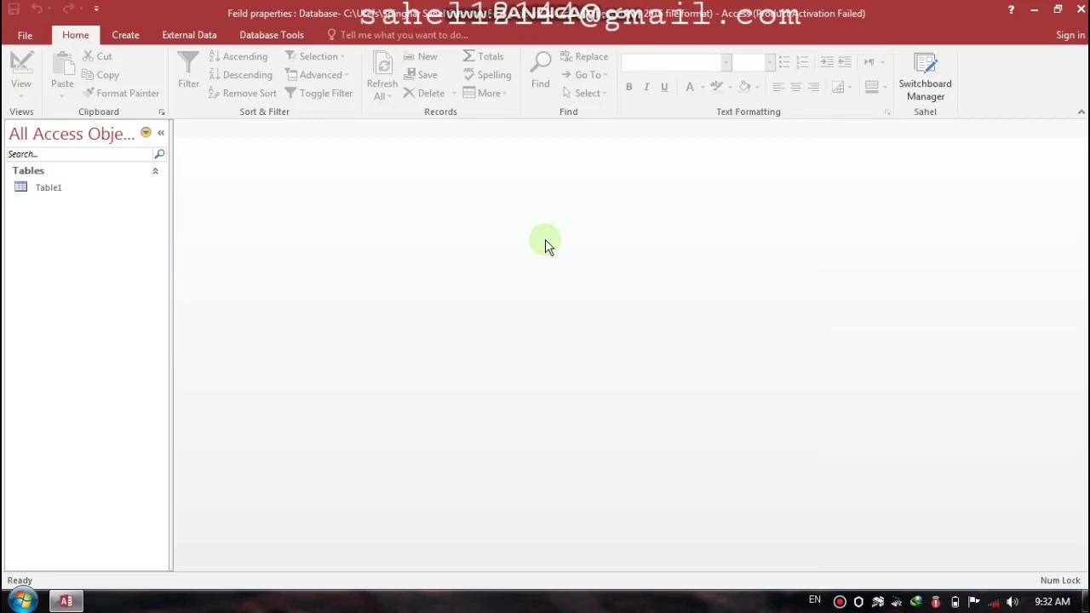
{"action": "double_click", "coordinate": [84, 188]}
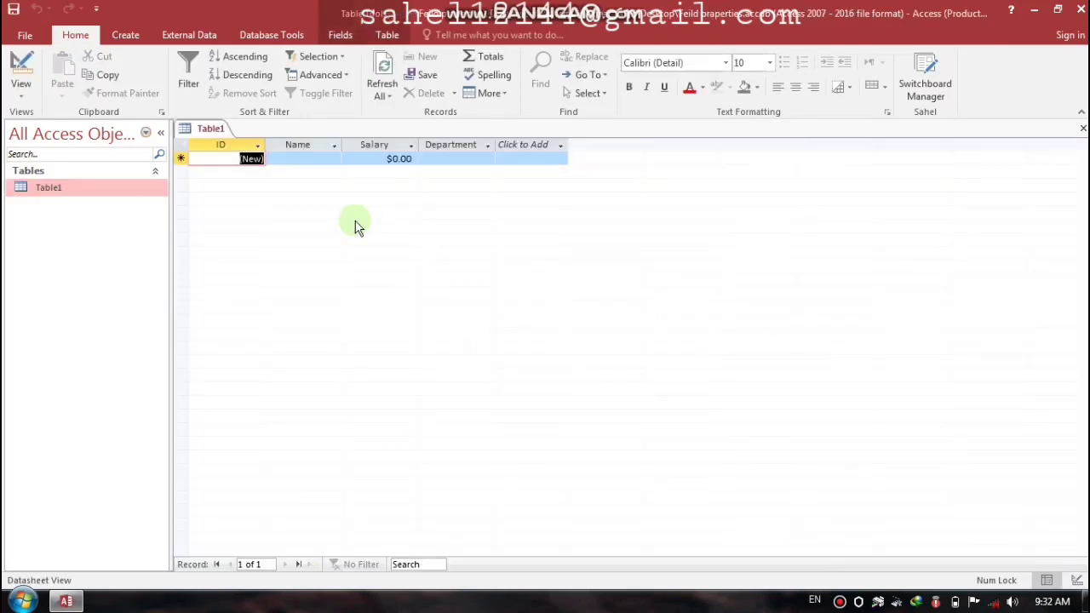
{"action": "left_click", "coordinate": [322, 159]}
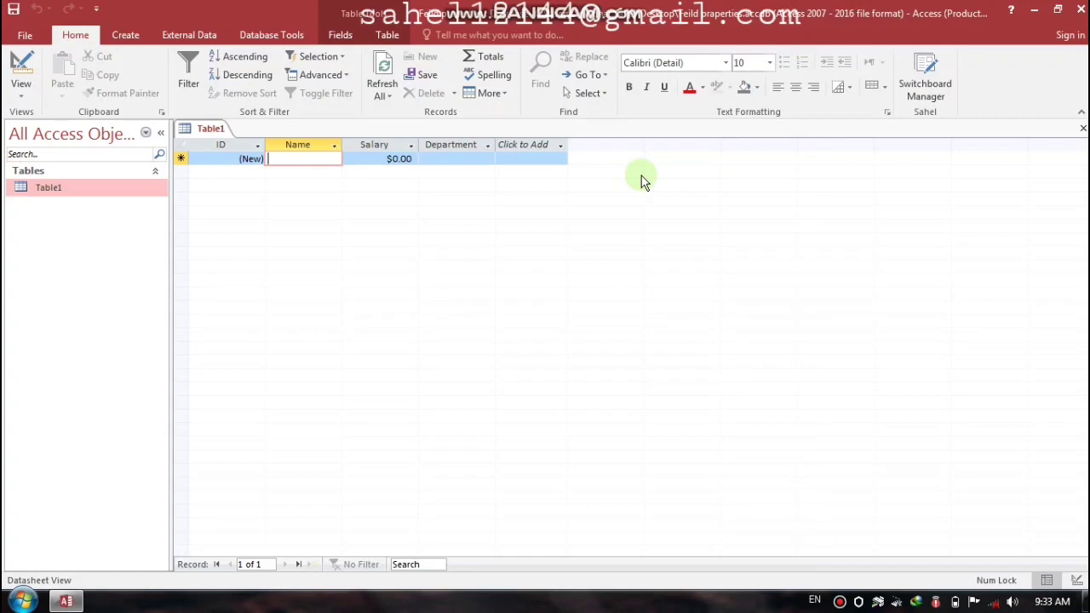
{"action": "left_click", "coordinate": [1082, 127]}
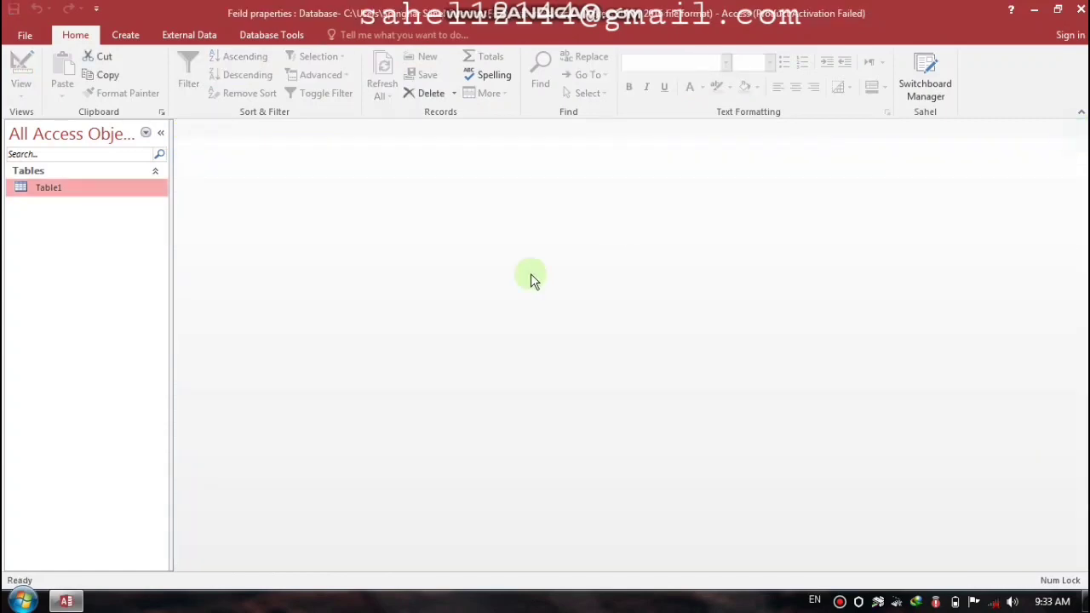
Step: In Table1's Design View, change the Name field size from 255 to 7
{"action": "right_click", "coordinate": [66, 188]}
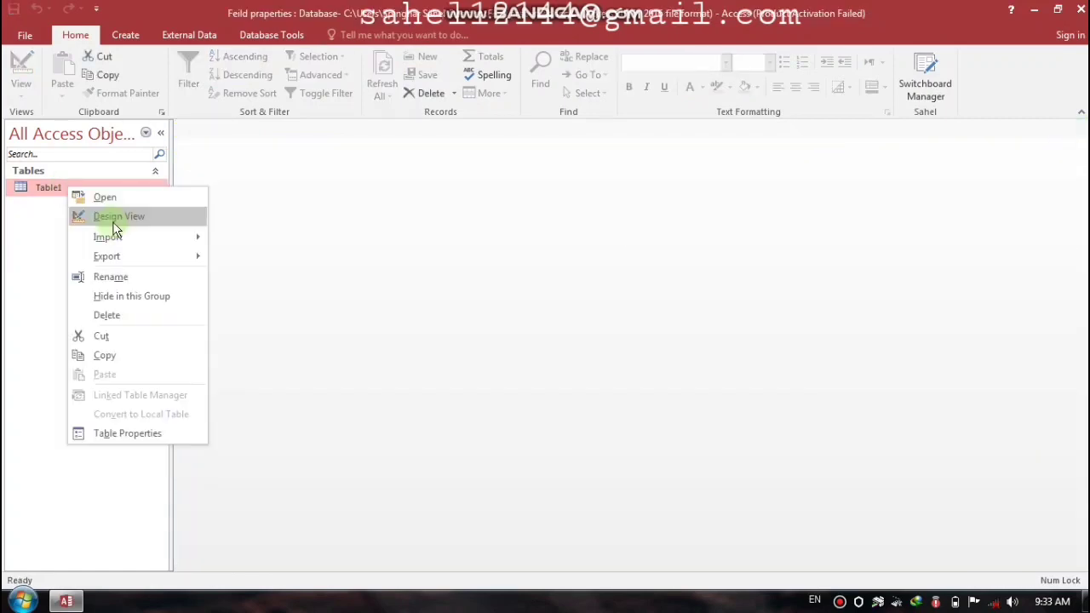
{"action": "left_click", "coordinate": [111, 215]}
{"action": "left_click", "coordinate": [260, 175]}
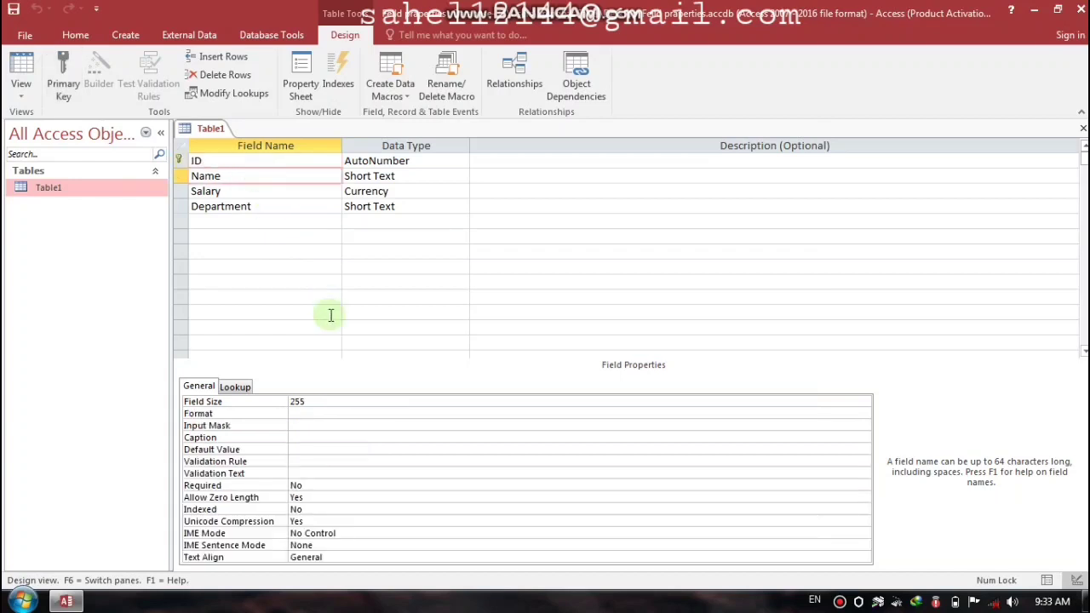
{"action": "left_click", "coordinate": [300, 402]}
{"action": "left_click_drag", "start_coordinate": [303, 402], "coordinate": [275, 401]}
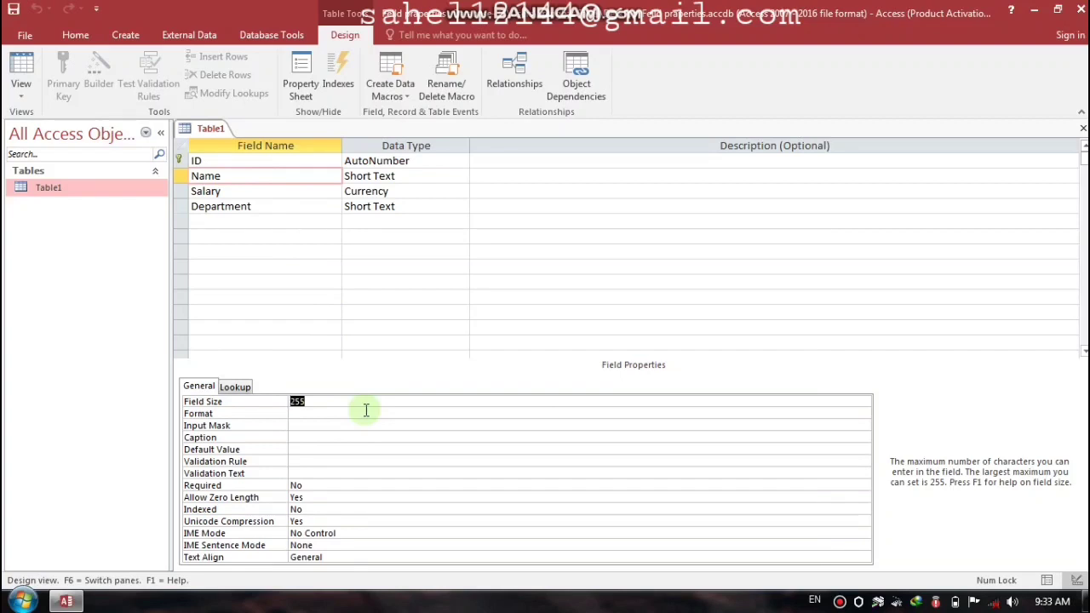
{"action": "type", "text": "7"}
{"action": "left_click", "coordinate": [366, 410]}
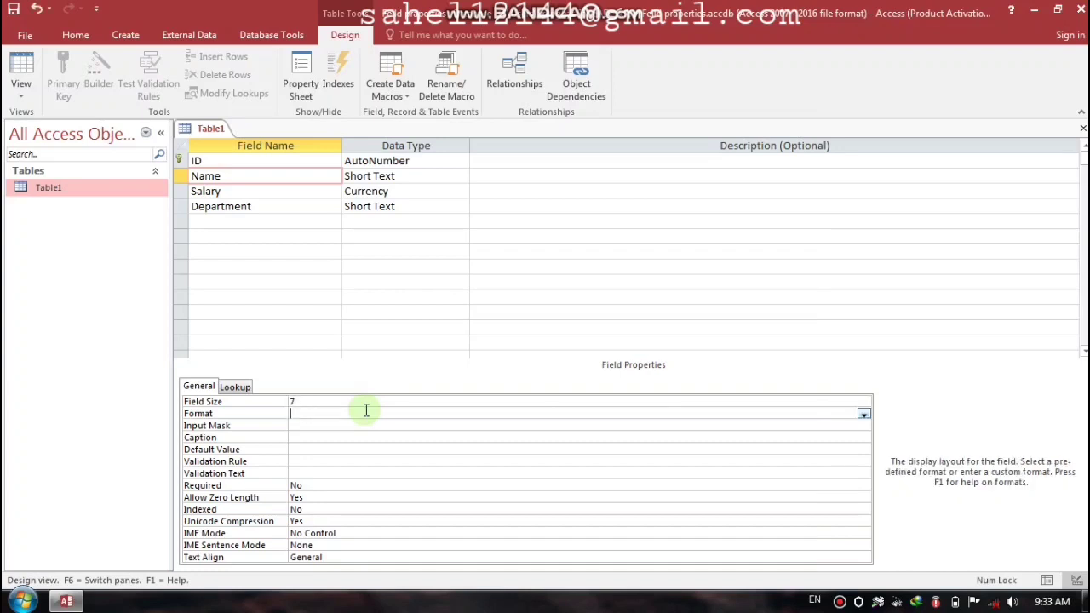
Step: Save the design change and open Table1 in Datasheet View
{"action": "key", "text": "ctrl+w"}
{"action": "key", "text": "Return"}
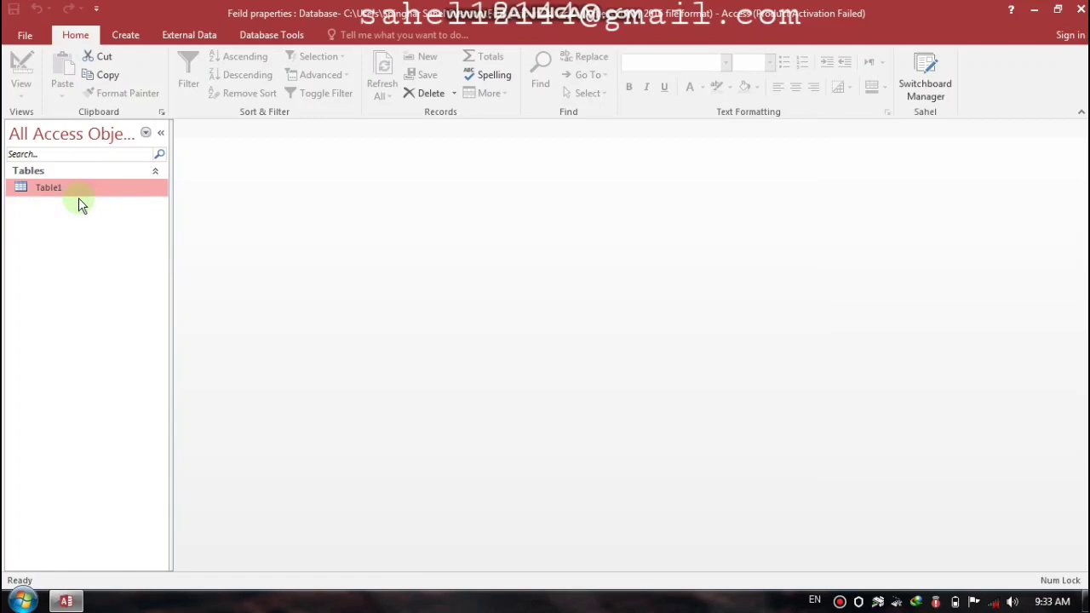
{"action": "double_click", "coordinate": [102, 189]}
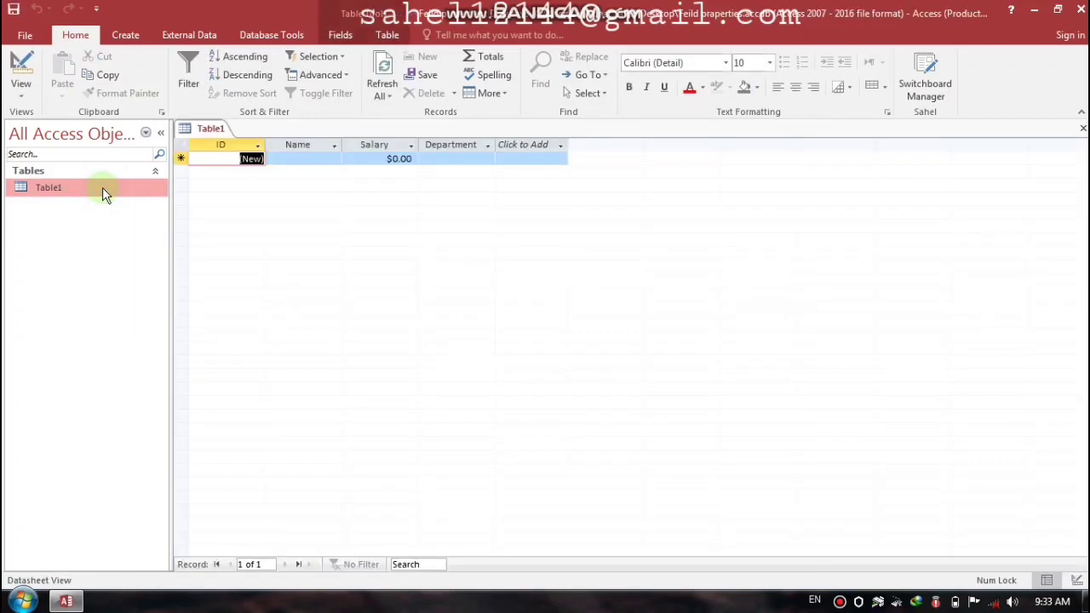
Step: Enter the first record: the employee's name, salary 5000, department HRM
{"action": "left_click", "coordinate": [316, 159]}
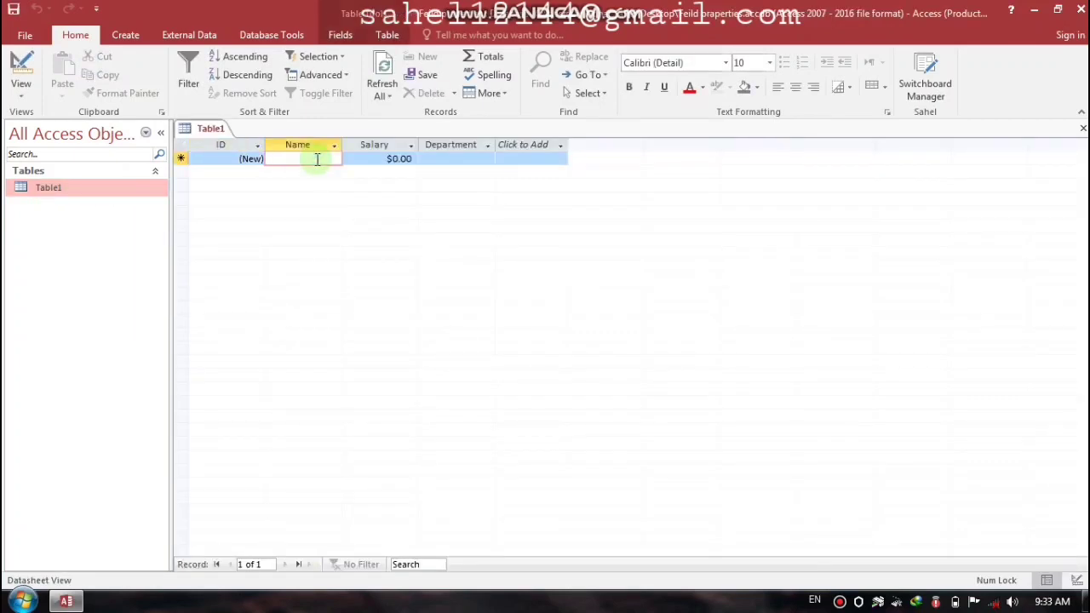
{"action": "type", "text": "Ali"}
{"action": "key", "text": "Tab"}
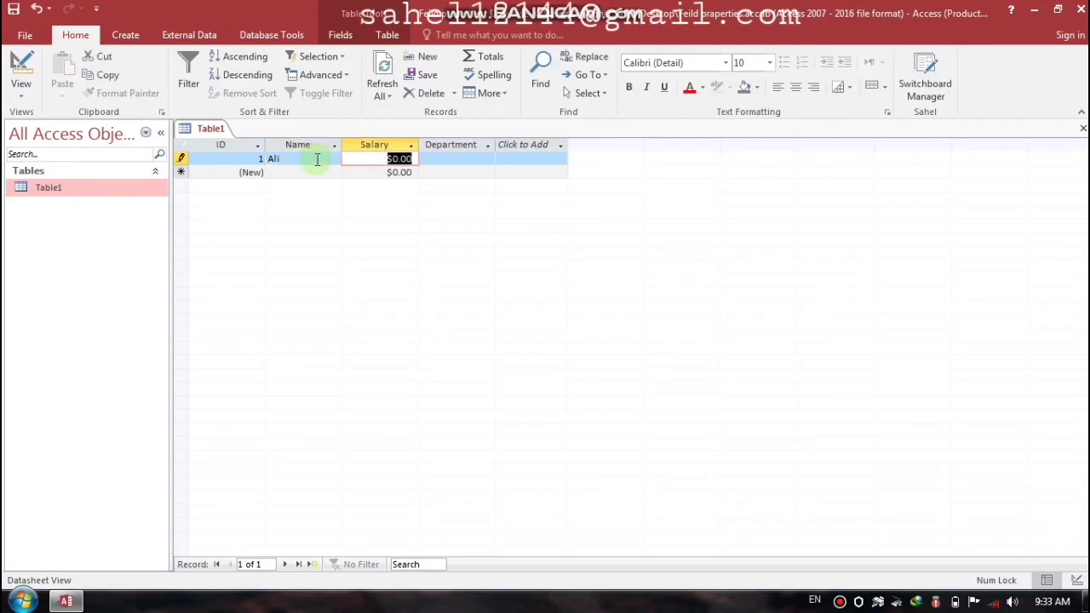
{"action": "type", "text": "5000"}
{"action": "key", "text": "Tab"}
{"action": "key", "text": "Caps_Lock"}
{"action": "type", "text": "H"}
{"action": "key", "text": "Caps_Lock"}
{"action": "key", "text": "Caps_Lock"}
{"action": "type", "text": "RM"}
{"action": "key", "text": "Tab"}
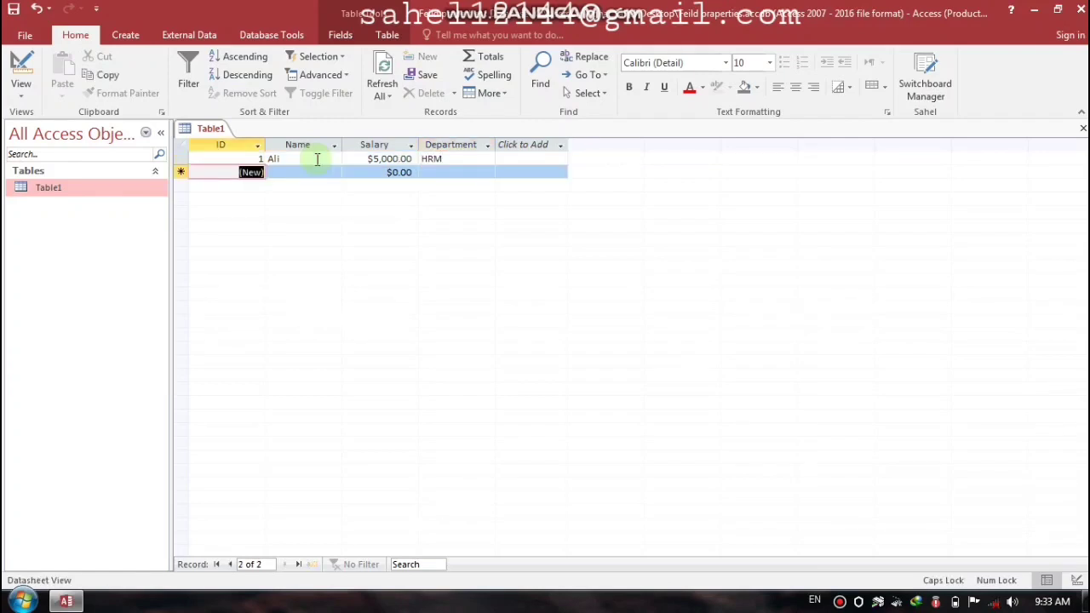
Step: Type the second employee's name, cut off at 7 characters, and close Table1
{"action": "key", "text": "Tab"}
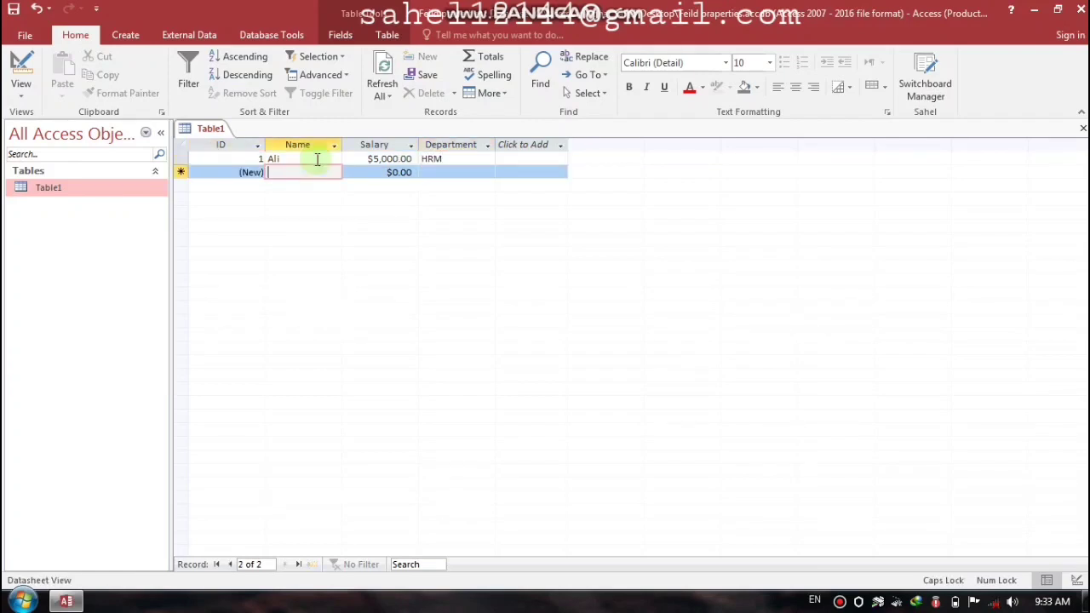
{"action": "type", "text": "s"}
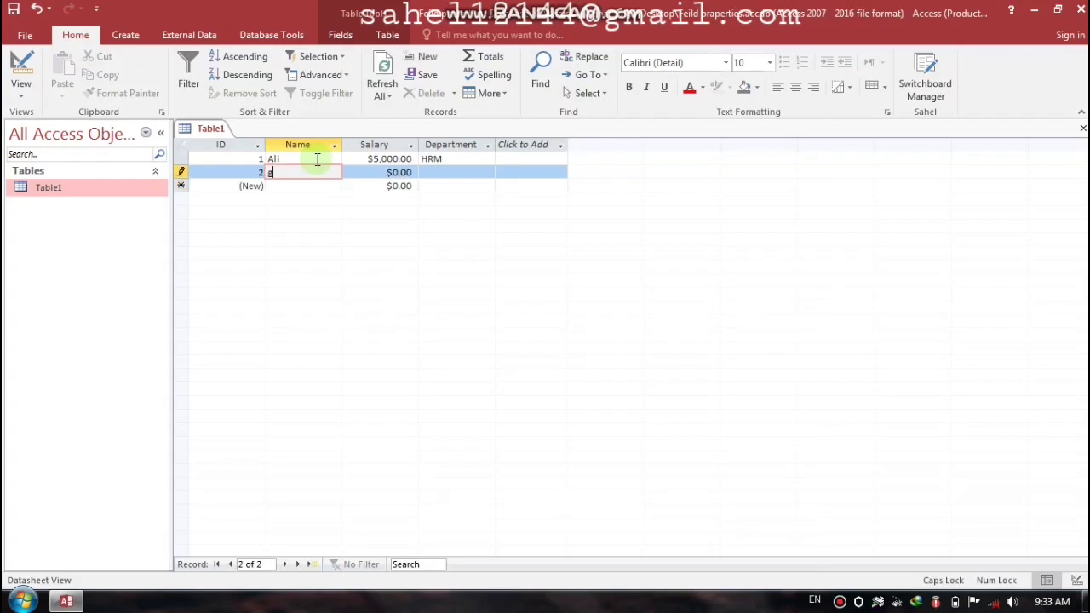
{"action": "key", "text": "BackSpace"}
{"action": "key", "text": "Caps_Lock"}
{"action": "key", "text": "Caps_Lock"}
{"action": "key", "text": "Caps_Lock"}
{"action": "type", "text": "ha"}
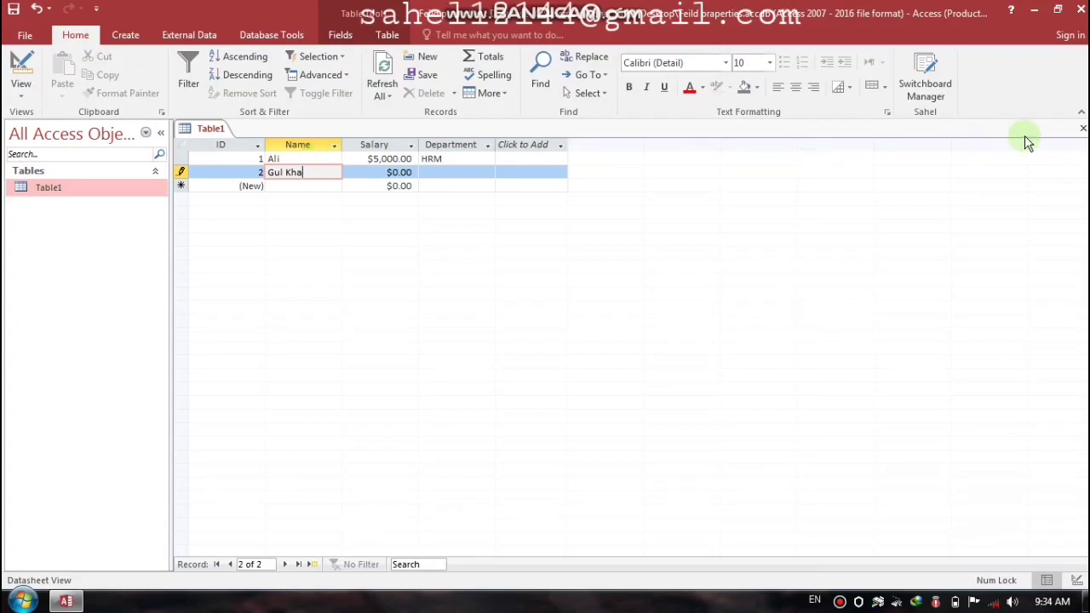
{"action": "left_click", "coordinate": [1082, 128]}
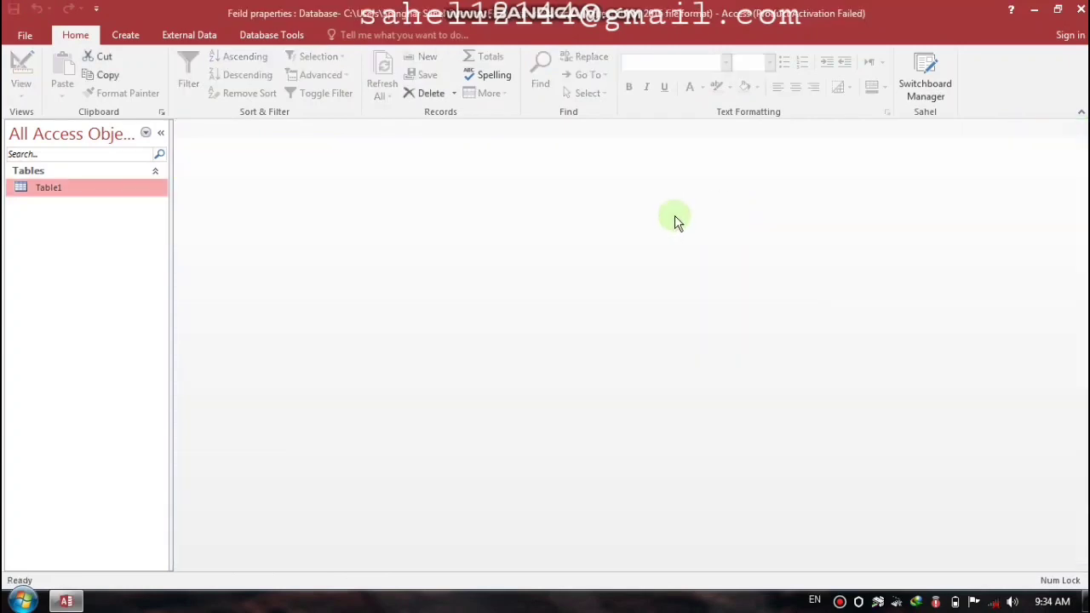
Step: In Table1's Design View, change the Name field size from 7 to 10
{"action": "right_click", "coordinate": [68, 188]}
{"action": "left_click", "coordinate": [102, 217]}
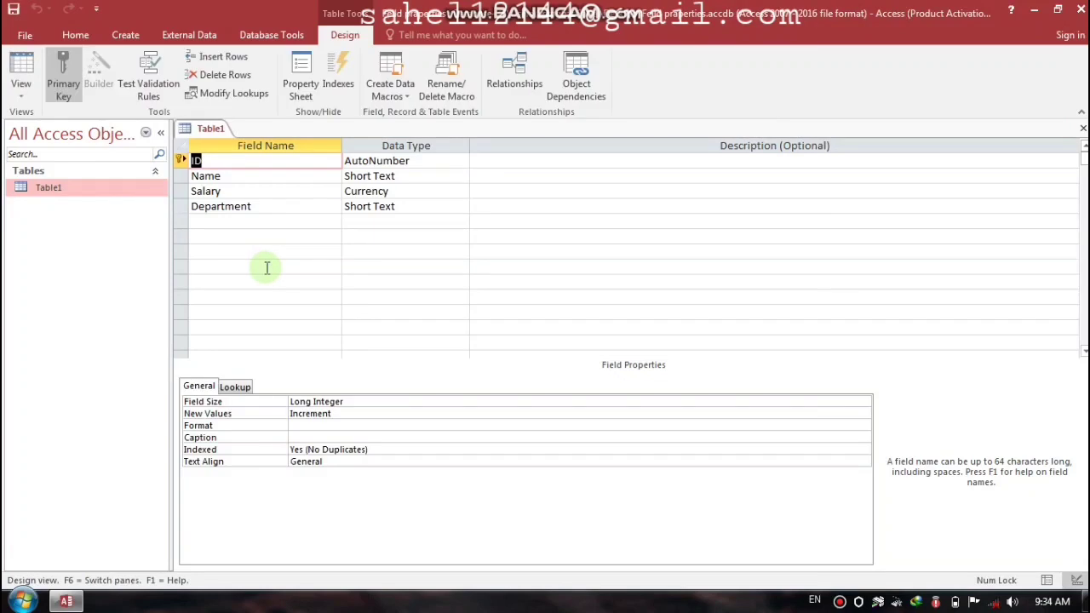
{"action": "left_click", "coordinate": [257, 176]}
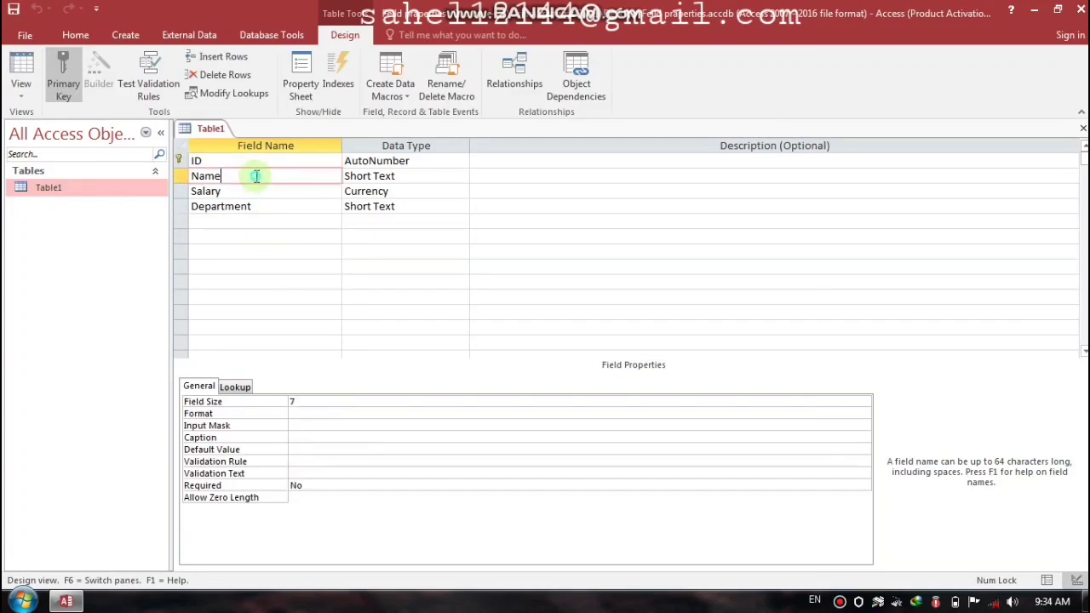
{"action": "left_click", "coordinate": [292, 401]}
{"action": "type", "text": "10"}
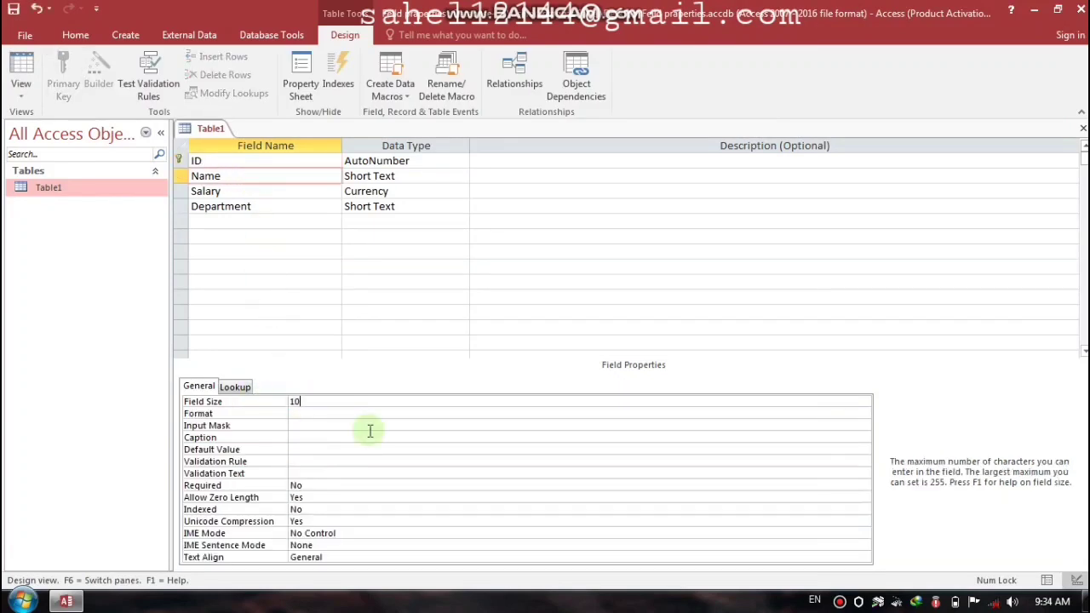
{"action": "key", "text": "Return"}
Step: Save the design, reopen Table1's datasheet and select record 2's Name cell
{"action": "key", "text": "ctrl+w"}
{"action": "key", "text": "Return"}
{"action": "double_click", "coordinate": [61, 191]}
{"action": "left_click", "coordinate": [316, 175]}
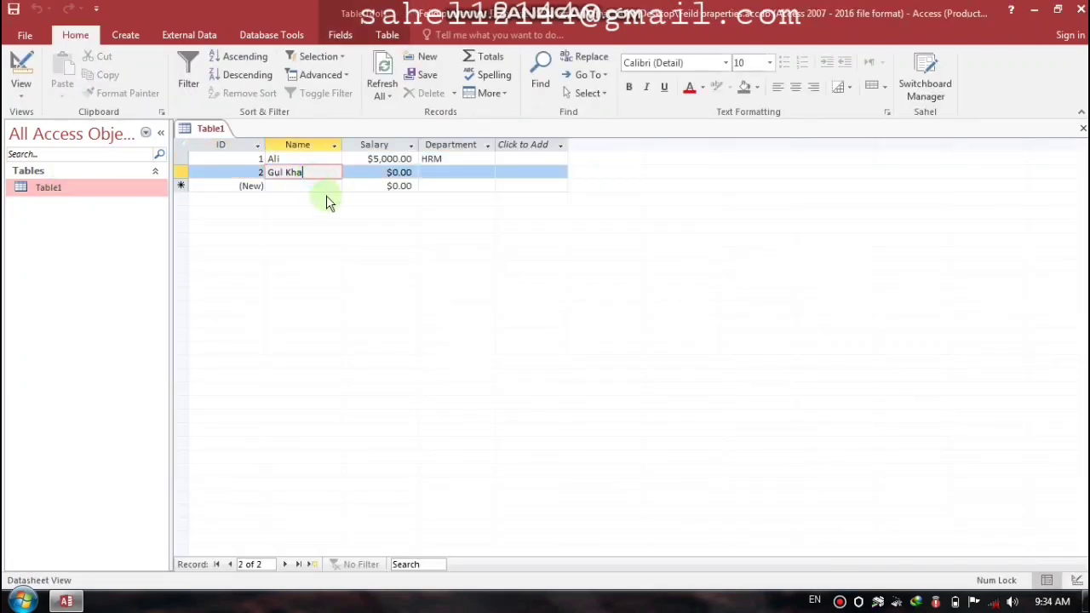
Step: Finish record 2's name and give it salary 6000 and department HRM
{"action": "type", "text": "n"}
{"action": "key", "text": "Tab"}
{"action": "type", "text": "6000"}
{"action": "key", "text": "Tab"}
{"action": "key", "text": "Caps_Lock"}
{"action": "type", "text": "HRM"}
{"action": "key", "text": "Tab"}
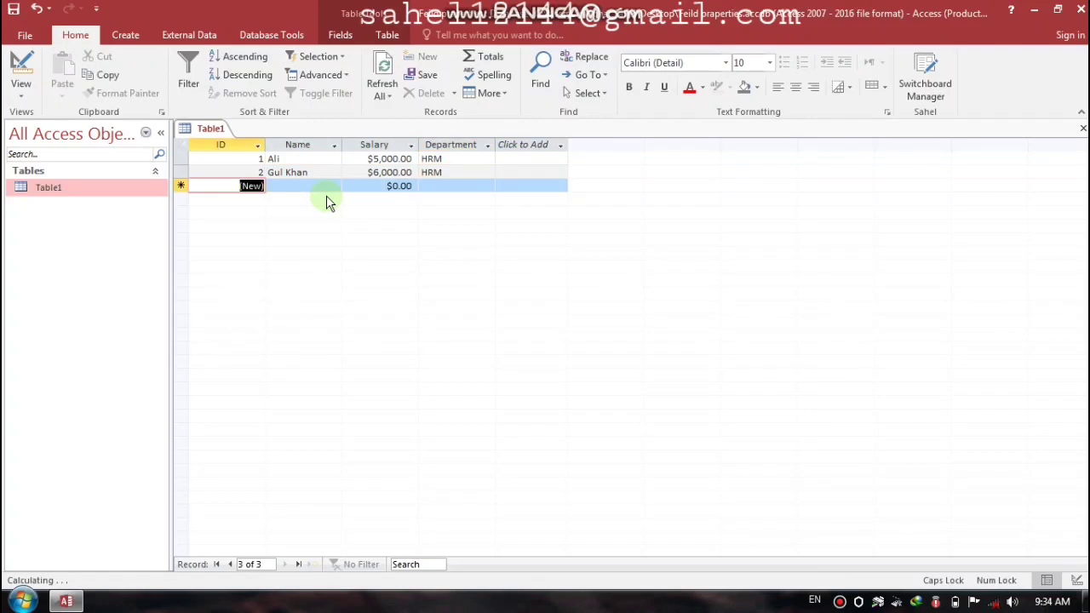
Step: Type the third employee's name in a new record, cut off at 10 characters, and close Table1
{"action": "key", "text": "Tab"}
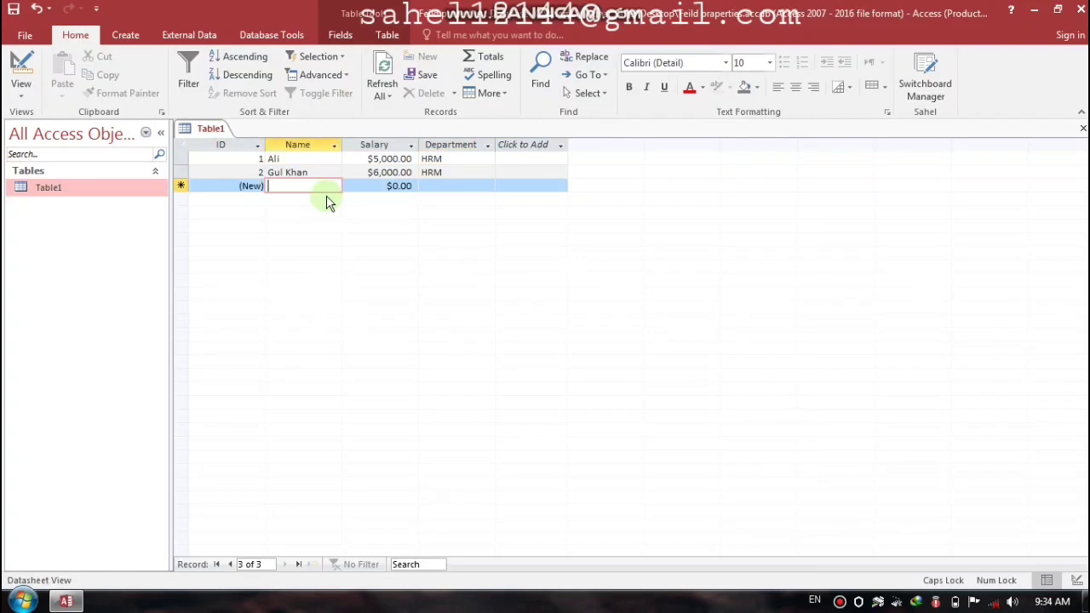
{"action": "key", "text": "Caps_Lock"}
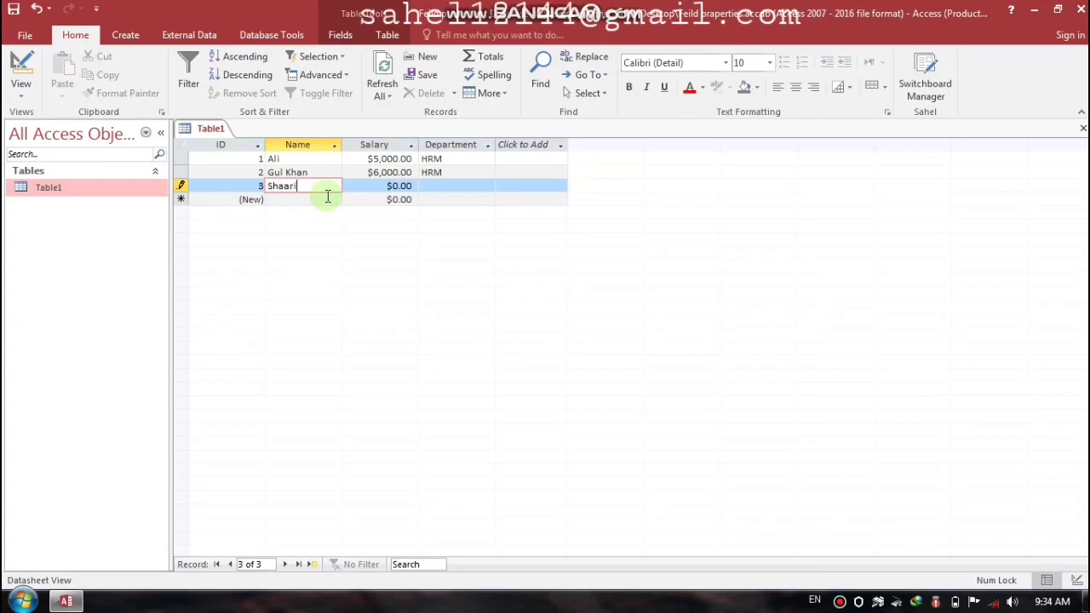
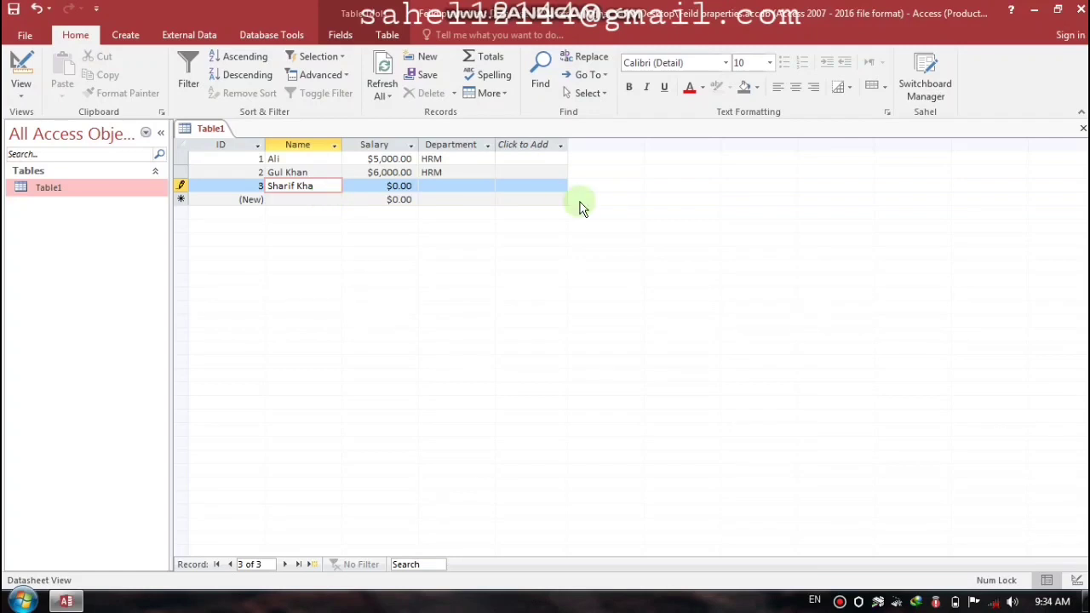
{"action": "left_click", "coordinate": [1082, 128]}
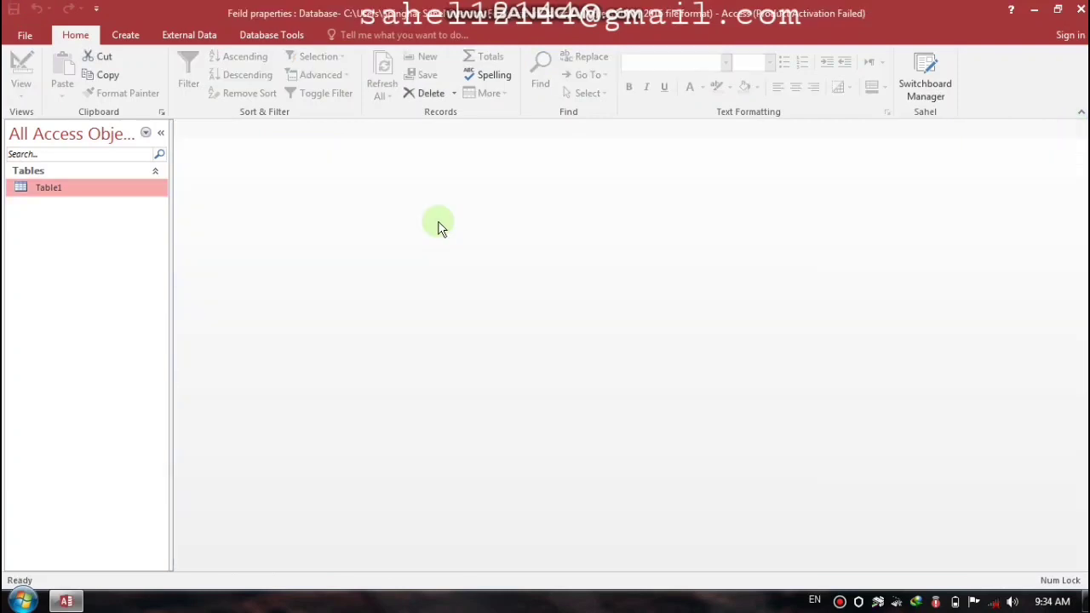
Step: Change Table1's Name field size from 10 to 12 in Design View and save the design
{"action": "right_click", "coordinate": [38, 186]}
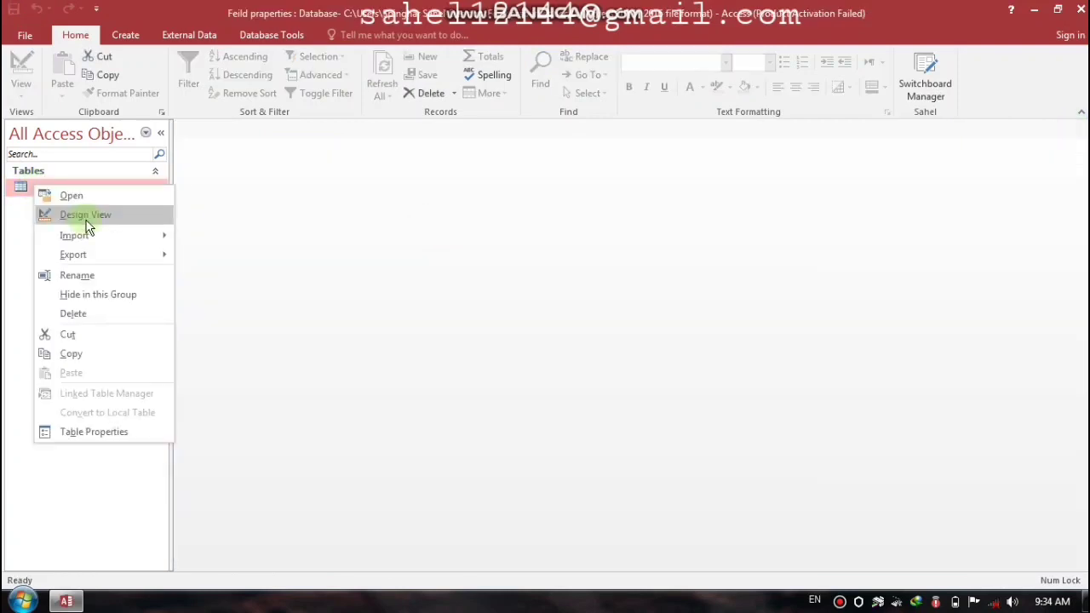
{"action": "left_click", "coordinate": [51, 214]}
{"action": "left_click", "coordinate": [245, 176]}
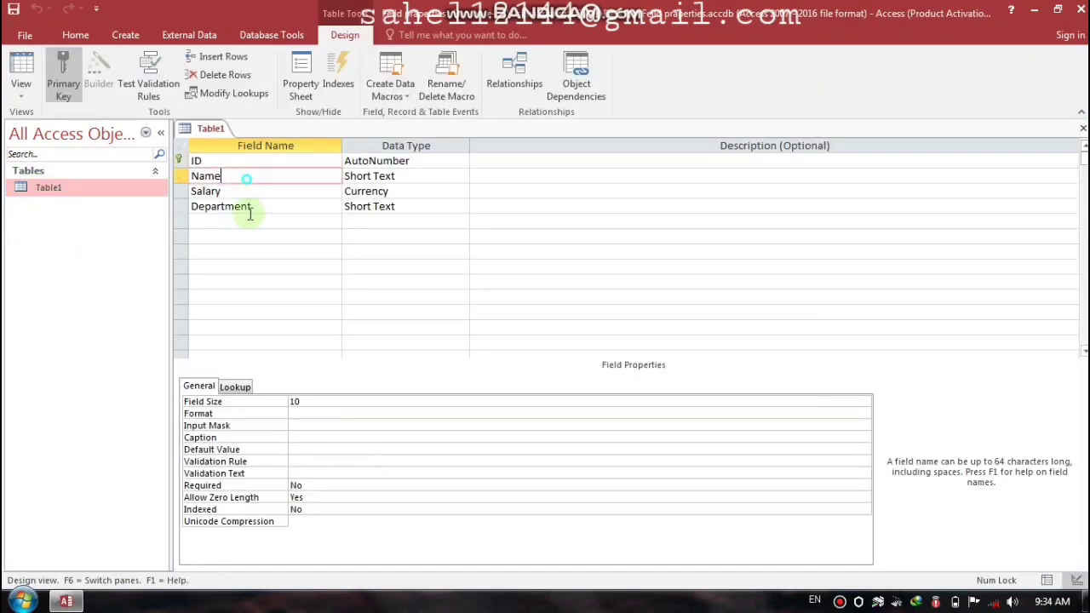
{"action": "left_click", "coordinate": [267, 401]}
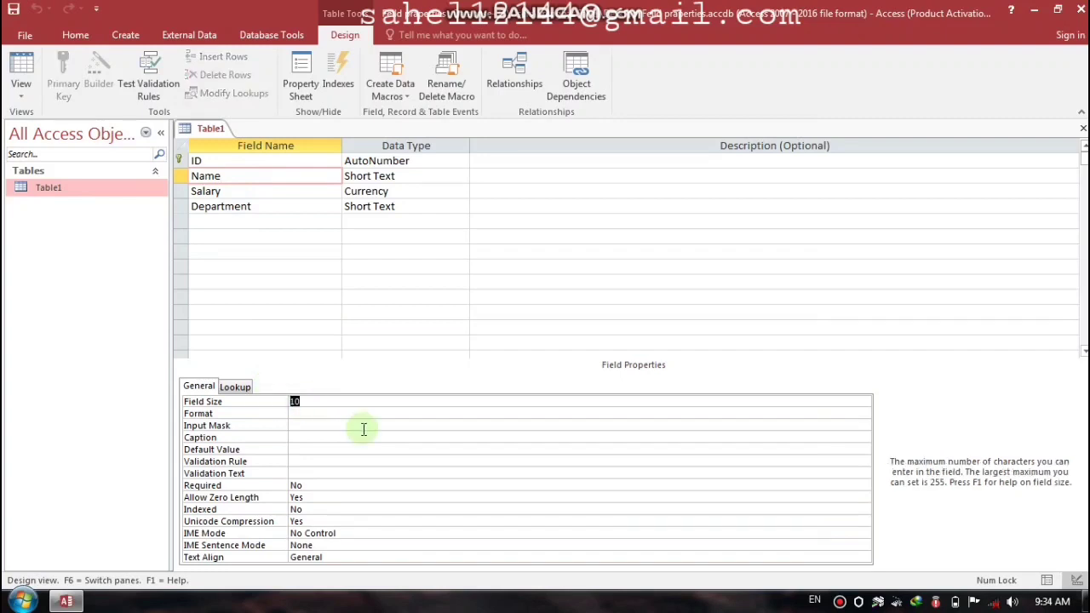
{"action": "type", "text": "12"}
{"action": "key", "text": "Return"}
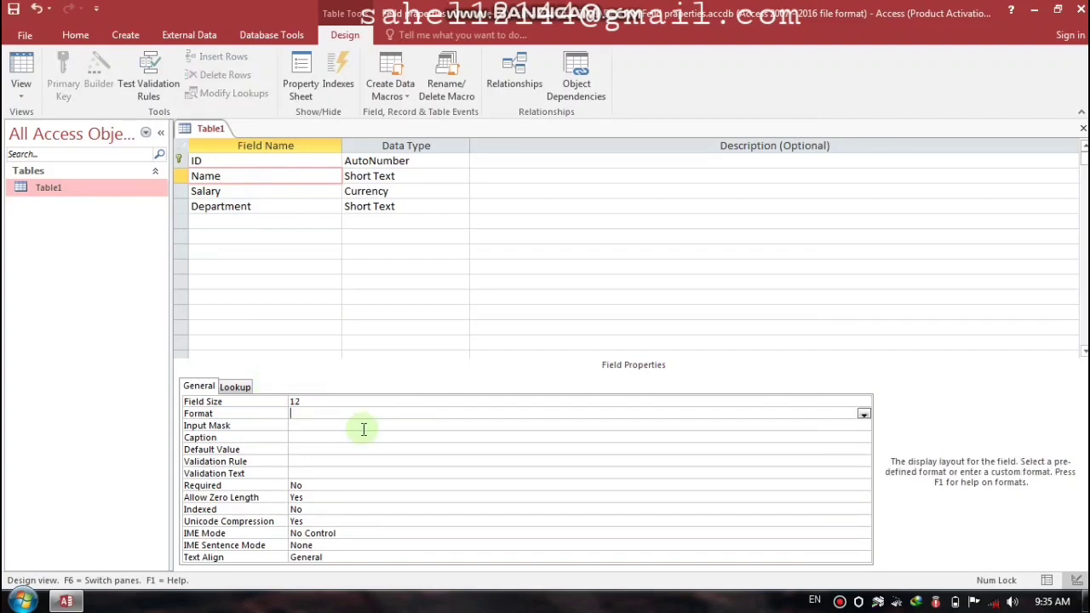
{"action": "key", "text": "ctrl+w"}
{"action": "key", "text": "Return"}
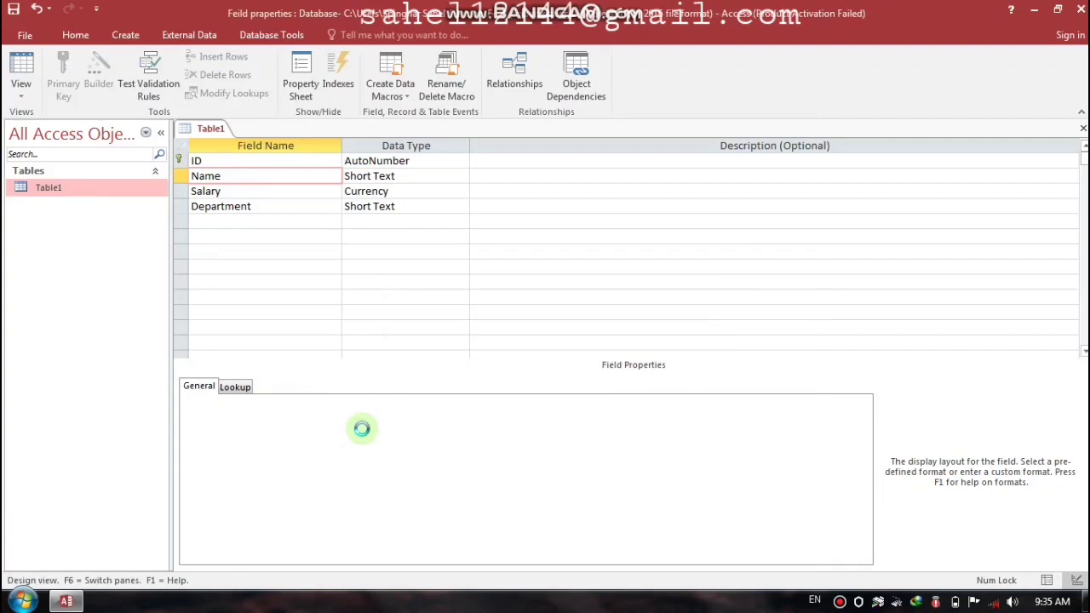
Step: Reopen Table1 and finish record 3 with the full name, salary 6000 and department Finance
{"action": "double_click", "coordinate": [63, 192]}
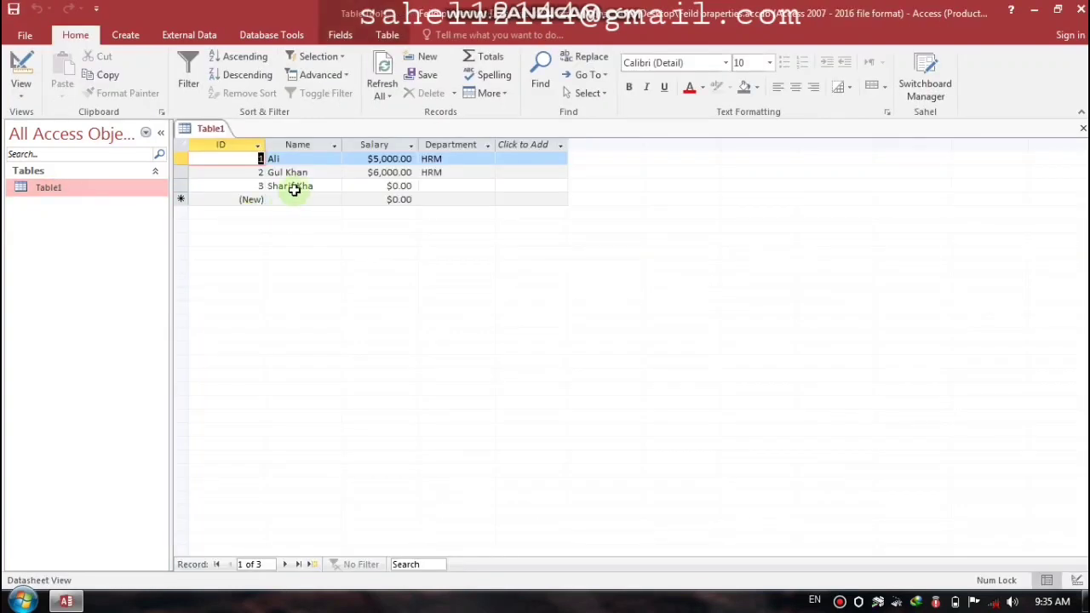
{"action": "left_click", "coordinate": [323, 186]}
{"action": "type", "text": "n"}
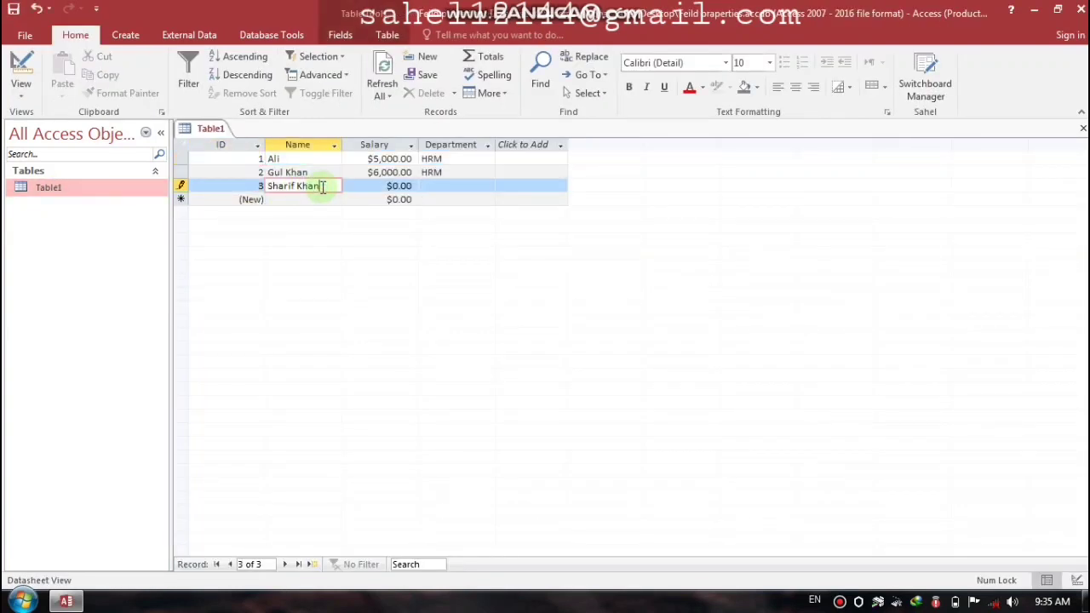
{"action": "key", "text": "Tab"}
{"action": "type", "text": "6000"}
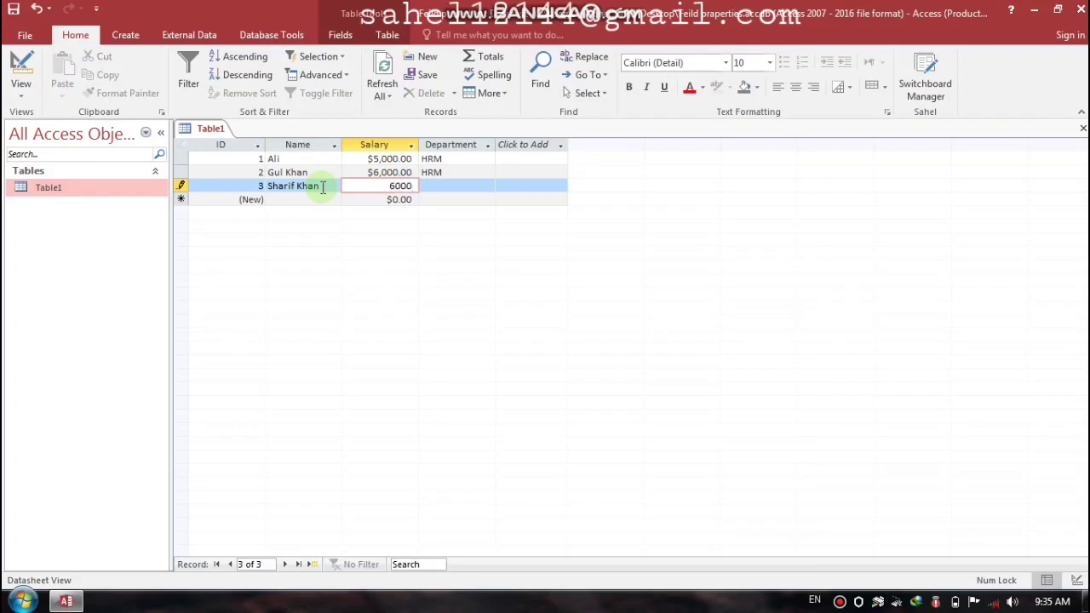
{"action": "key", "text": "Tab"}
{"action": "key", "text": "Caps_Lock"}
{"action": "type", "text": "F"}
{"action": "key", "text": "Caps_Lock"}
{"action": "type", "text": "inance"}
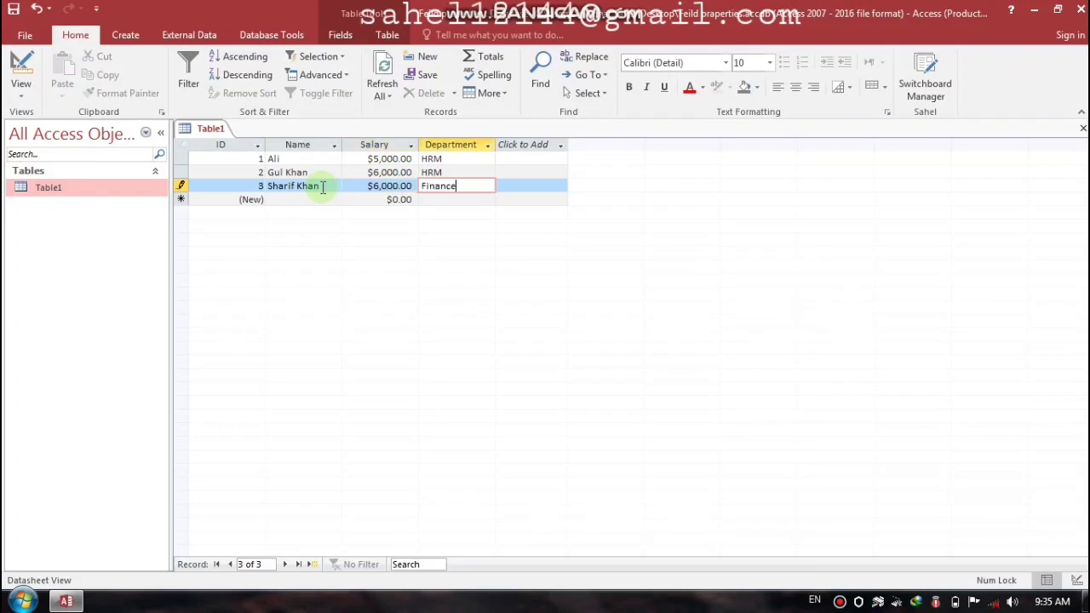
{"action": "key", "text": "Tab"}
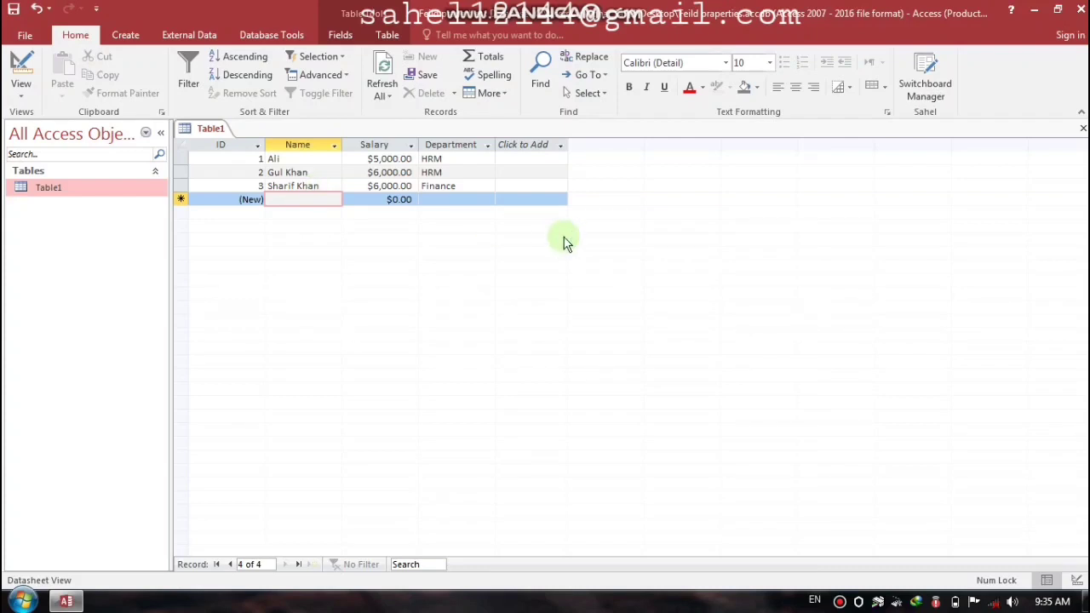
{"action": "left_click", "coordinate": [1082, 127]}
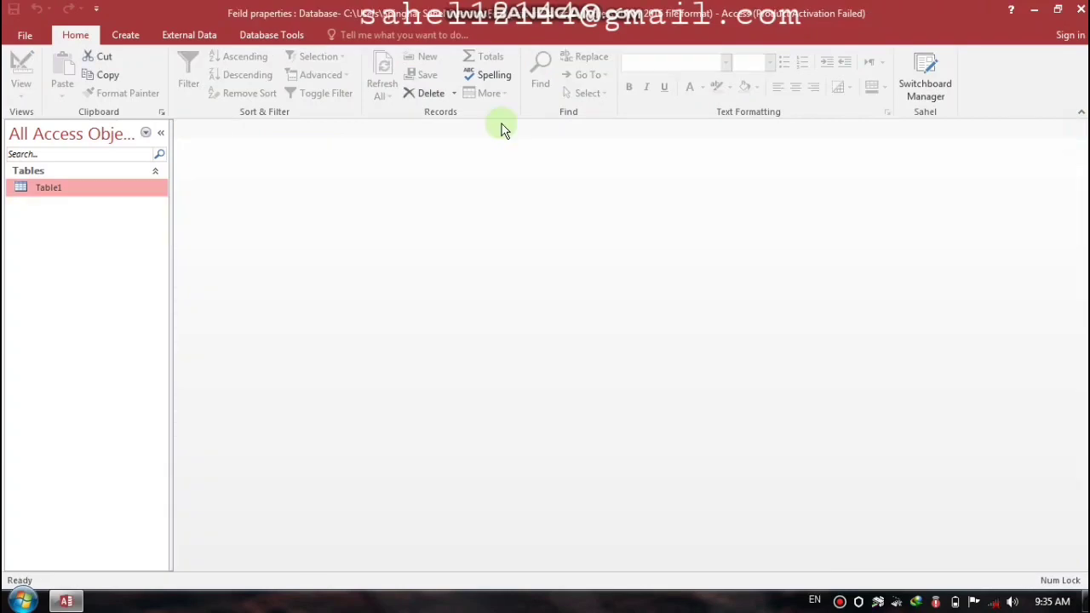
Step: Reopen Table1 and type the fourth employee's name in a new record
{"action": "double_click", "coordinate": [73, 190]}
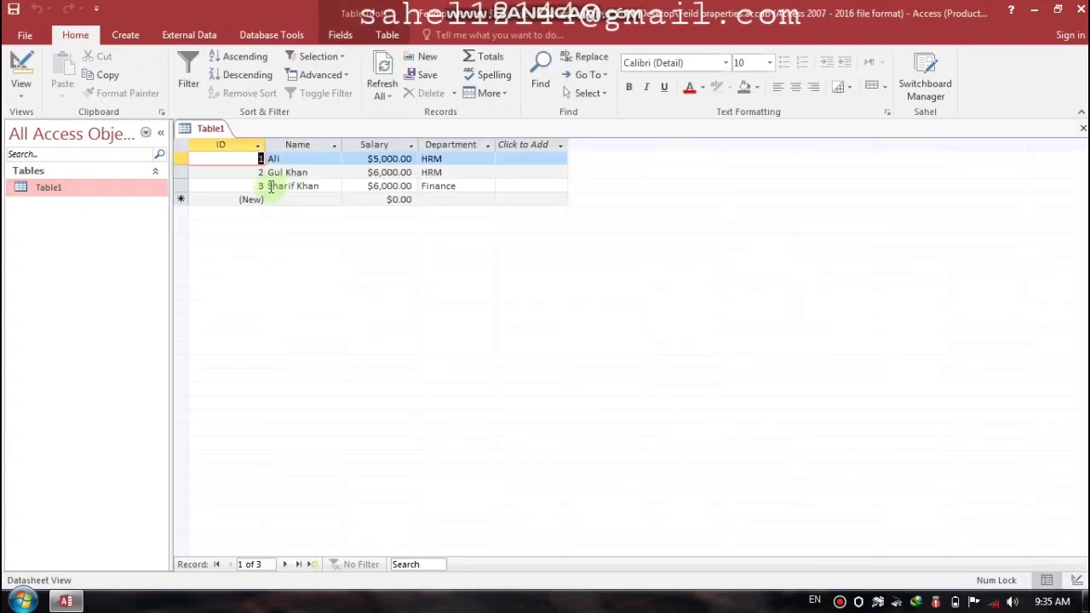
{"action": "left_click", "coordinate": [281, 198]}
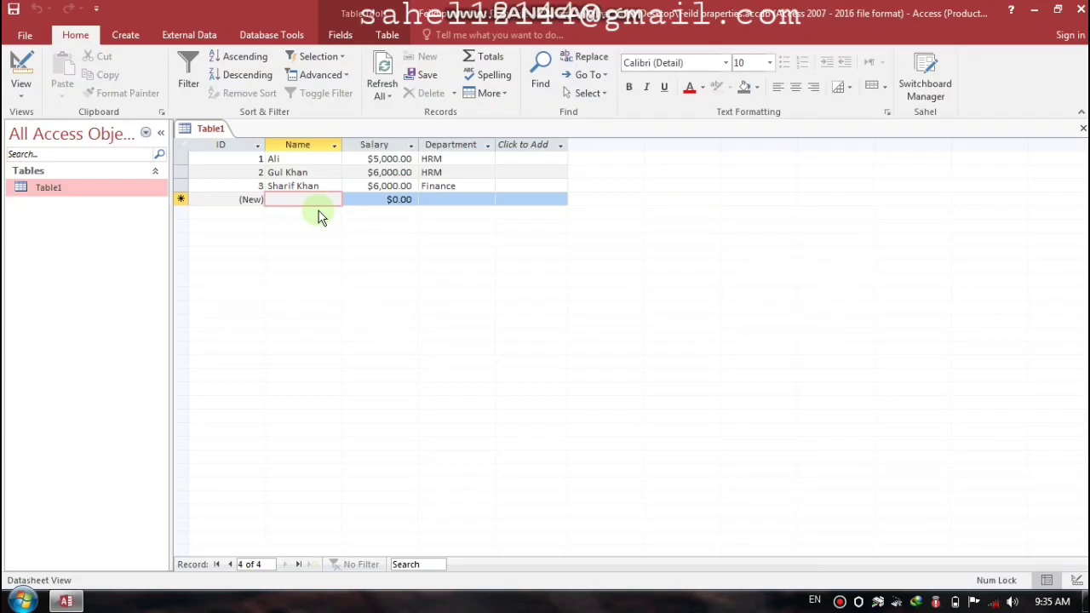
{"action": "key", "text": "Caps_Lock"}
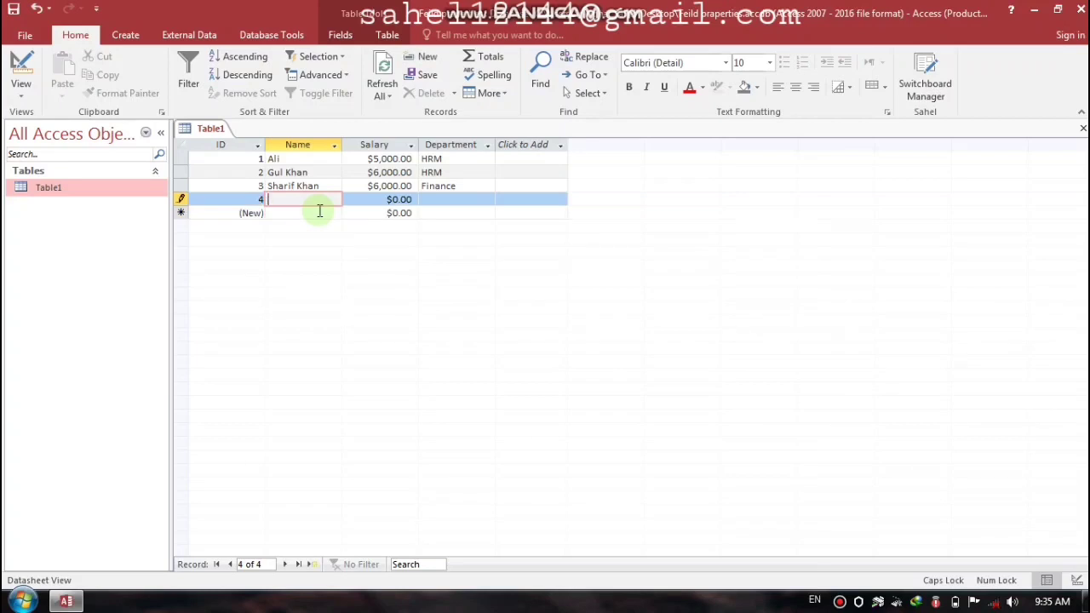
{"action": "type", "text": "D"}
{"action": "key", "text": "Caps_Lock"}
{"action": "type", "text": "r"}
{"action": "key", "text": "Caps_Lock"}
{"action": "key", "text": "Caps_Lock"}
{"action": "type", "text": "J"}
{"action": "key", "text": "Caps_Lock"}
{"action": "key", "text": "Caps_Lock"}
{"action": "type", "text": "an"}
Step: Give record 4 a salary of 5000 and department Finance, then close Table1
{"action": "key", "text": "Tab"}
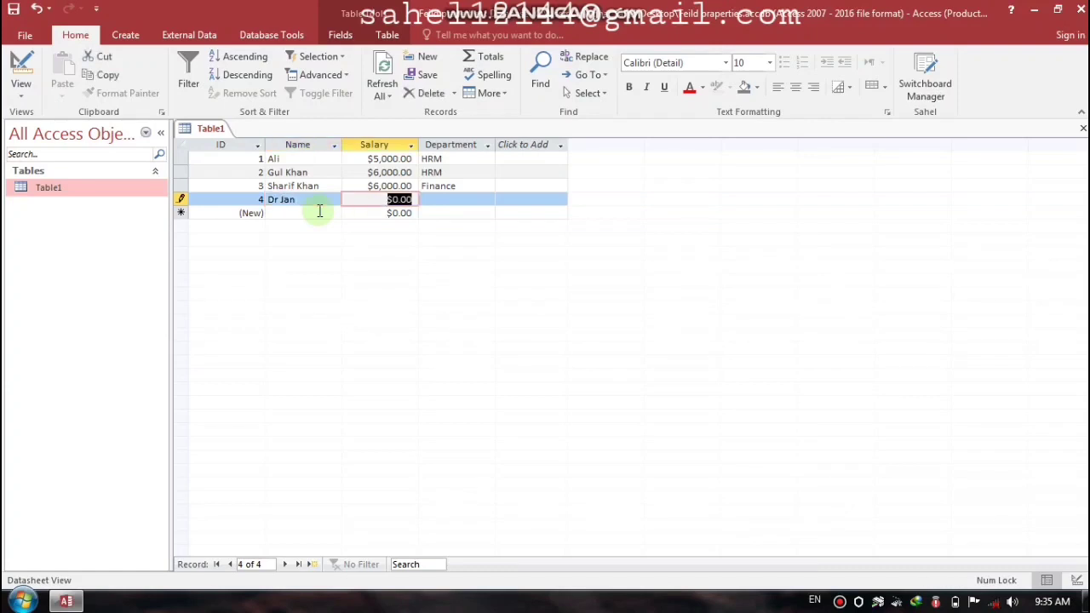
{"action": "type", "text": "5000"}
{"action": "key", "text": "Tab"}
{"action": "key", "text": "Caps_Lock"}
{"action": "type", "text": "F"}
{"action": "key", "text": "Caps_Lock"}
{"action": "type", "text": "ina"}
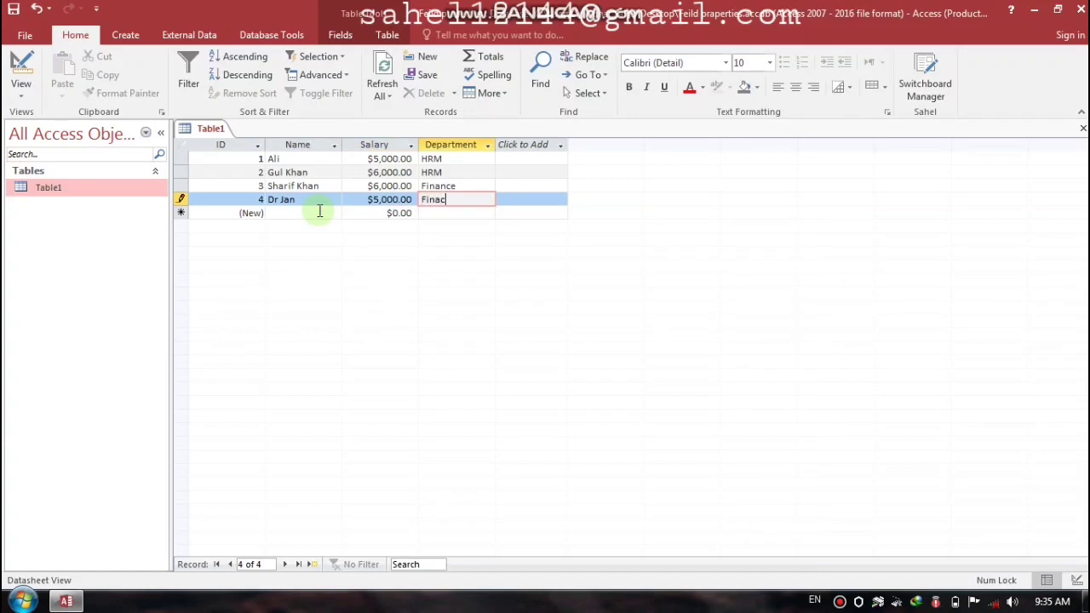
{"action": "type", "text": "nce"}
{"action": "key", "text": "Tab"}
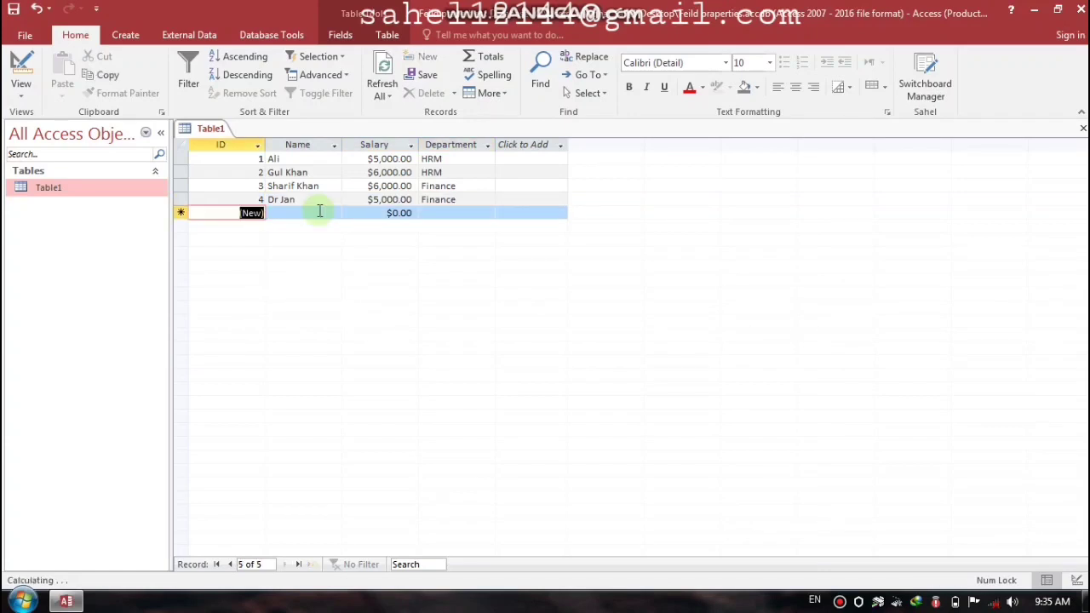
{"action": "key", "text": "Tab"}
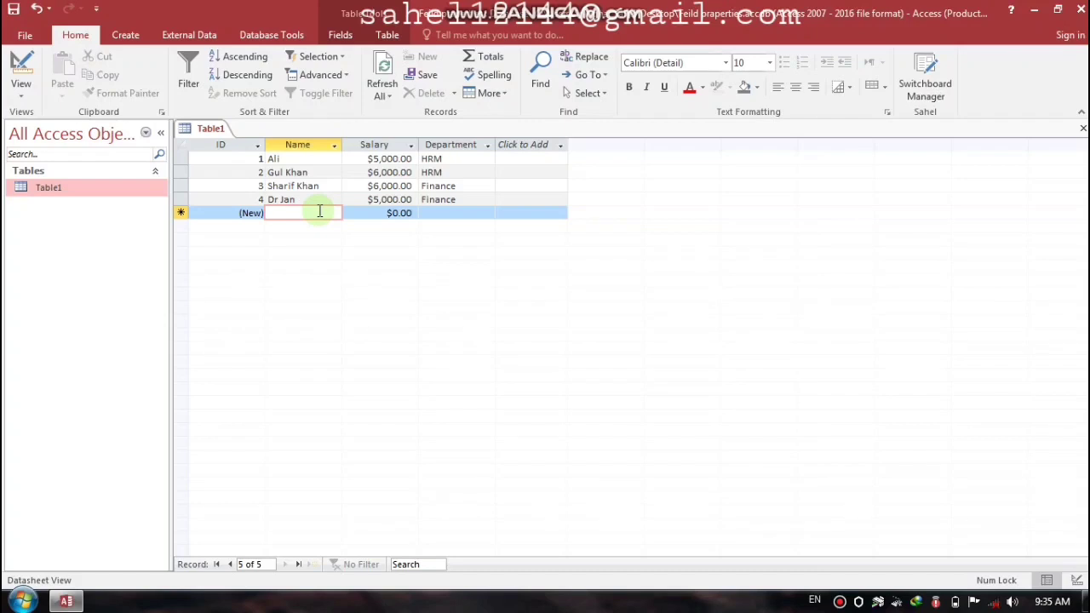
{"action": "left_click", "coordinate": [1082, 128]}
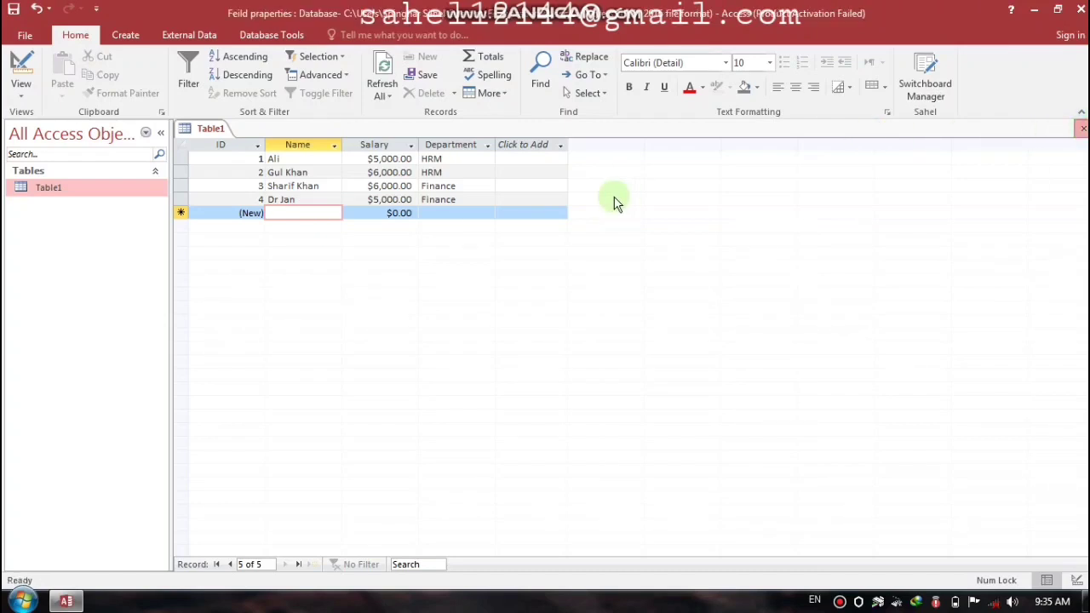
Step: Open Table1 in Design View and select the Name field
{"action": "right_click", "coordinate": [73, 187]}
{"action": "left_click", "coordinate": [121, 216]}
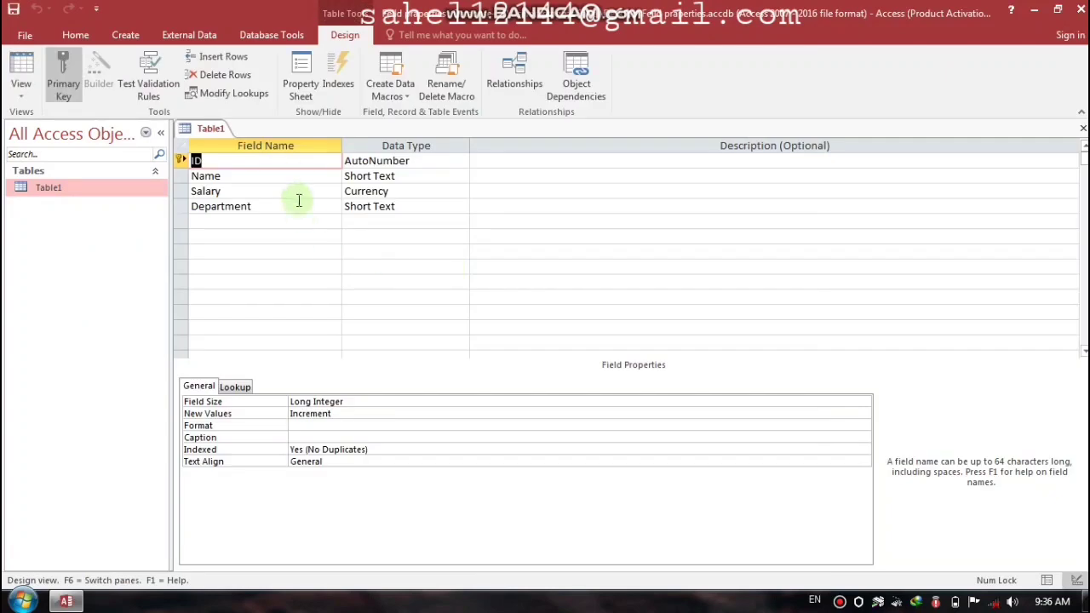
{"action": "left_click", "coordinate": [289, 175]}
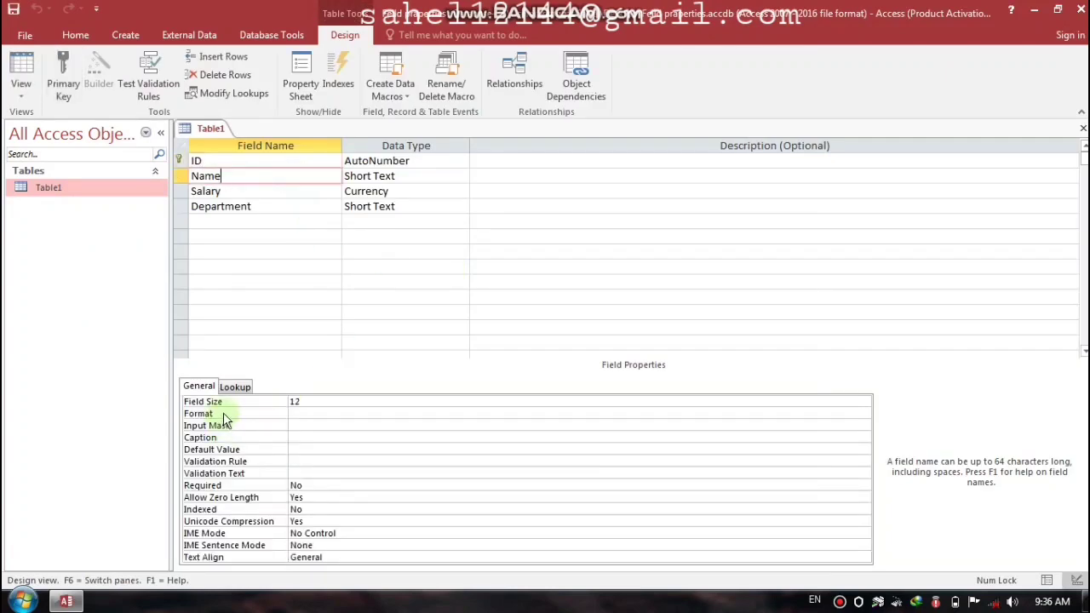
Step: Set the Name field's Format to ><"Dr, "[Red] and save the design
{"action": "left_click", "coordinate": [292, 412]}
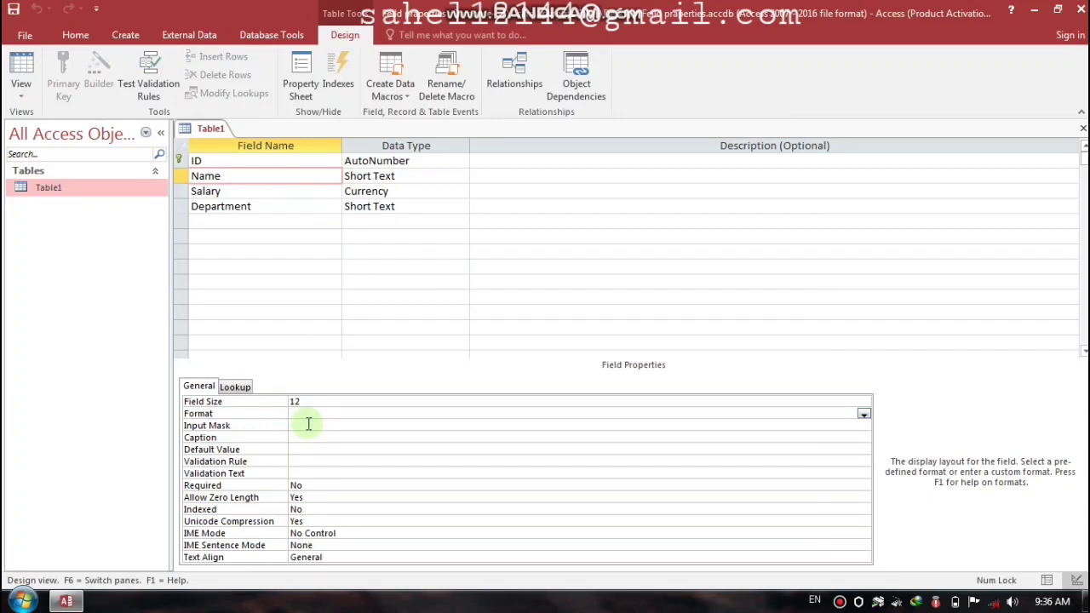
{"action": "type", "text": "<>"}
{"action": "key", "text": "Caps_Lock"}
{"action": "type", "text": "DR"}
{"action": "key", "text": "Caps_Lock"}
{"action": "type", "text": "r,"}
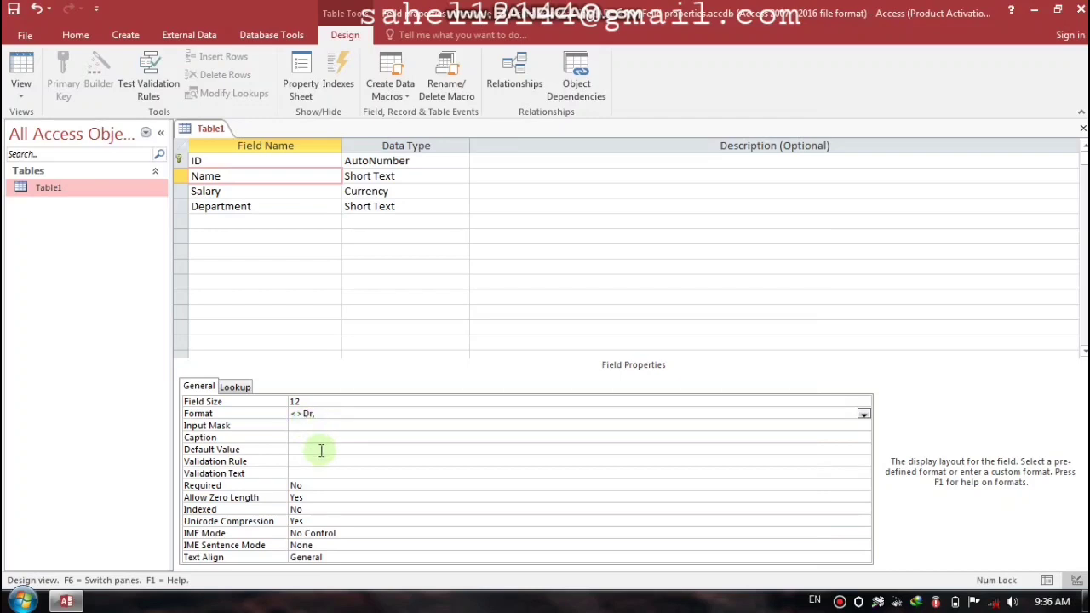
{"action": "type", "text": " ["}
{"action": "key", "text": "Caps_Lock"}
{"action": "type", "text": "R"}
{"action": "key", "text": "Caps_Lock"}
{"action": "type", "text": "ed]"}
{"action": "key", "text": "Return"}
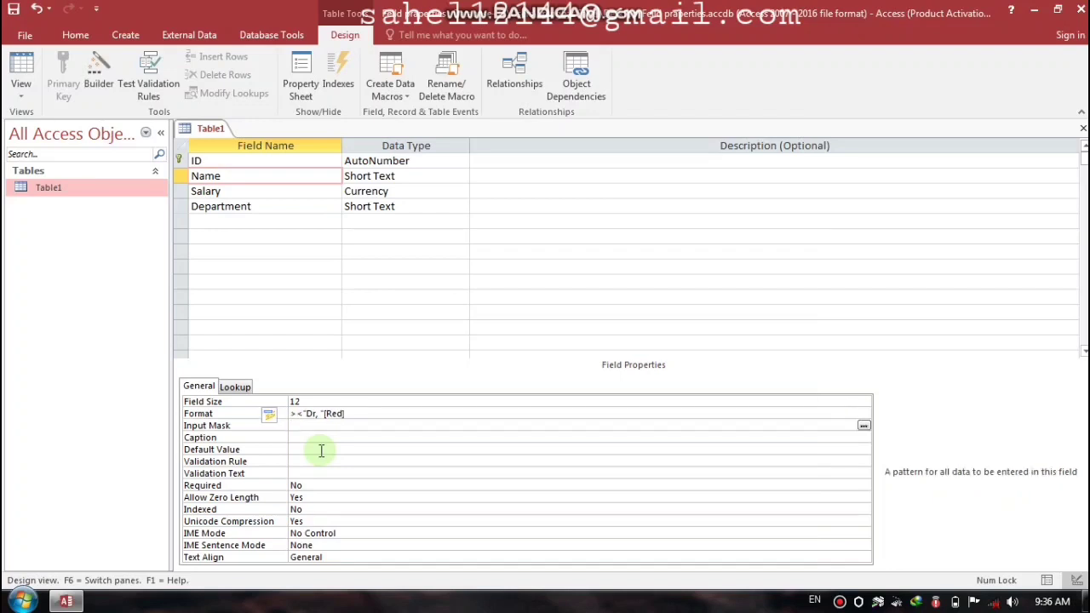
{"action": "key", "text": "ctrl+w"}
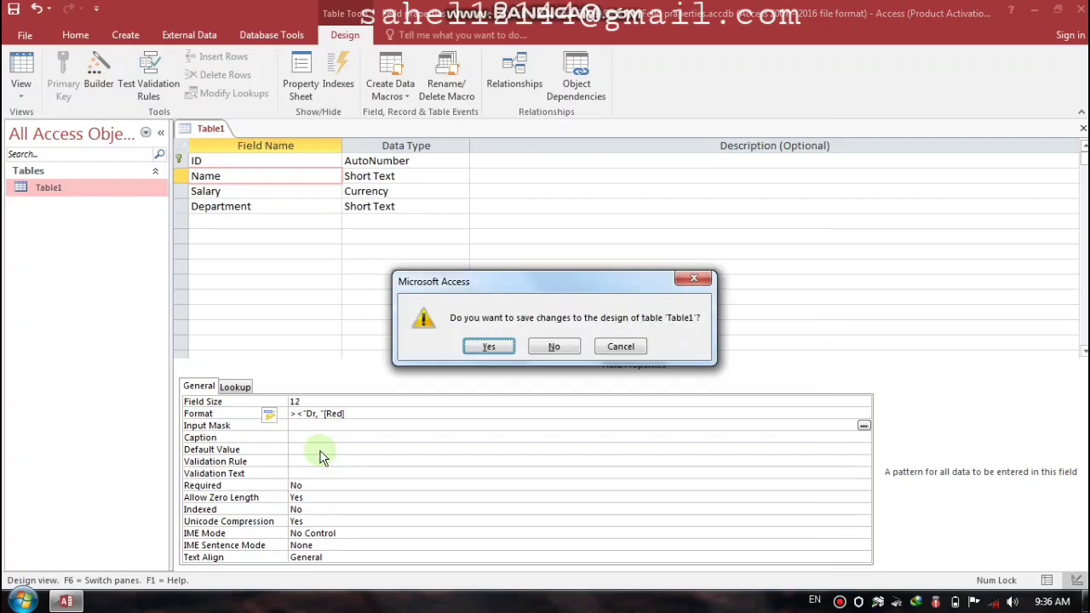
{"action": "key", "text": "Return"}
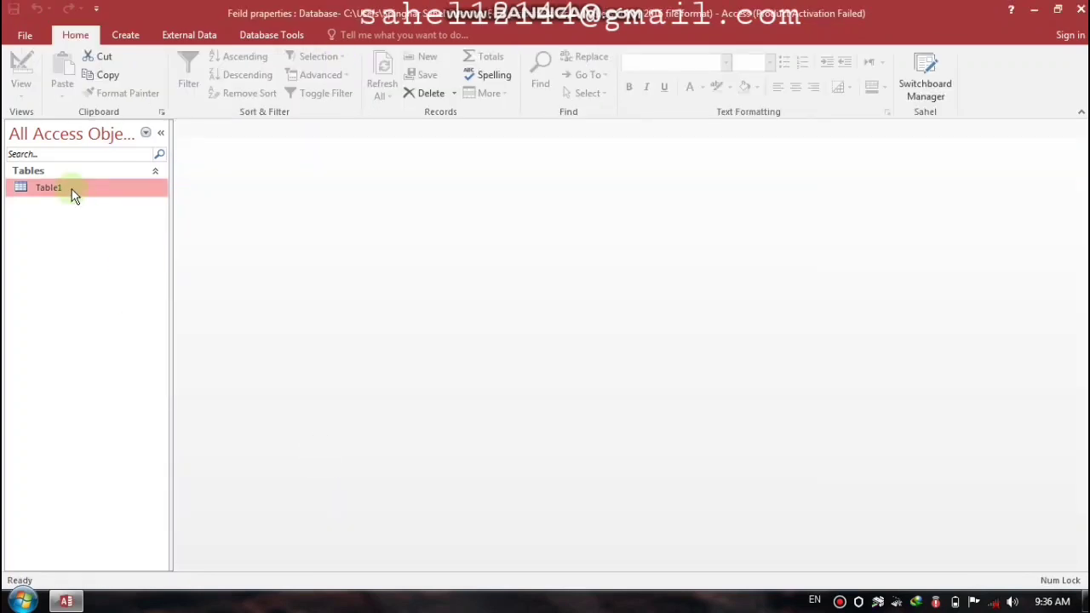
Step: Open Table1 and add record 5: a name, salary 5000, department IT Officer
{"action": "double_click", "coordinate": [70, 189]}
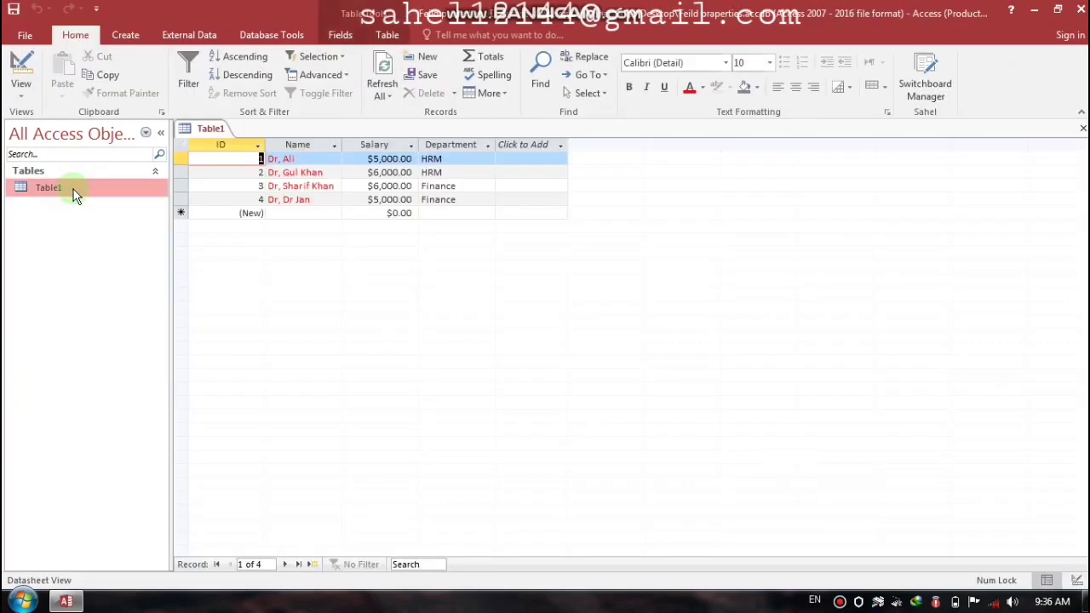
{"action": "left_click", "coordinate": [306, 215]}
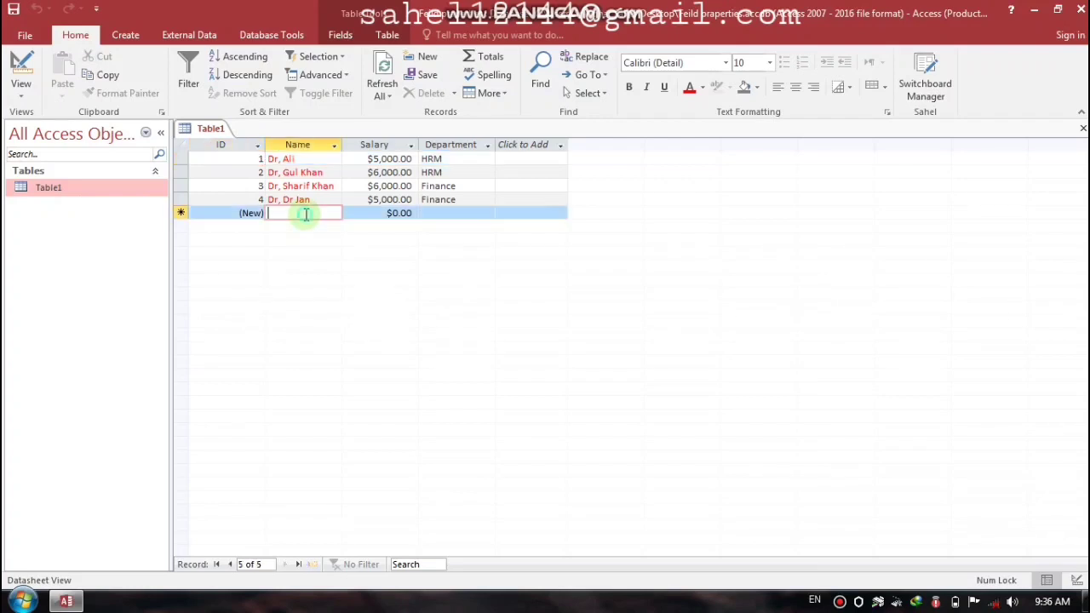
{"action": "type", "text": "Hilal"}
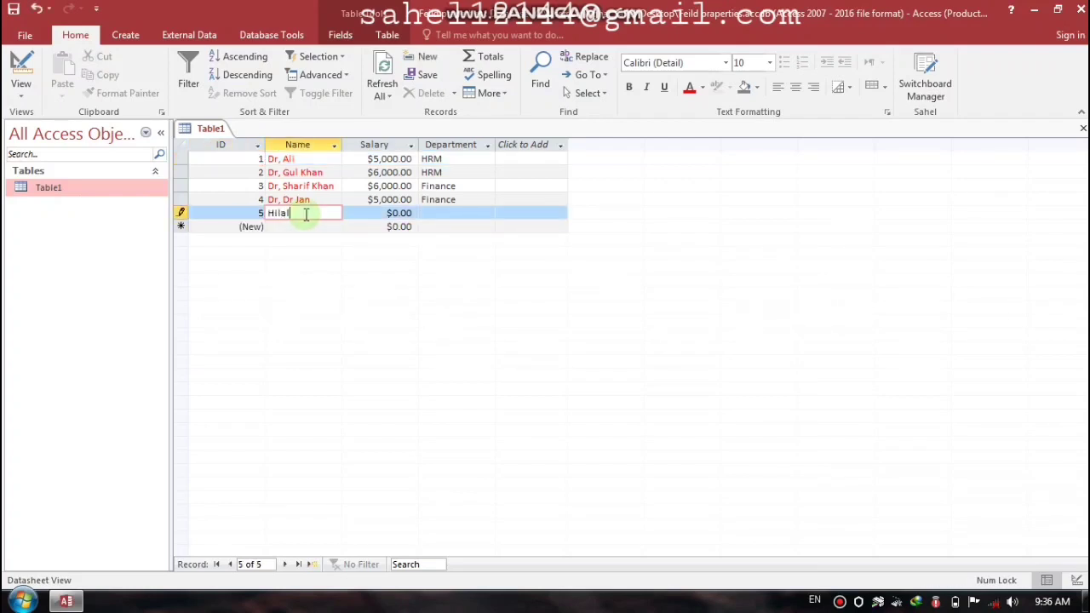
{"action": "key", "text": "Tab"}
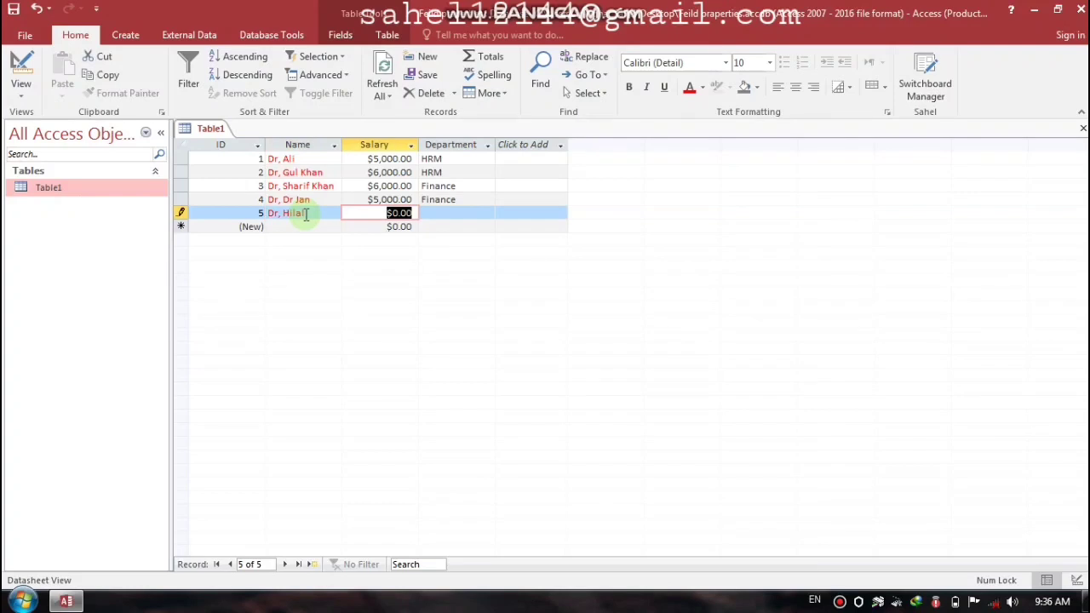
{"action": "type", "text": "5000"}
{"action": "key", "text": "Tab"}
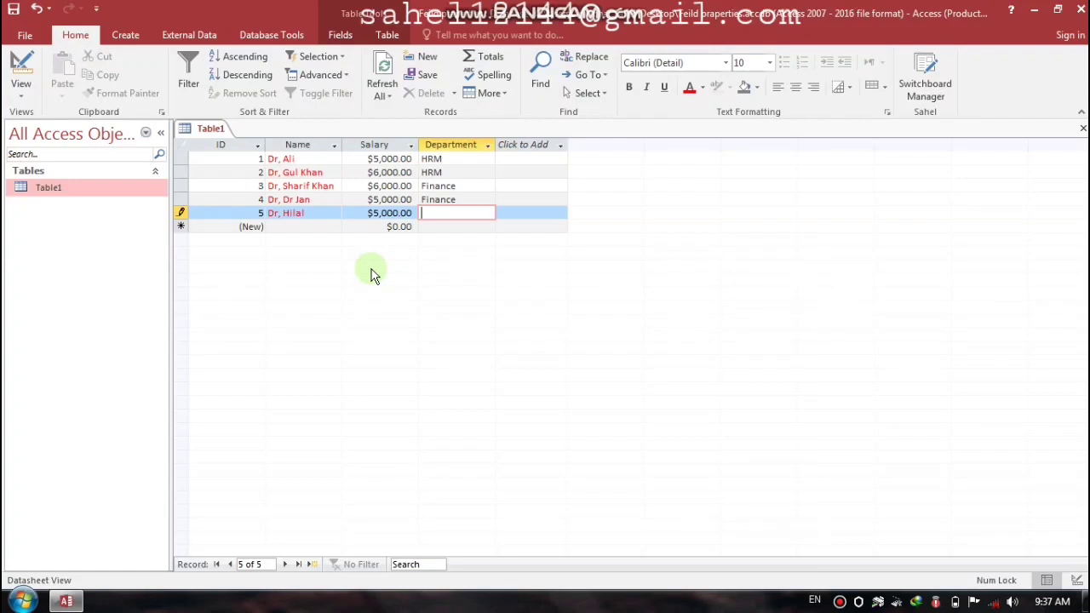
{"action": "key", "text": "Caps_Lock"}
{"action": "type", "text": "IT O"}
{"action": "key", "text": "Caps_Lock"}
{"action": "type", "text": "fficae"}
{"action": "key", "text": "BackSpace"}
{"action": "key", "text": "BackSpace"}
{"action": "type", "text": "er"}
{"action": "key", "text": "Return"}
{"action": "key", "text": "Return"}
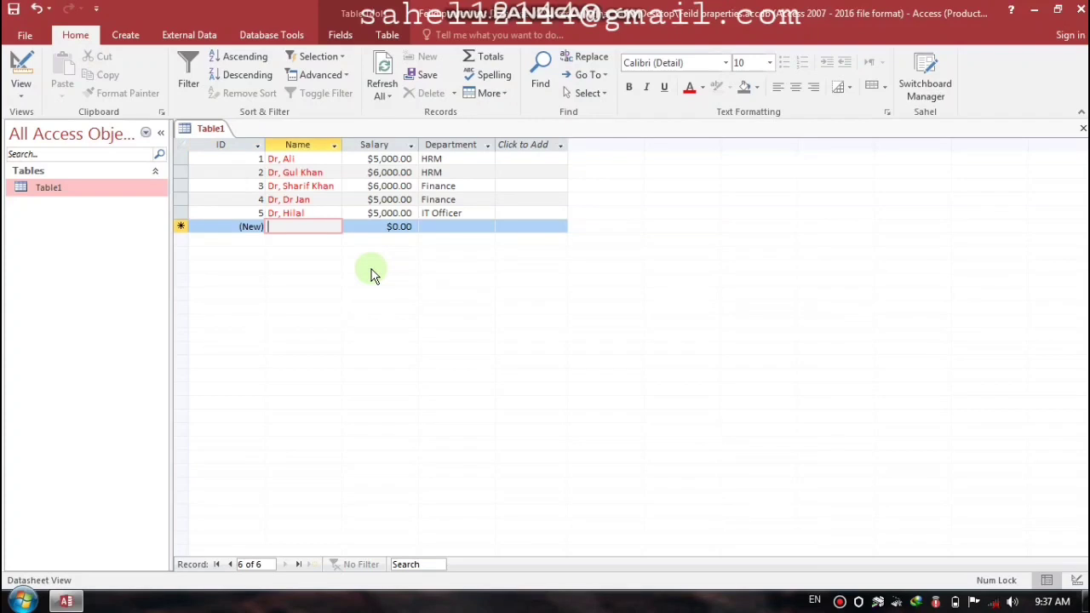
Step: Add record 6 with a name, salary 5000 and department Manager
{"action": "type", "text": "Th"}
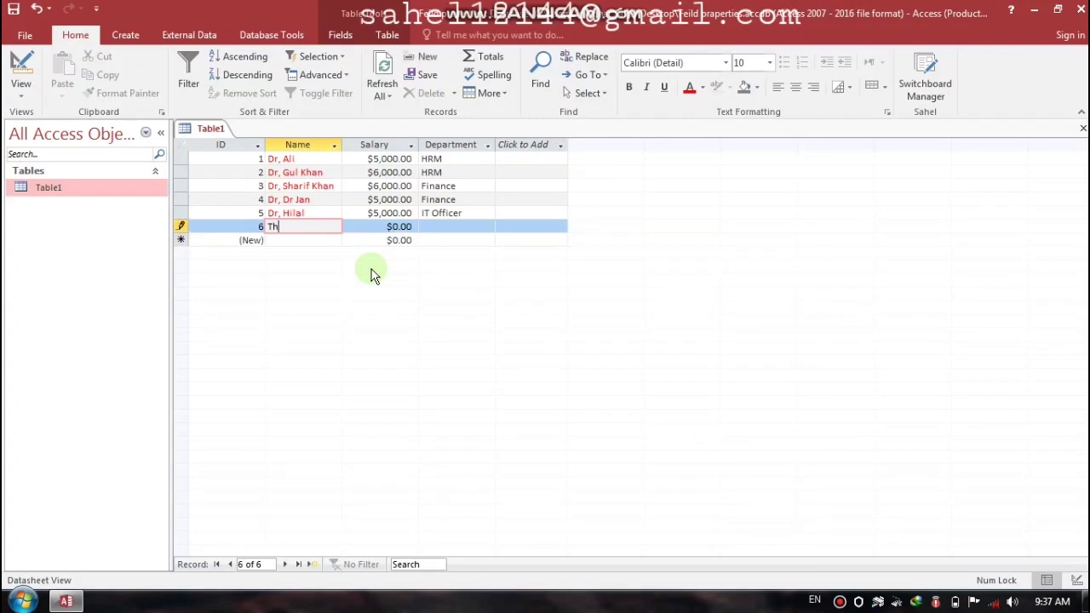
{"action": "key", "text": "BackSpace"}
{"action": "type", "text": "ahir"}
{"action": "key", "text": "Return"}
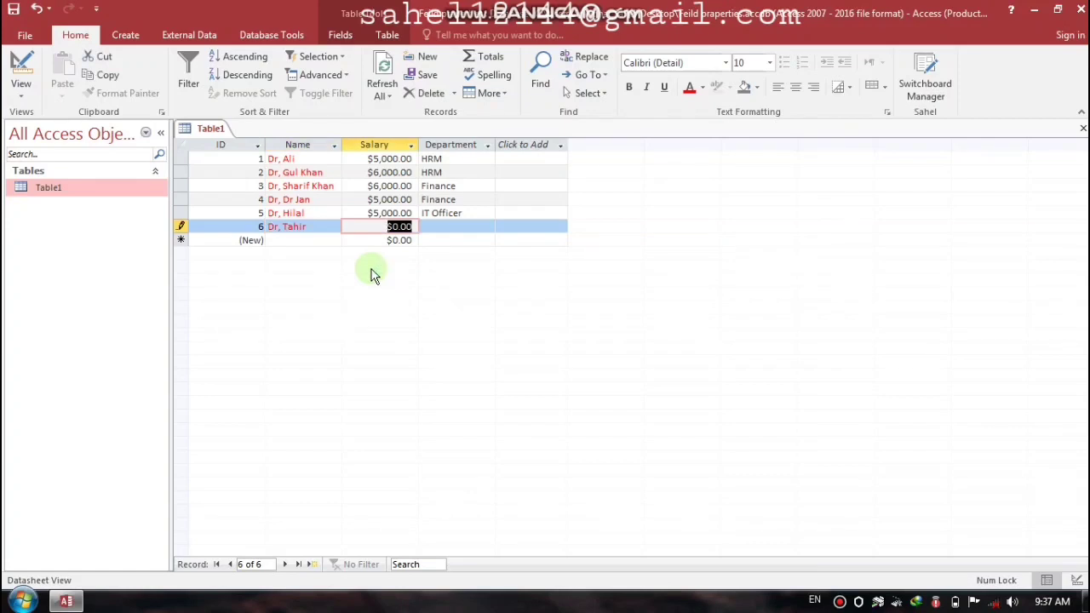
{"action": "type", "text": "5000"}
{"action": "key", "text": "Return"}
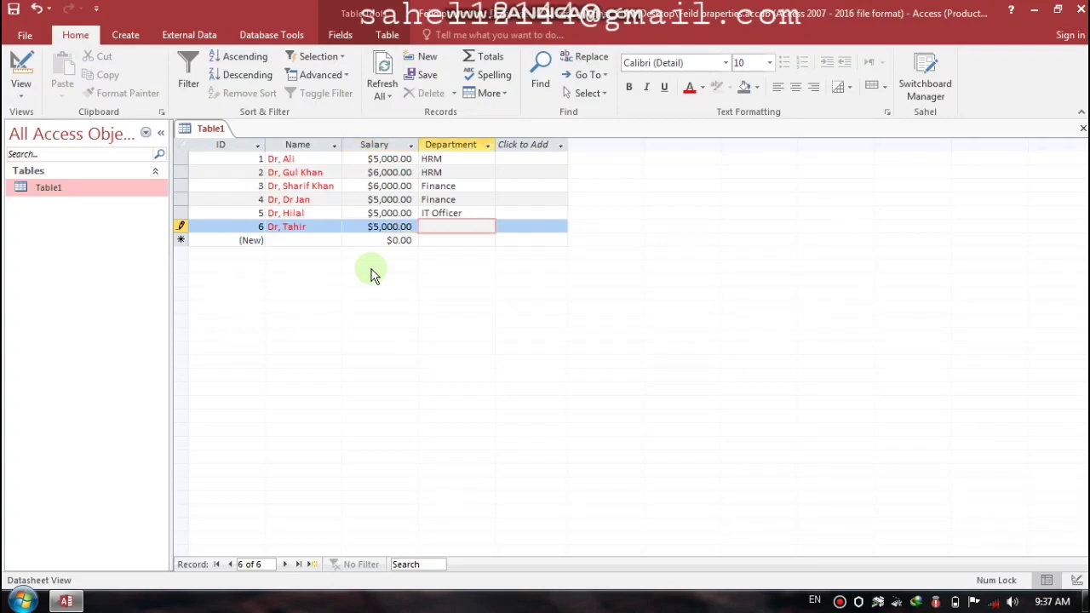
{"action": "type", "text": "Manager"}
{"action": "key", "text": "Return"}
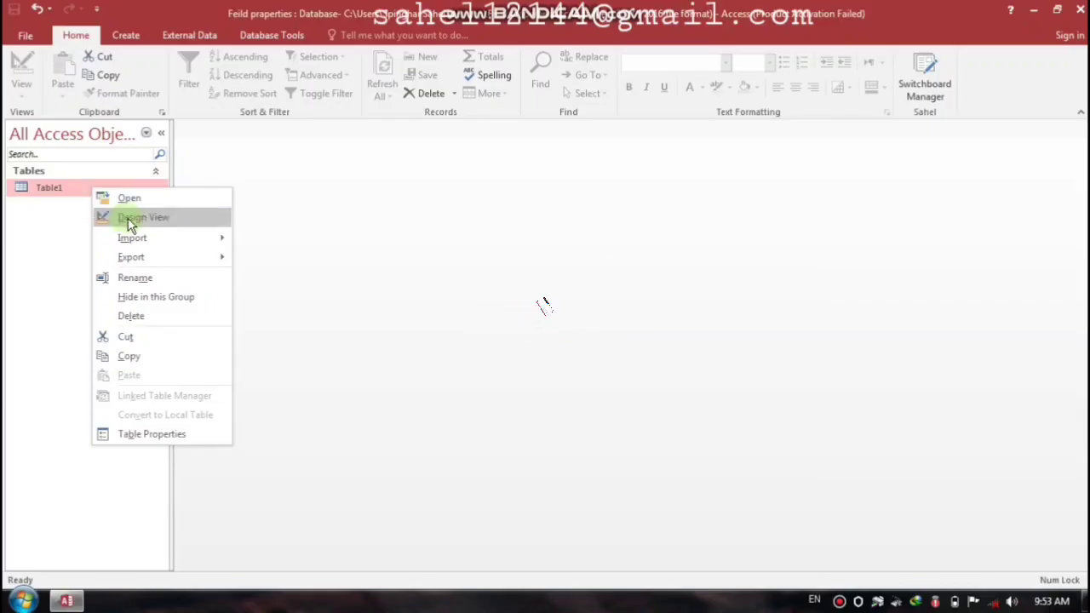
{"action": "left_click", "coordinate": [127, 218]}
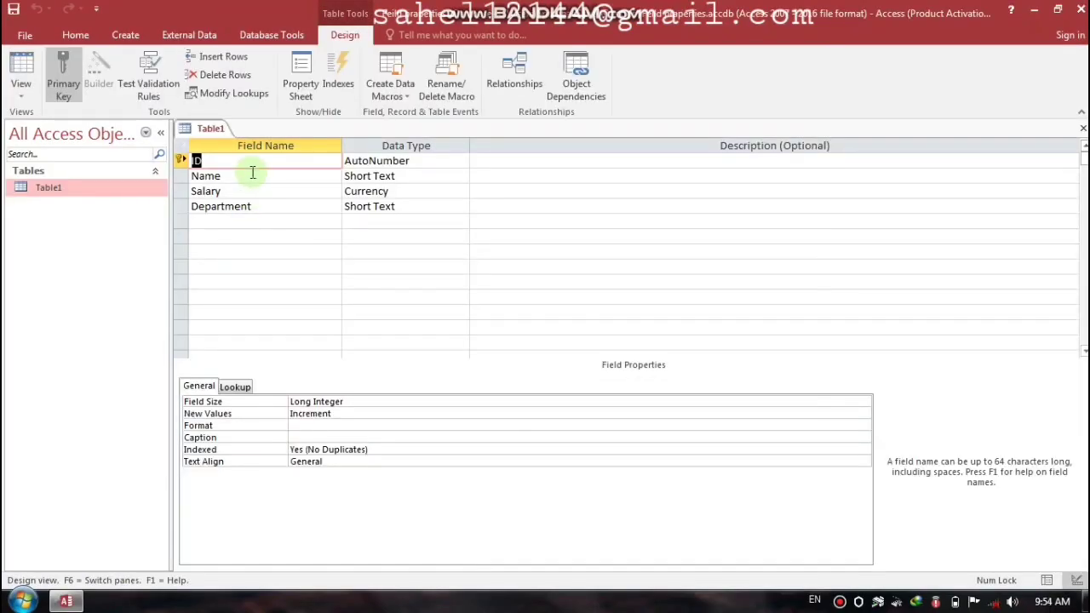
{"action": "left_click", "coordinate": [252, 175]}
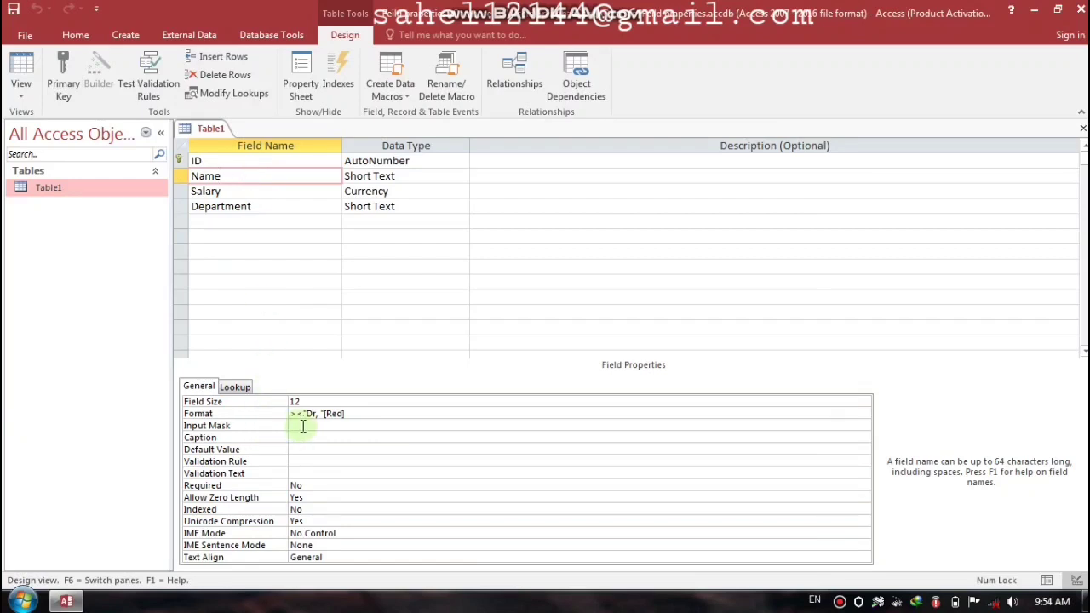
{"action": "left_click", "coordinate": [302, 426]}
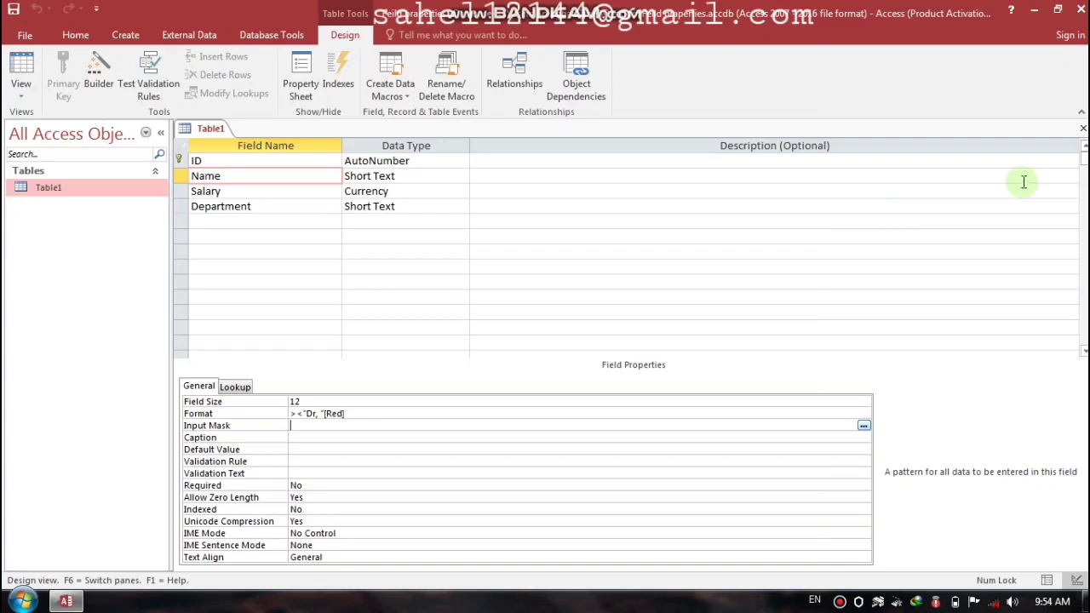
{"action": "left_click", "coordinate": [1081, 134]}
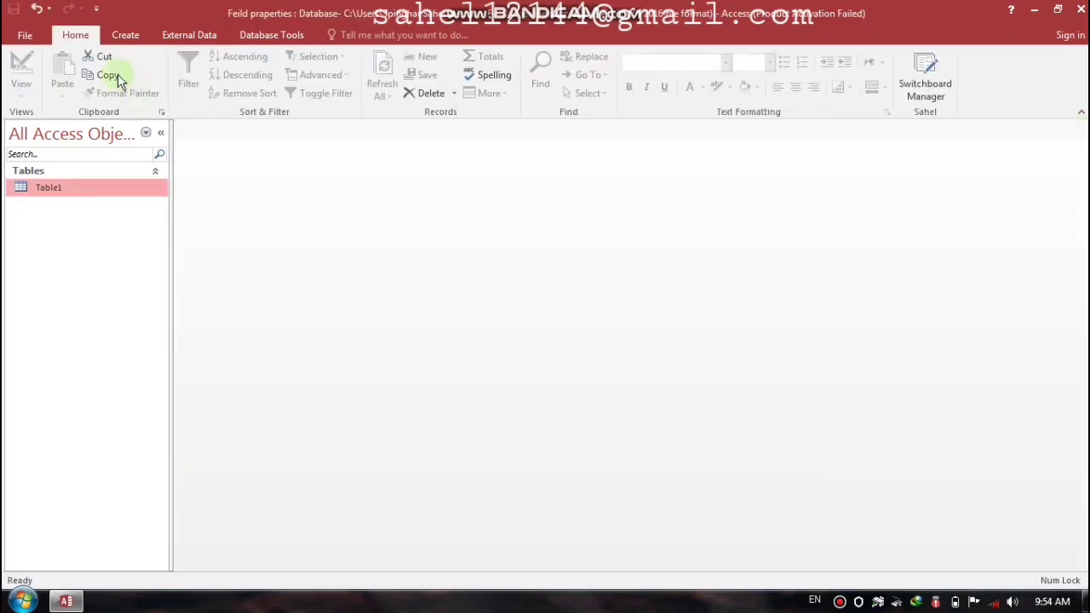
Step: Create a new table in Design View with an AutoNumber ID and a Short Text Name field
{"action": "left_click", "coordinate": [124, 38]}
{"action": "left_click", "coordinate": [114, 85]}
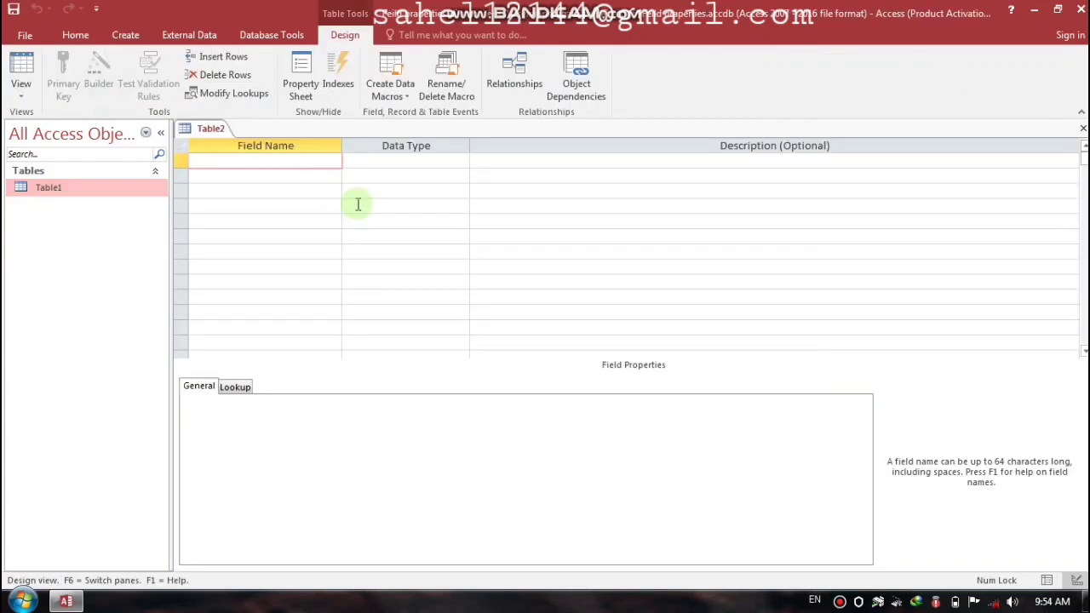
{"action": "key", "text": "Caps_Lock"}
{"action": "type", "text": "ID"}
{"action": "key", "text": "Tab"}
{"action": "key", "text": "Tab"}
{"action": "key", "text": "Tab"}
{"action": "type", "text": "n"}
{"action": "key", "text": "BackSpace"}
{"action": "type", "text": "N"}
{"action": "key", "text": "Caps_Lock"}
{"action": "type", "text": "ame"}
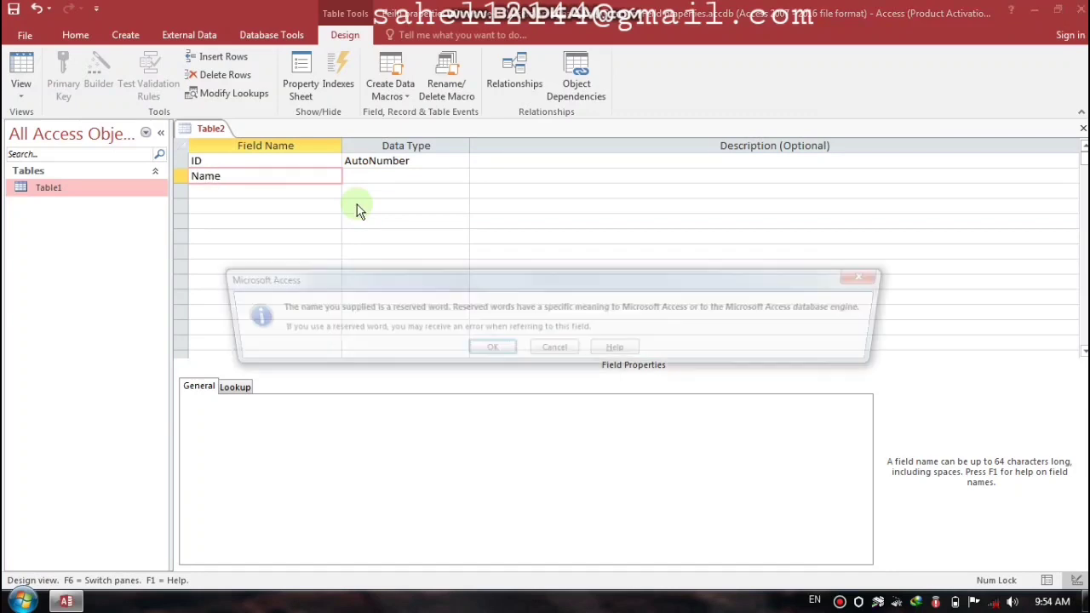
{"action": "key", "text": "Tab"}
Step: Add a Currency Salary field and a Short Text Department field
{"action": "key", "text": "Tab"}
{"action": "key", "text": "Tab"}
{"action": "key", "text": "Caps_Lock"}
{"action": "type", "text": "S"}
{"action": "key", "text": "Caps_Lock"}
{"action": "type", "text": "alary"}
{"action": "key", "text": "Tab"}
{"action": "type", "text": "v"}
{"action": "key", "text": "BackSpace"}
{"action": "type", "text": "currency"}
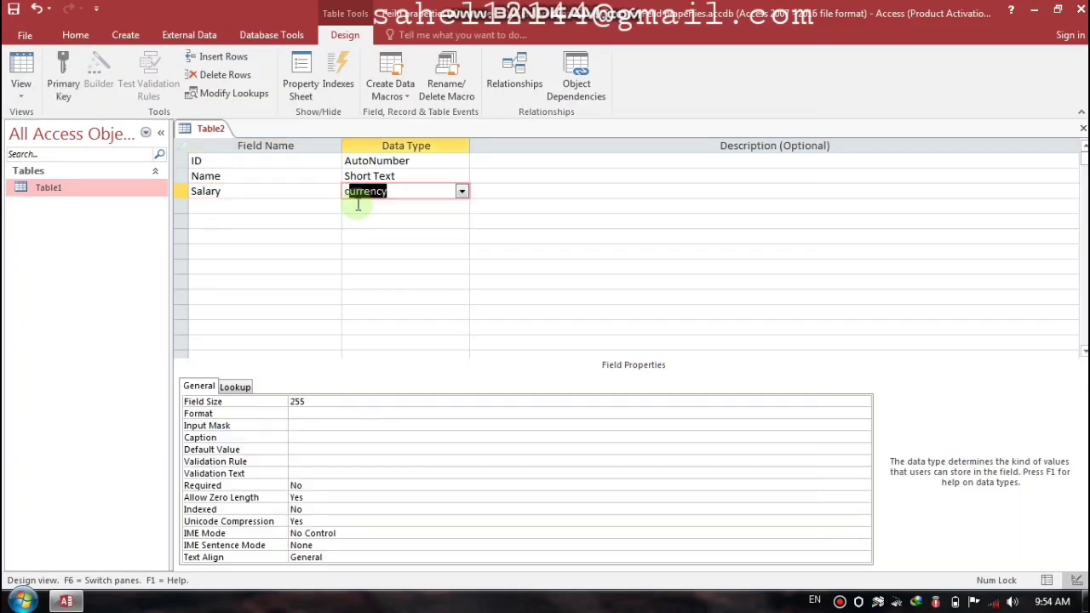
{"action": "key", "text": "Tab"}
{"action": "key", "text": "Caps_Lock"}
{"action": "type", "text": "D"}
{"action": "key", "text": "Caps_Lock"}
{"action": "type", "text": "epartment"}
{"action": "key", "text": "Tab"}
{"action": "key", "text": "Tab"}
Step: Add a Number-type Phone field, make ID the primary key, and save the table as Table2
{"action": "key", "text": "Tab"}
{"action": "key", "text": "Caps_Lock"}
{"action": "type", "text": "P"}
{"action": "key", "text": "Caps_Lock"}
{"action": "type", "text": "hone"}
{"action": "key", "text": "Tab"}
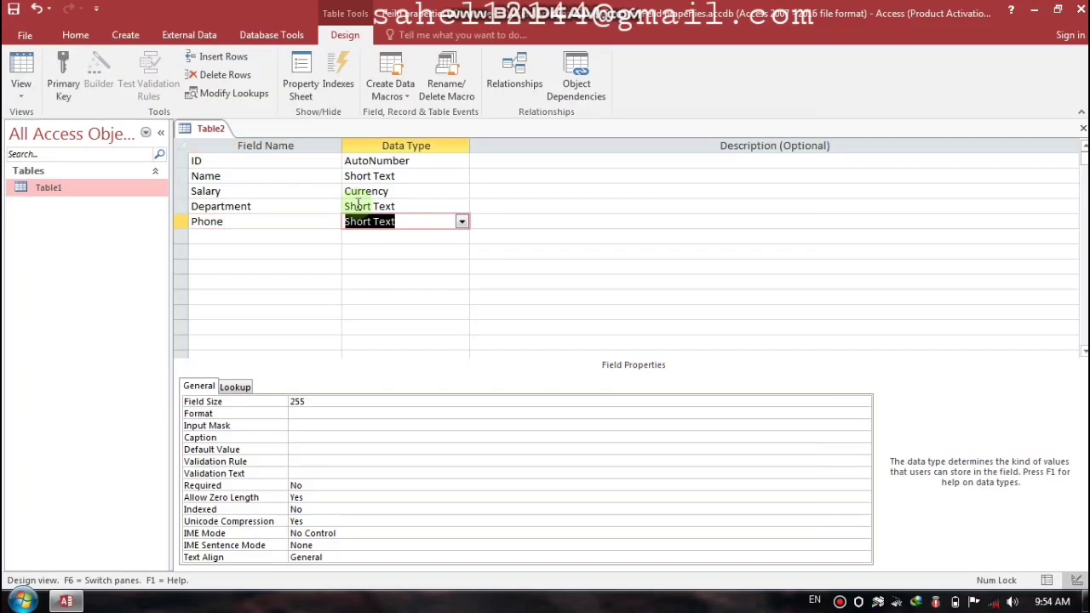
{"action": "type", "text": "n"}
{"action": "key", "text": "Tab"}
{"action": "key", "text": "Tab"}
{"action": "key", "text": "Up"}
{"action": "key", "text": "Up"}
{"action": "key", "text": "Up"}
{"action": "key", "text": "Up"}
{"action": "key", "text": "Up"}
{"action": "left_click", "coordinate": [63, 77]}
{"action": "key", "text": "ctrl+w"}
{"action": "key", "text": "Return"}
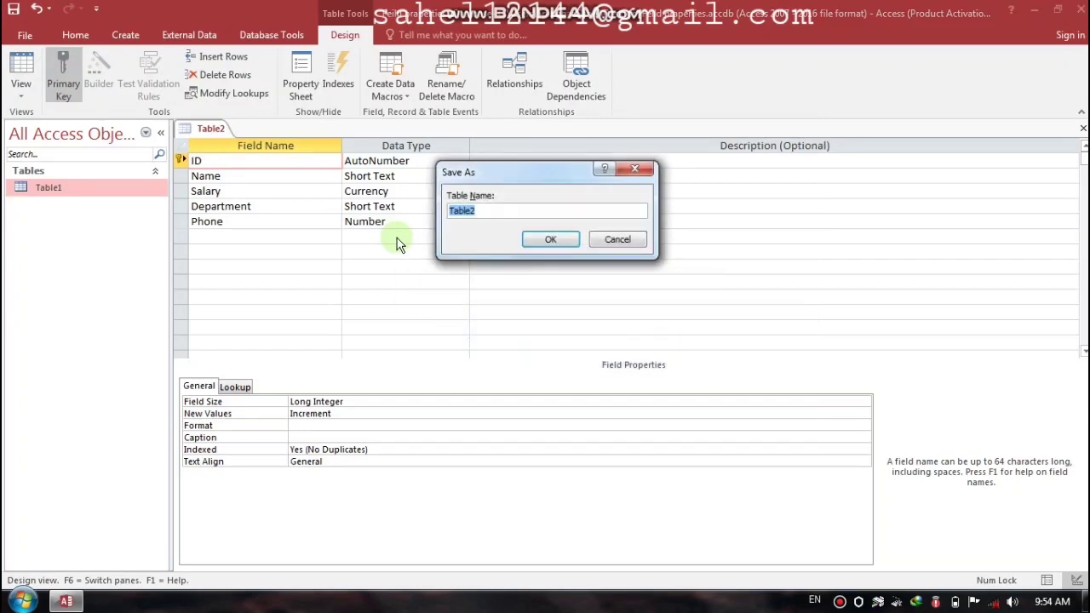
{"action": "key", "text": "Return"}
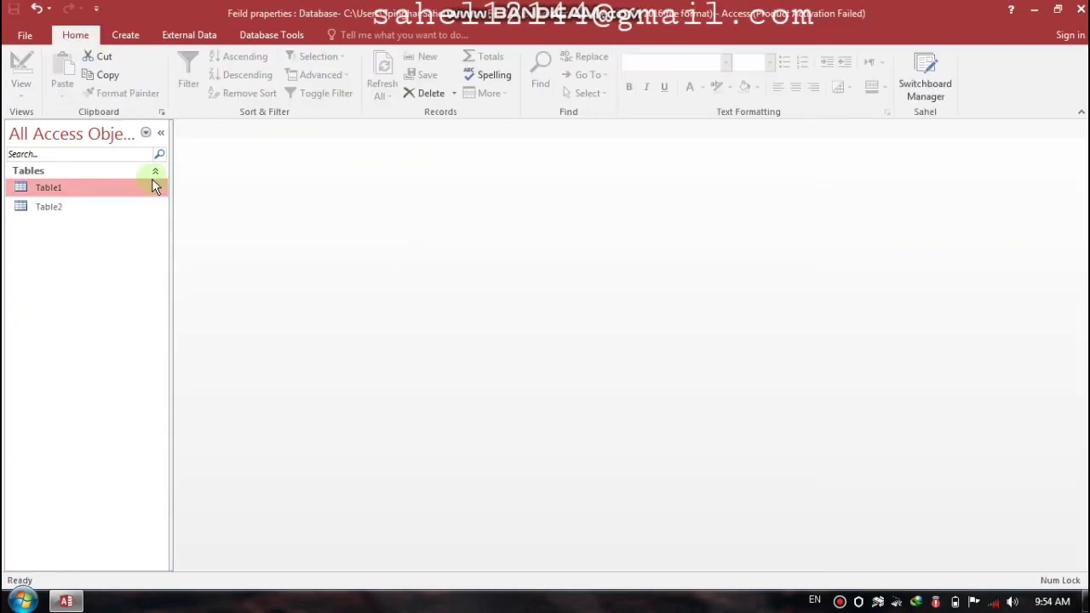
Step: Open Table2's datasheet, step through the Name, Salary and Department columns, then close it
{"action": "double_click", "coordinate": [79, 205]}
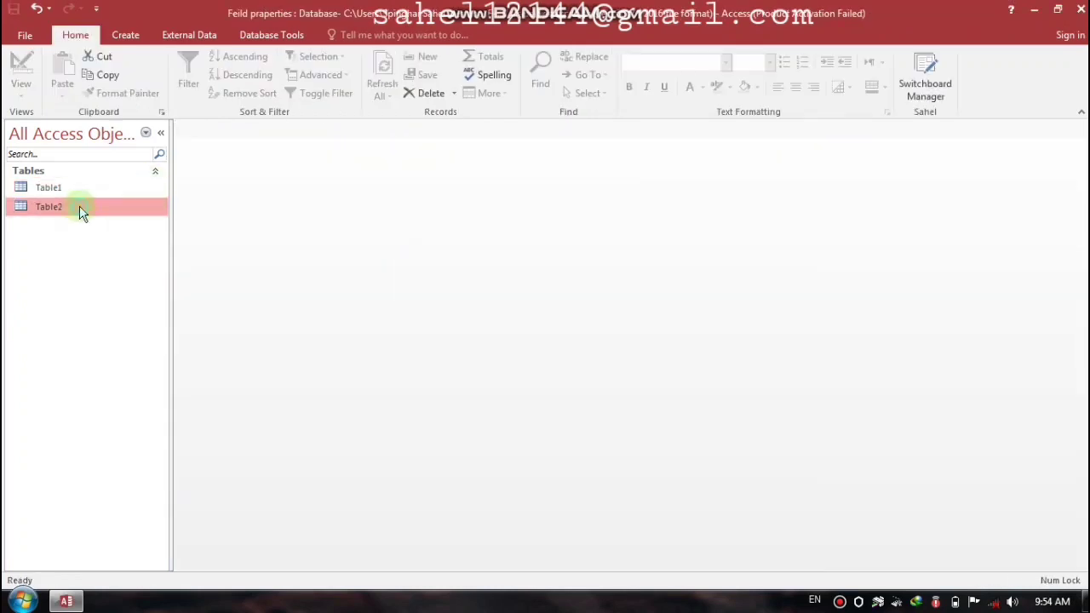
{"action": "left_click", "coordinate": [321, 159]}
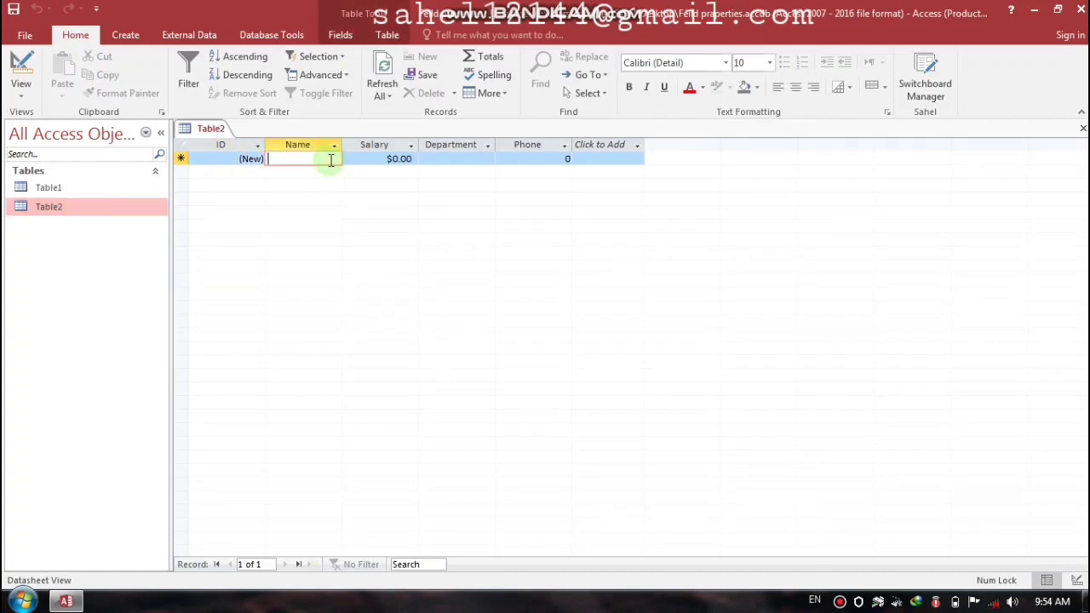
{"action": "left_click", "coordinate": [378, 159]}
{"action": "left_click", "coordinate": [454, 159]}
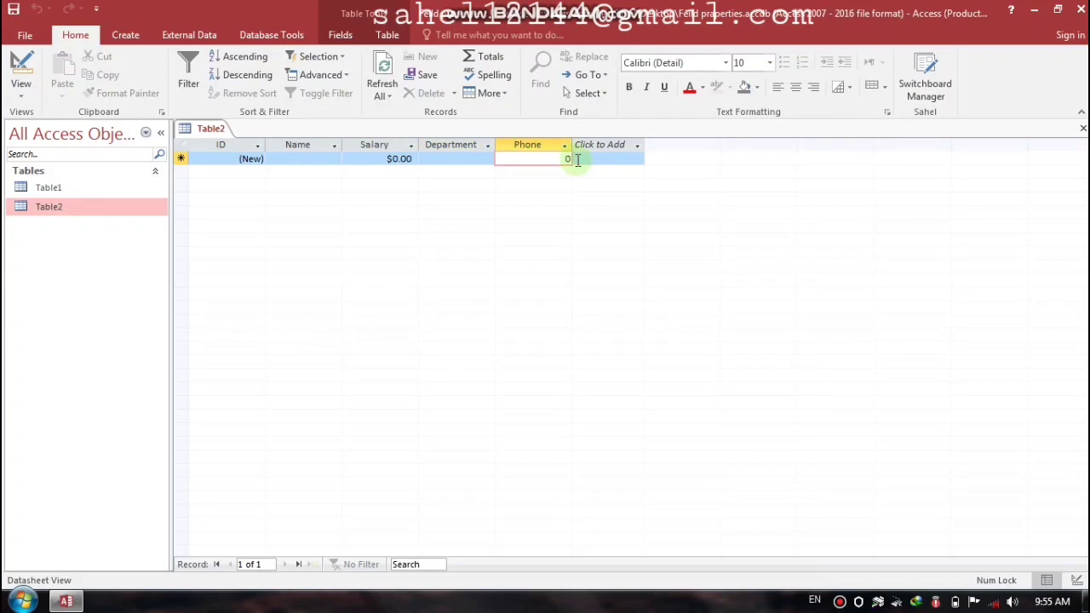
{"action": "left_click", "coordinate": [1082, 127]}
{"action": "right_click", "coordinate": [61, 207]}
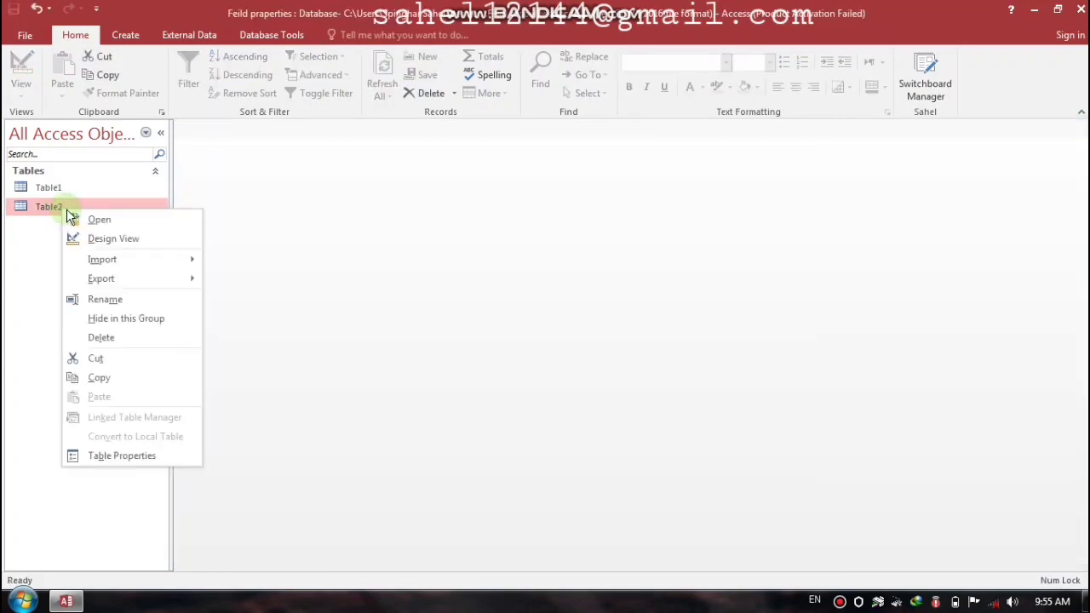
Step: Set Table2's Phone field Input Mask to Password and save the design
{"action": "left_click", "coordinate": [103, 238]}
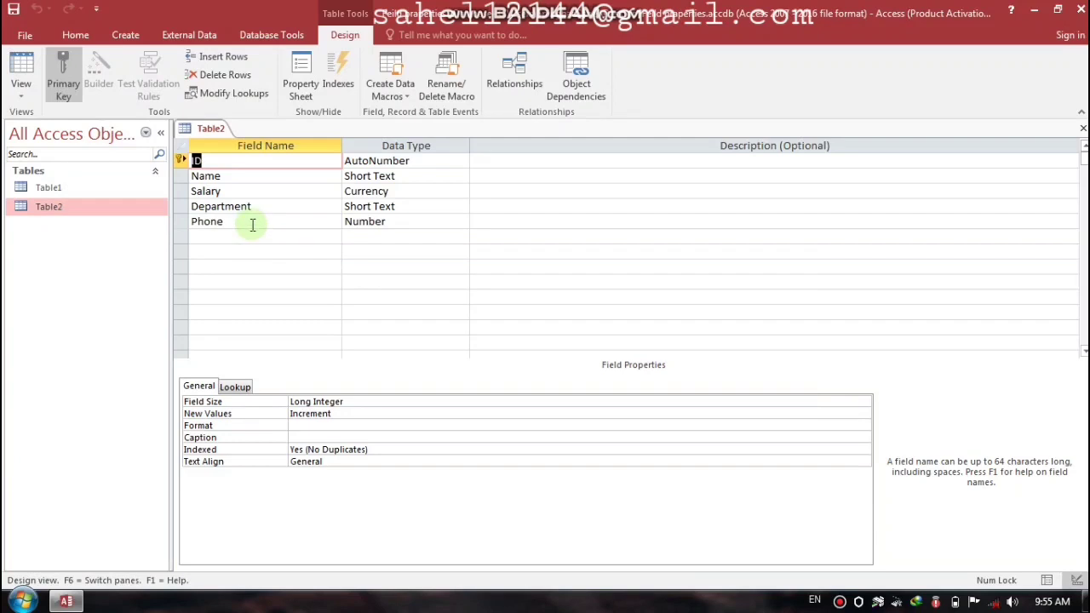
{"action": "left_click", "coordinate": [250, 223]}
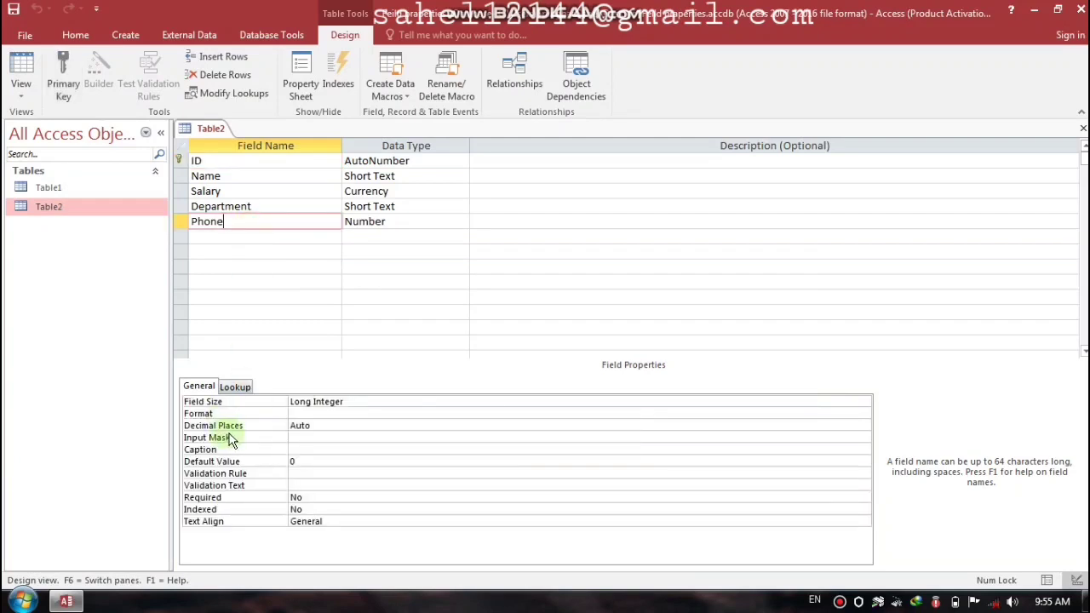
{"action": "left_click", "coordinate": [308, 440]}
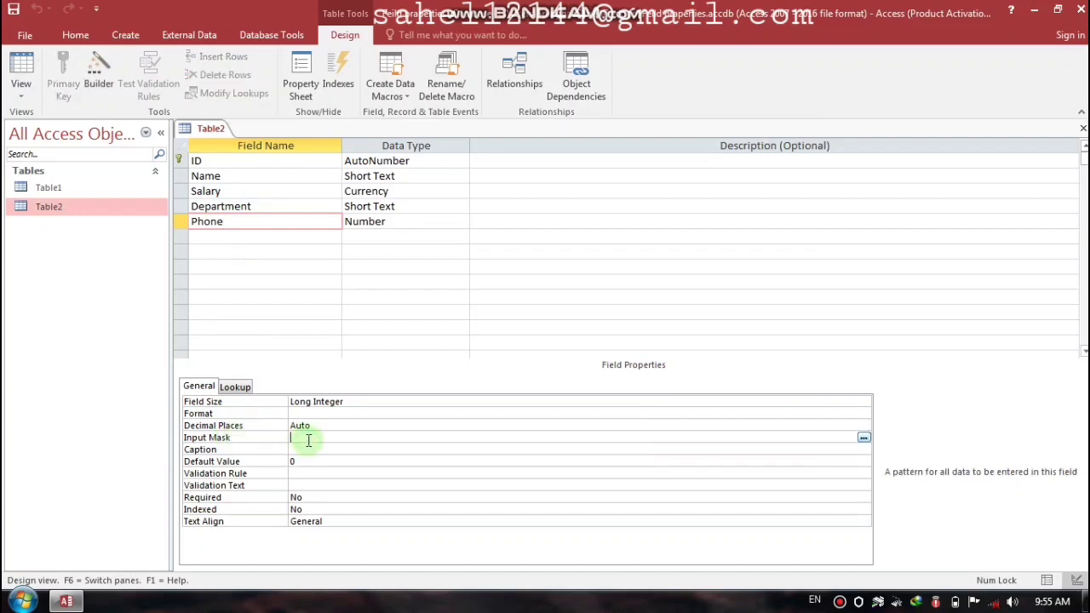
{"action": "type", "text": "Password"}
{"action": "key", "text": "Return"}
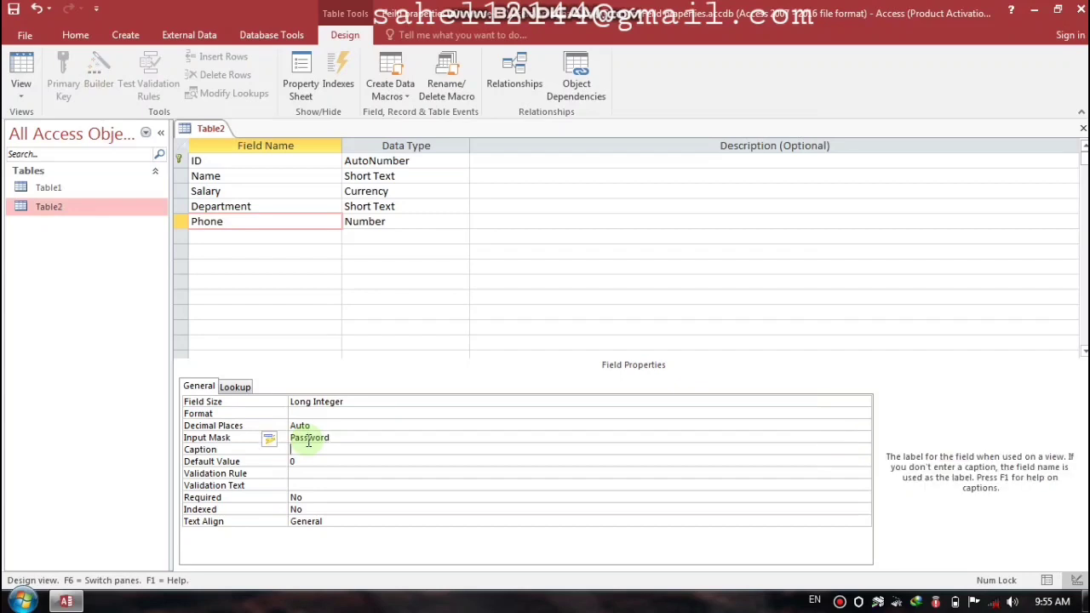
{"action": "key", "text": "ctrl+w"}
{"action": "key", "text": "Return"}
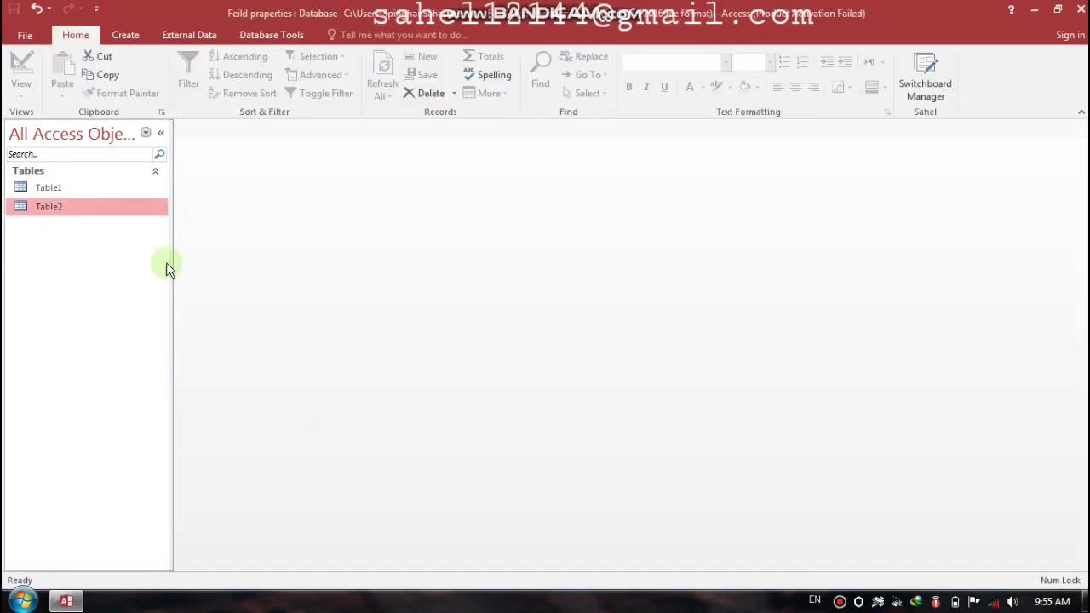
Step: Open Table2 and enter a first record: a name, salary 4000, department HRM, masked phone
{"action": "double_click", "coordinate": [48, 206]}
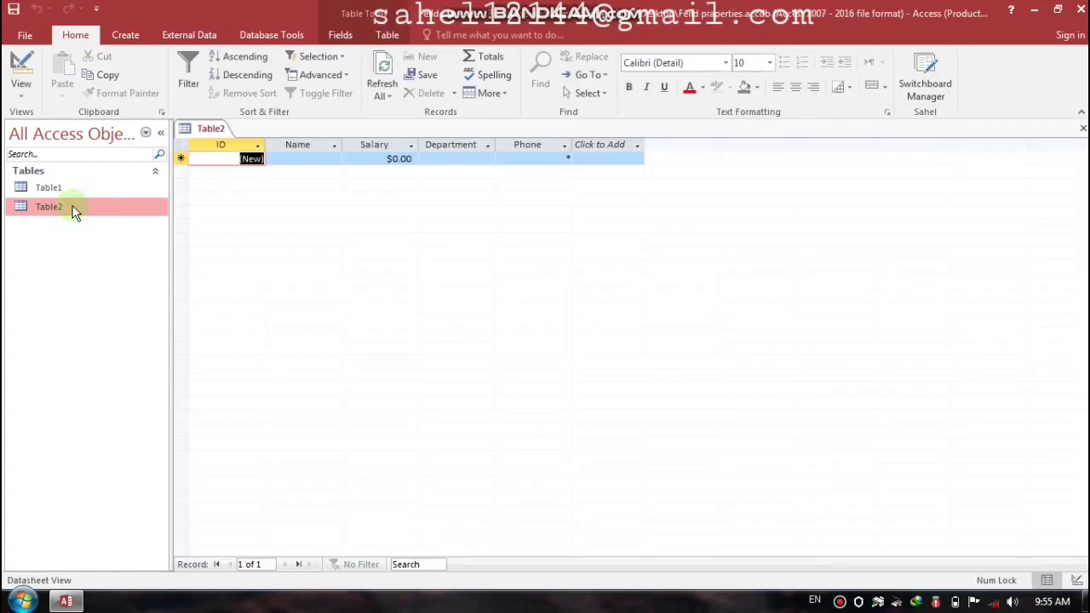
{"action": "left_click", "coordinate": [309, 163]}
{"action": "type", "text": "Ali"}
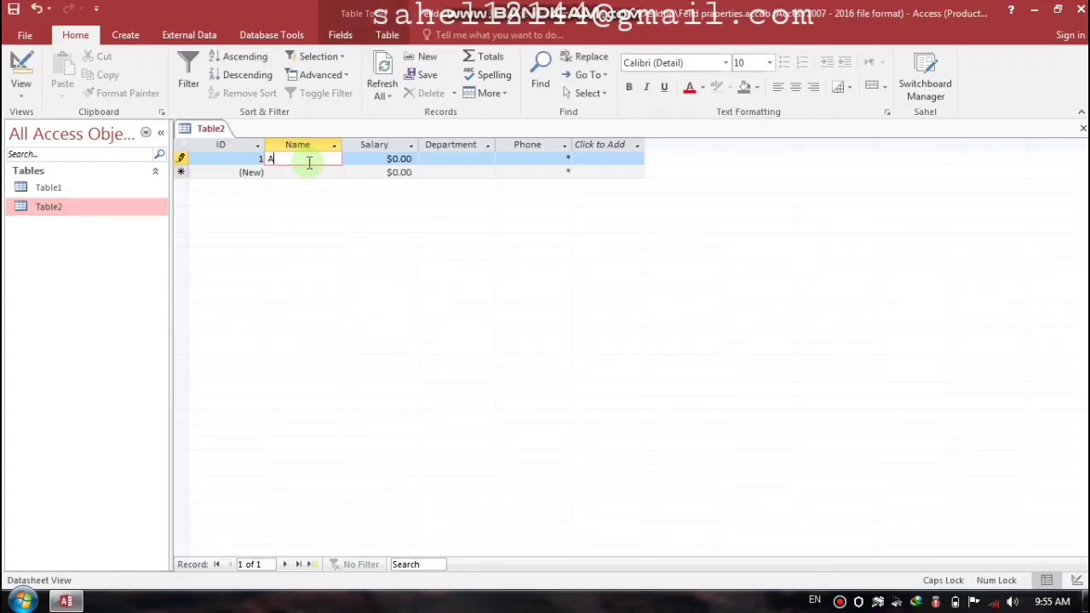
{"action": "key", "text": "Tab"}
{"action": "type", "text": "4000"}
{"action": "key", "text": "Tab"}
{"action": "key", "text": "Caps_Lock"}
{"action": "type", "text": "HRM"}
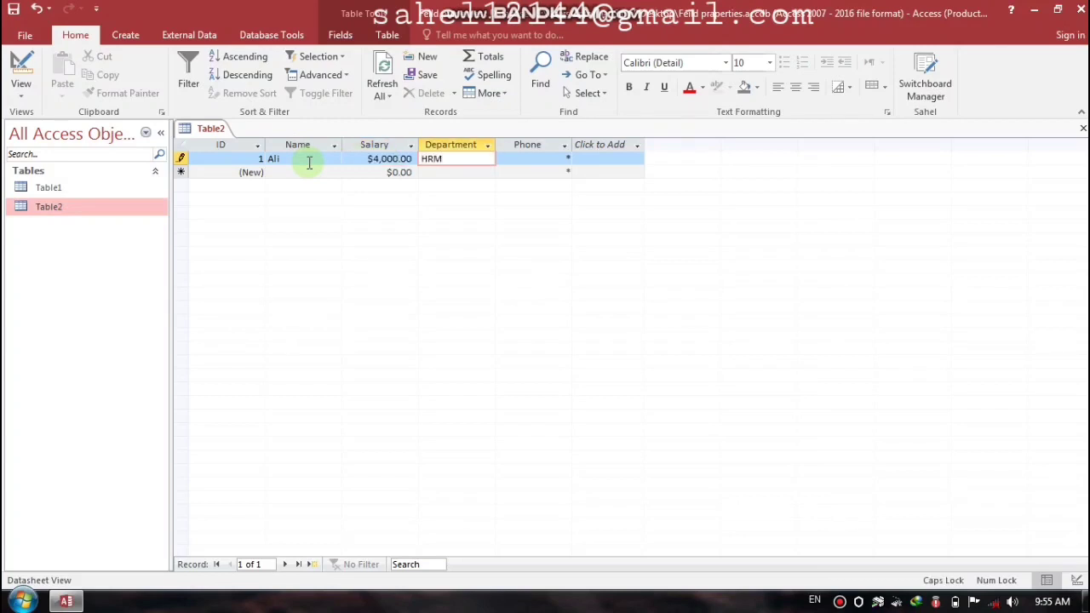
{"action": "key", "text": "Tab"}
{"action": "type", "text": "********"}
{"action": "key", "text": "Tab"}
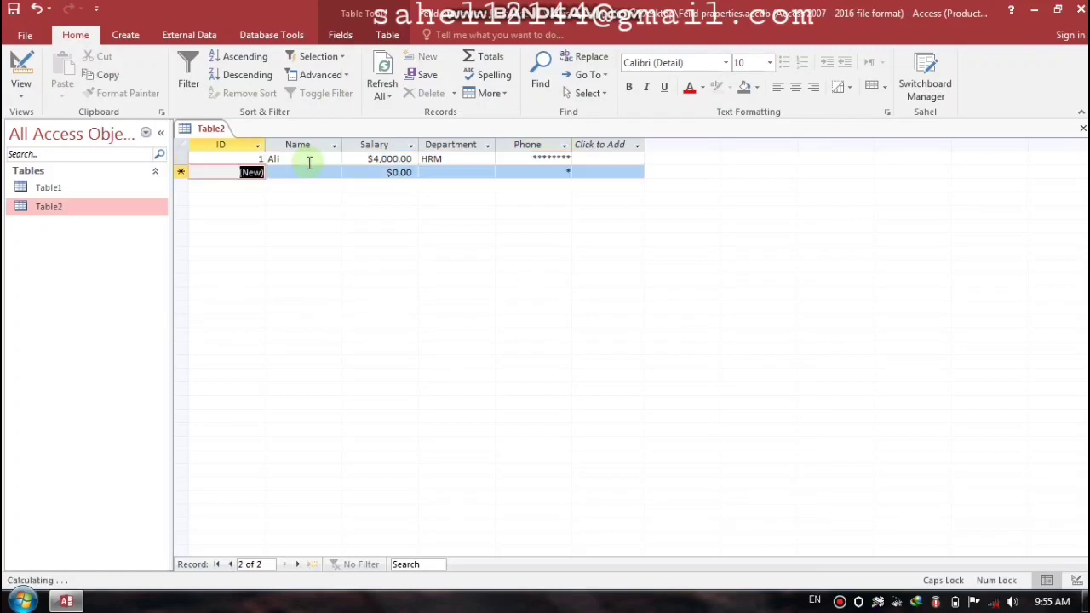
Step: Enter a second record with a name, salary 4000, department Finance and a phone number
{"action": "key", "text": "Tab"}
{"action": "type", "text": "j"}
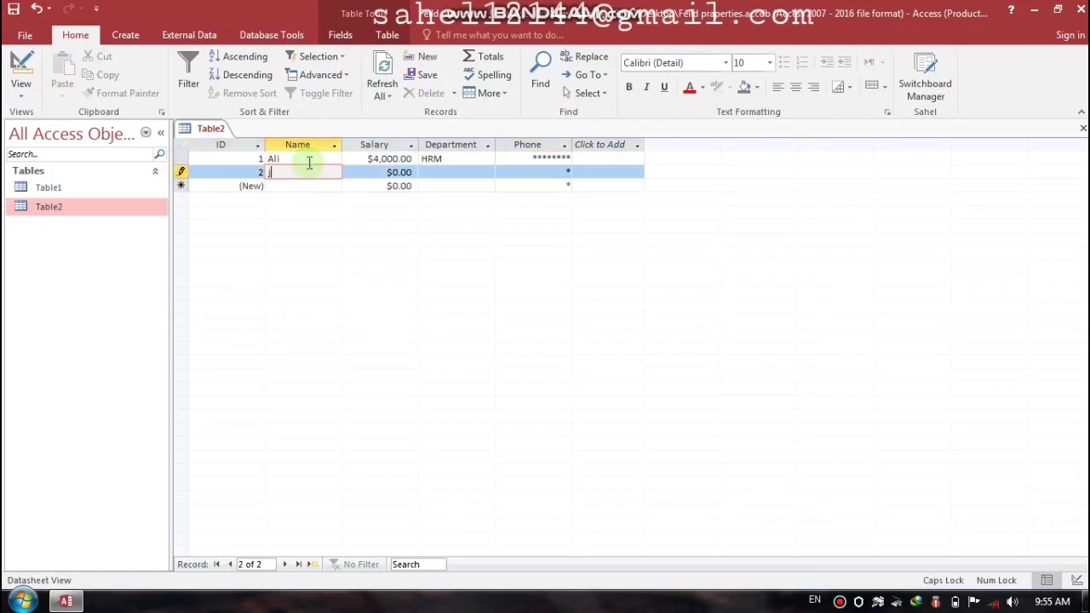
{"action": "key", "text": "Caps_Lock"}
{"action": "type", "text": "an"}
{"action": "key", "text": "Tab"}
{"action": "type", "text": "4000"}
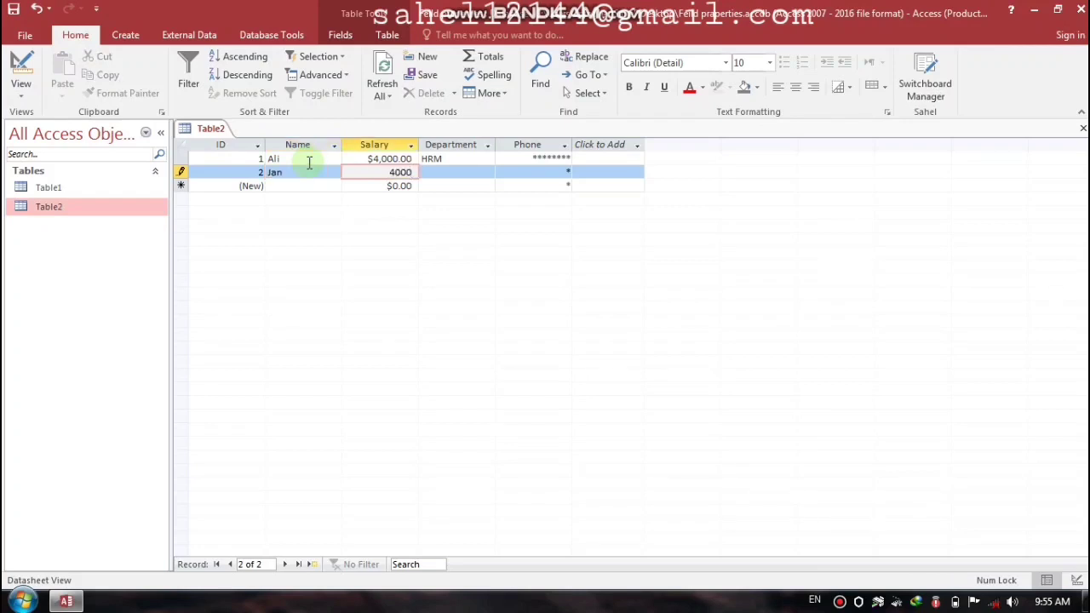
{"action": "key", "text": "Tab"}
{"action": "key", "text": "Caps_Lock"}
{"action": "type", "text": "F"}
{"action": "key", "text": "Caps_Lock"}
{"action": "type", "text": "inan"}
{"action": "key", "text": "BackSpace"}
{"action": "key", "text": "BackSpace"}
{"action": "type", "text": "a"}
{"action": "key", "text": "BackSpace"}
{"action": "type", "text": "ance"}
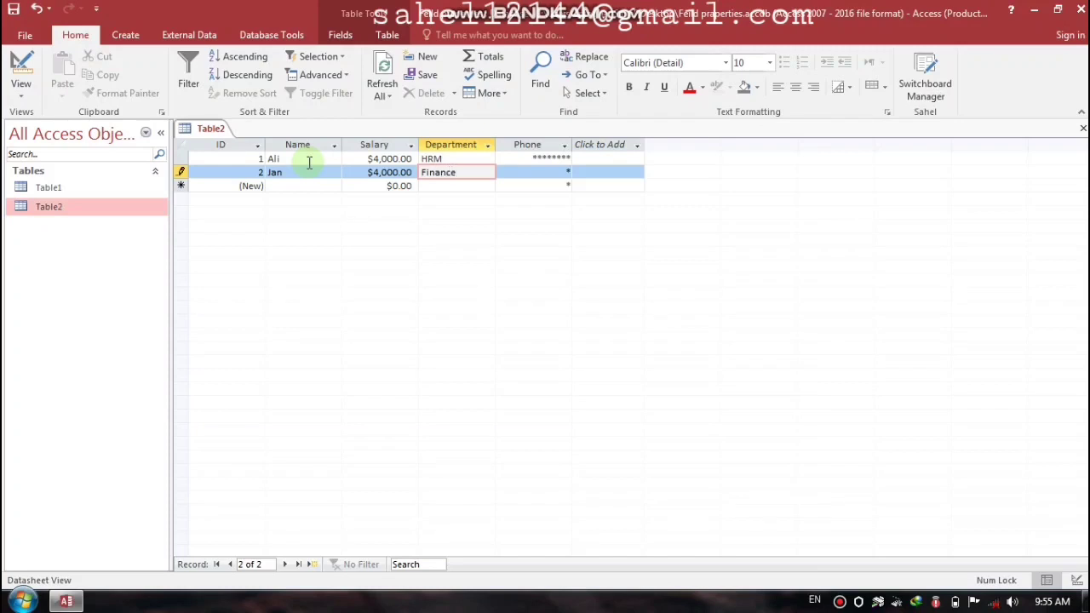
{"action": "key", "text": "Tab"}
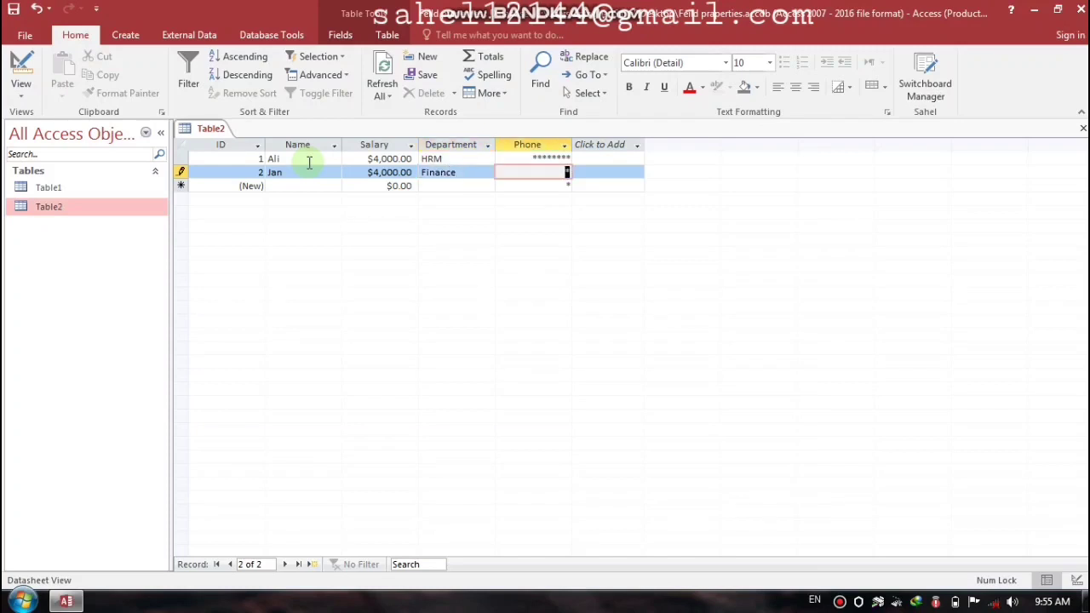
{"action": "type", "text": "12345678"}
{"action": "key", "text": "Tab"}
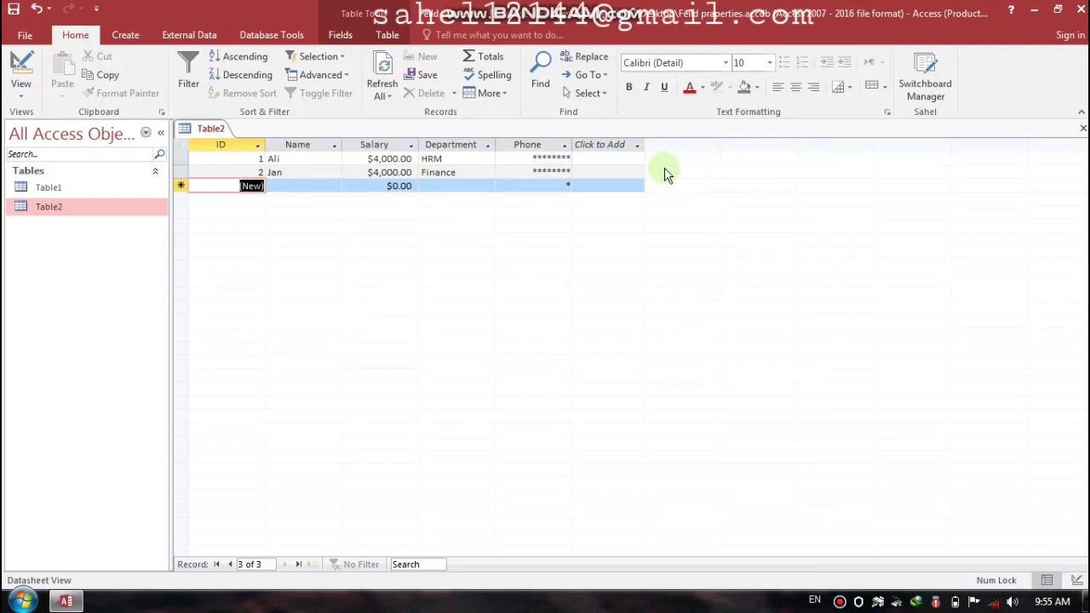
Step: Reopen Table2 in Design View, inspect Name's Caption and Department's Default Value, then close it
{"action": "left_click", "coordinate": [1082, 128]}
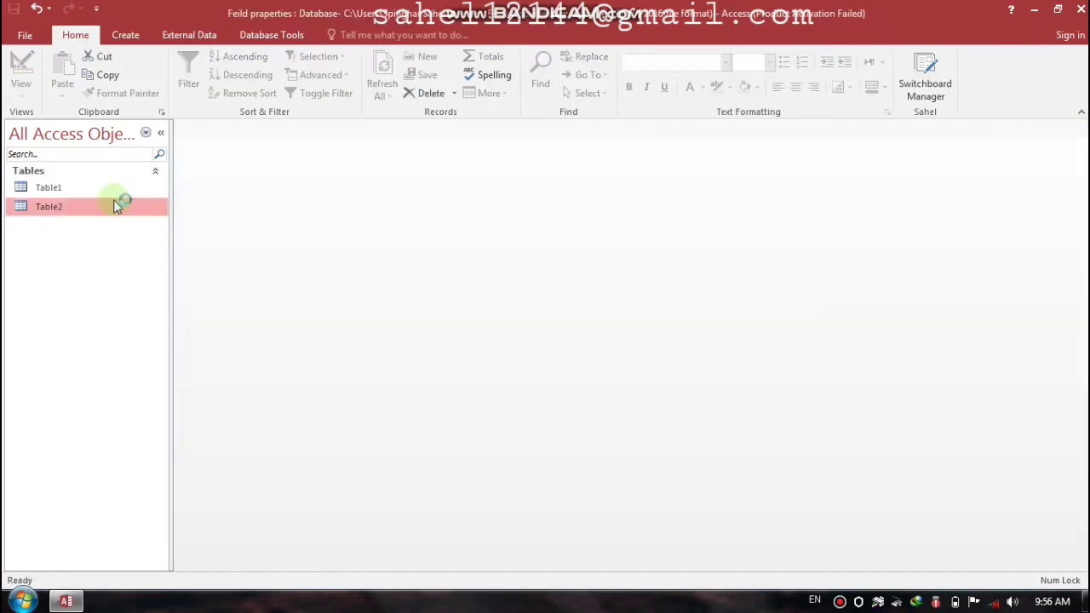
{"action": "right_click", "coordinate": [51, 207]}
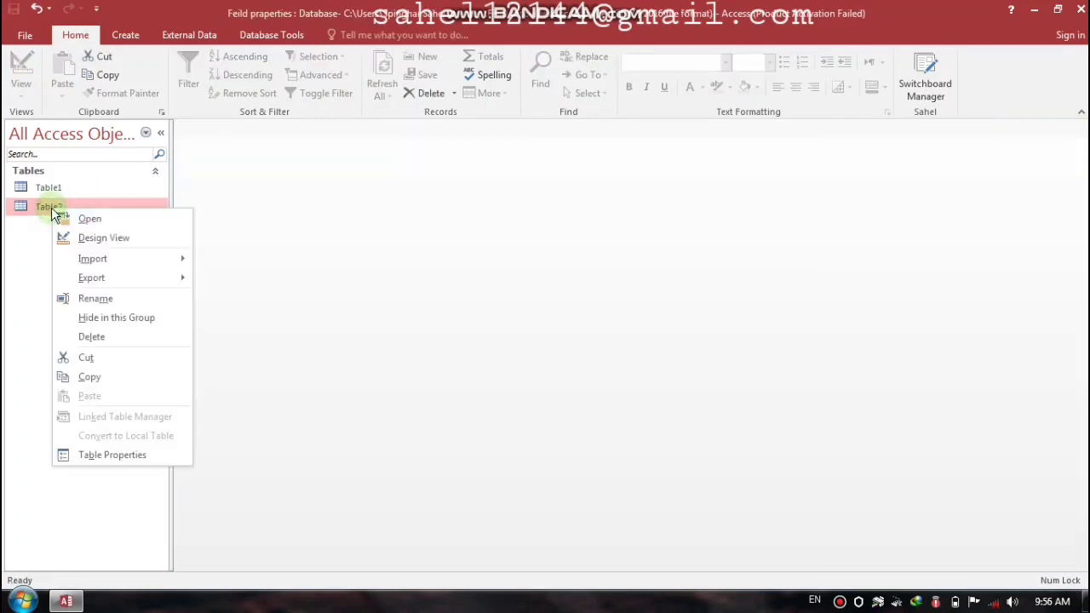
{"action": "left_click", "coordinate": [96, 238]}
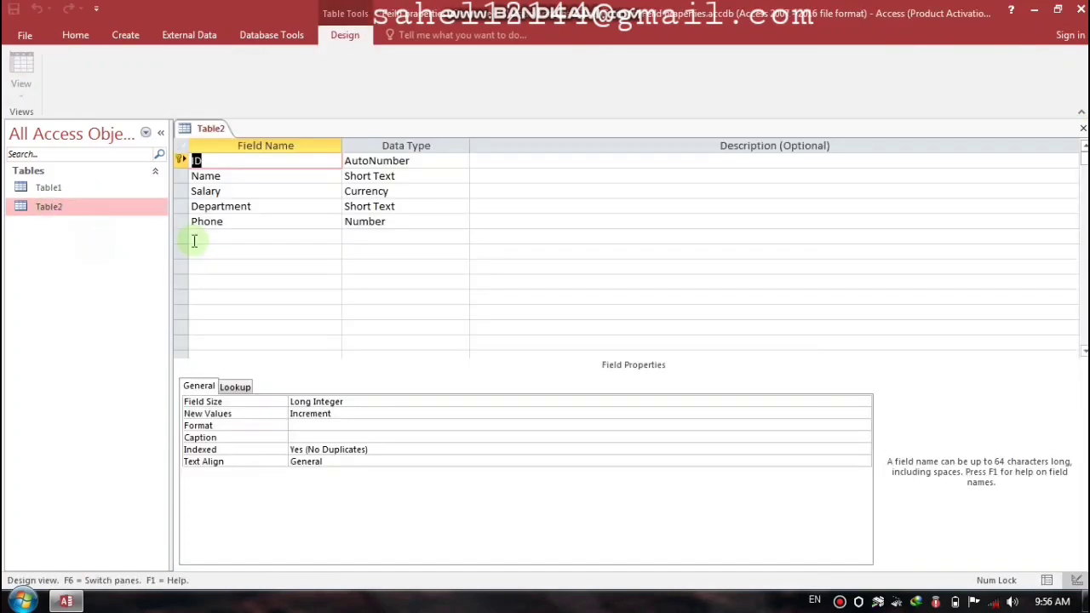
{"action": "left_click", "coordinate": [238, 176]}
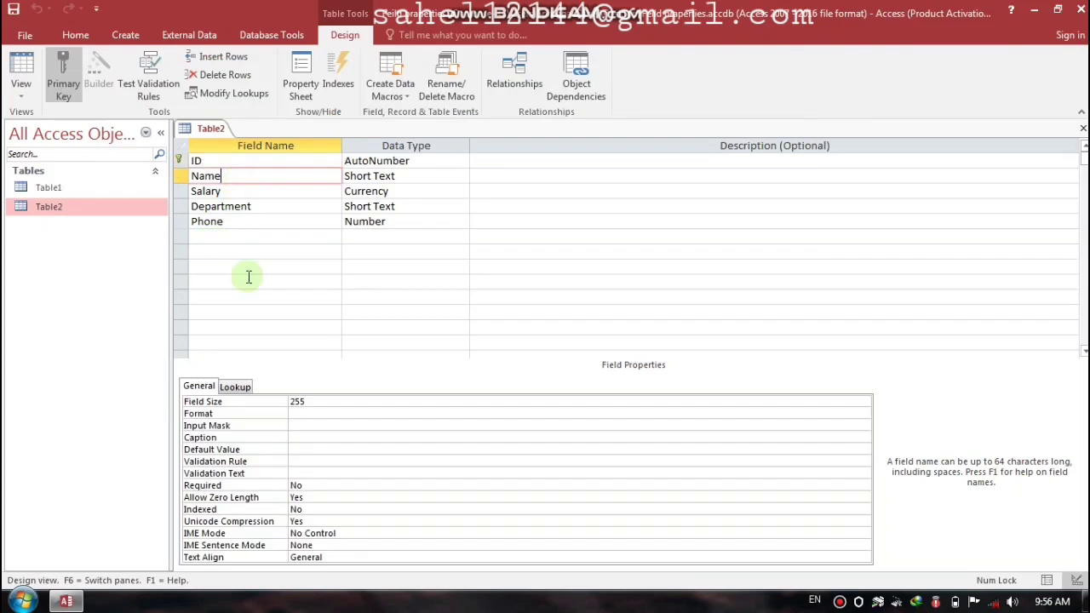
{"action": "left_click", "coordinate": [247, 438]}
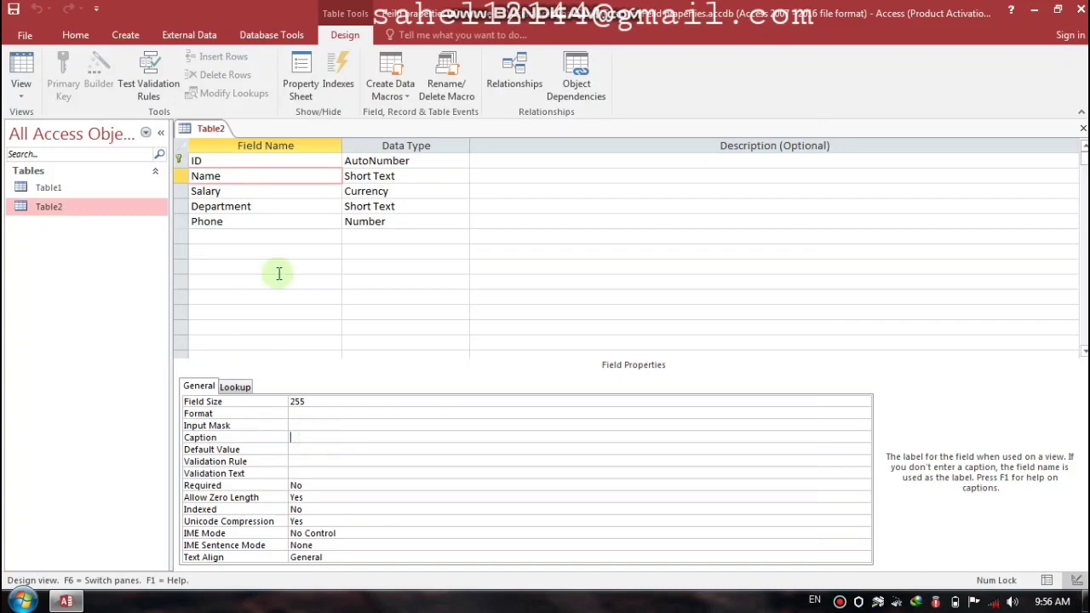
{"action": "left_click", "coordinate": [263, 207]}
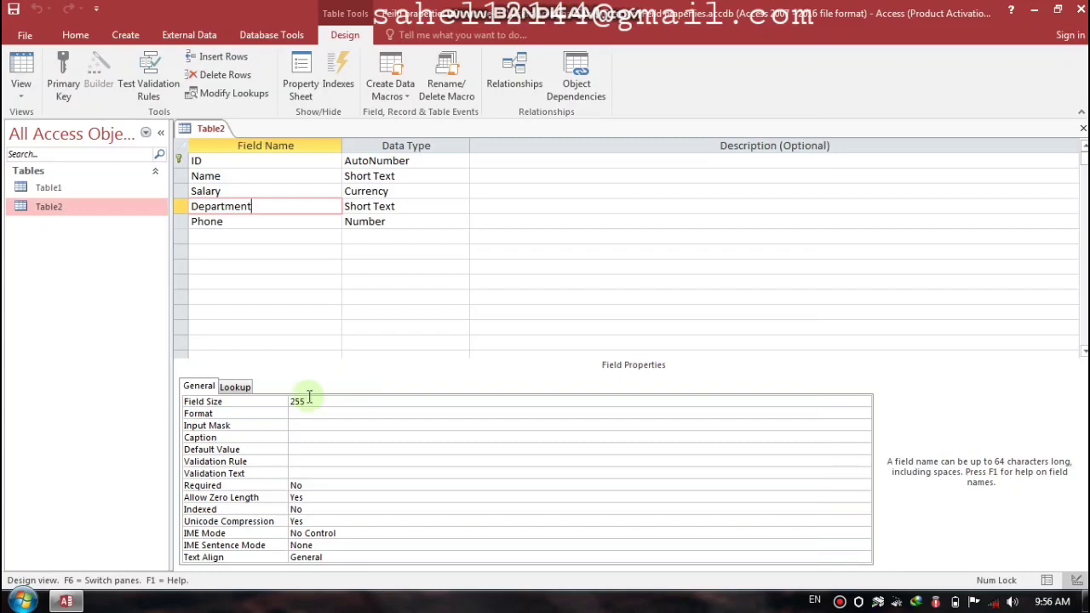
{"action": "left_click", "coordinate": [299, 448]}
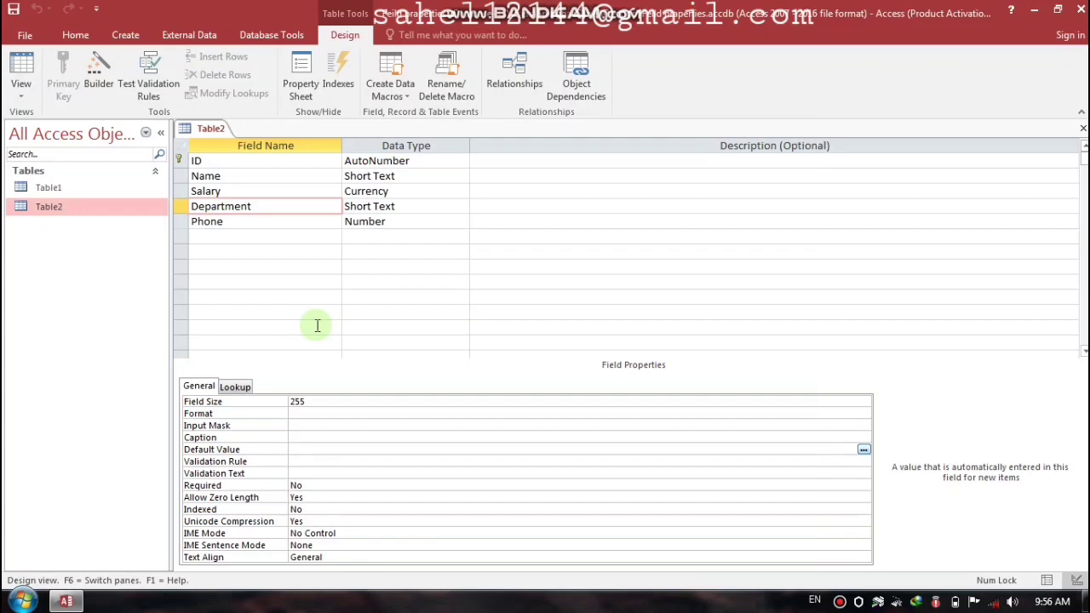
{"action": "left_click", "coordinate": [1082, 128]}
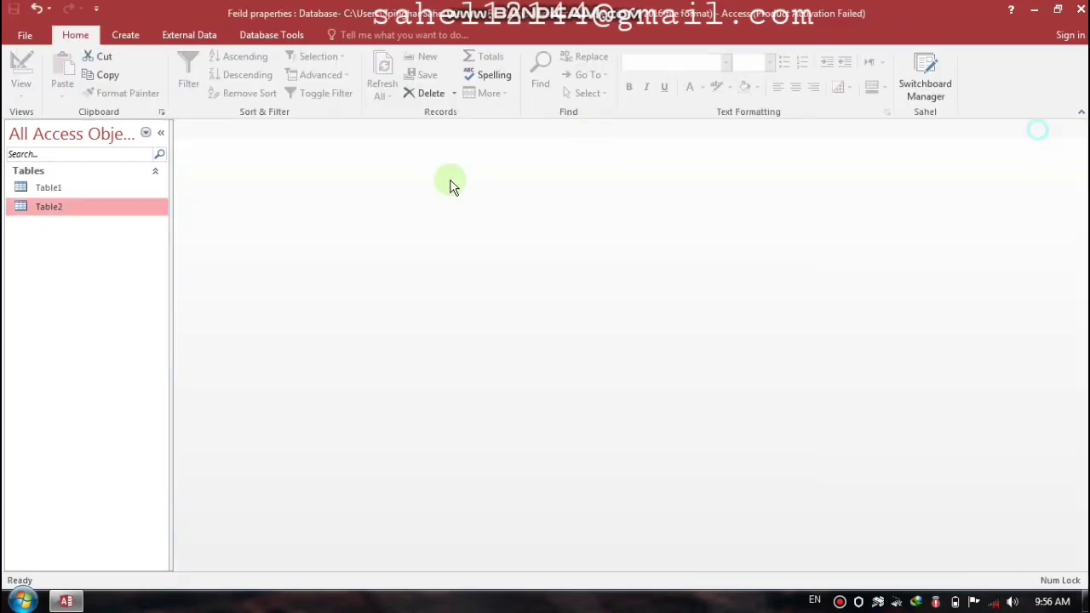
Step: Start a new table design with an ID field of type AutoNumber
{"action": "left_click", "coordinate": [125, 35]}
{"action": "left_click", "coordinate": [119, 73]}
{"action": "key", "text": "Caps_Lock"}
{"action": "type", "text": "ID"}
{"action": "key", "text": "Tab"}
{"action": "type", "text": "A"}
{"action": "key", "text": "Tab"}
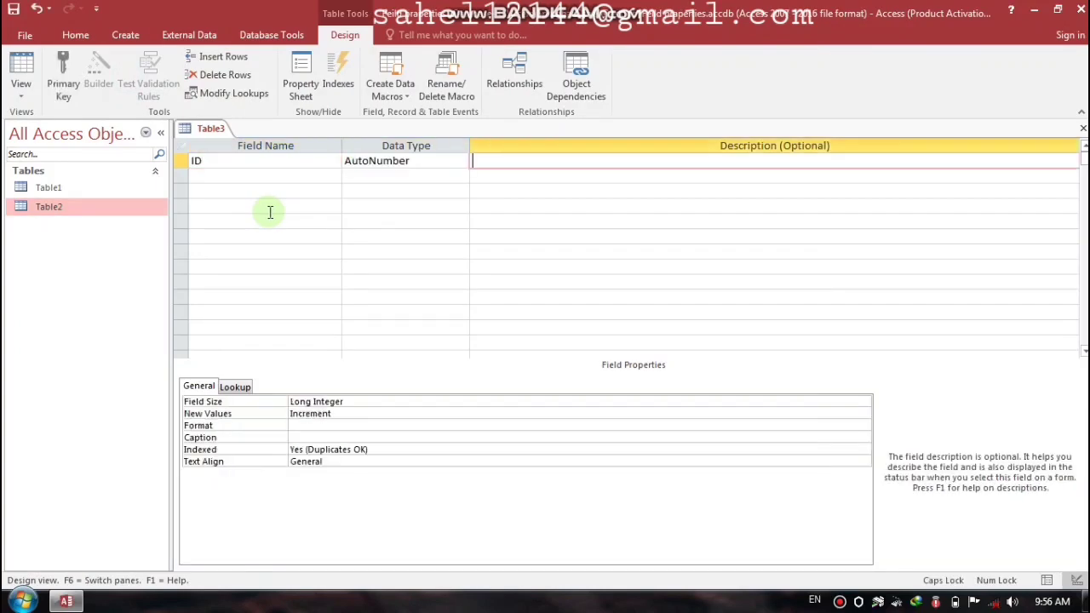
{"action": "key", "text": "Tab"}
Step: Add Name and Department Short Text fields below ID
{"action": "type", "text": "N"}
{"action": "key", "text": "Caps_Lock"}
{"action": "type", "text": "ame"}
{"action": "key", "text": "Tab"}
{"action": "key", "text": "Return"}
{"action": "key", "text": "Tab"}
{"action": "key", "text": "Tab"}
{"action": "key", "text": "Caps_Lock"}
{"action": "type", "text": "P"}
{"action": "key", "text": "Caps_Lock"}
{"action": "key", "text": "BackSpace"}
{"action": "key", "text": "Caps_Lock"}
{"action": "type", "text": "D"}
{"action": "key", "text": "Caps_Lock"}
{"action": "type", "text": "epar"}
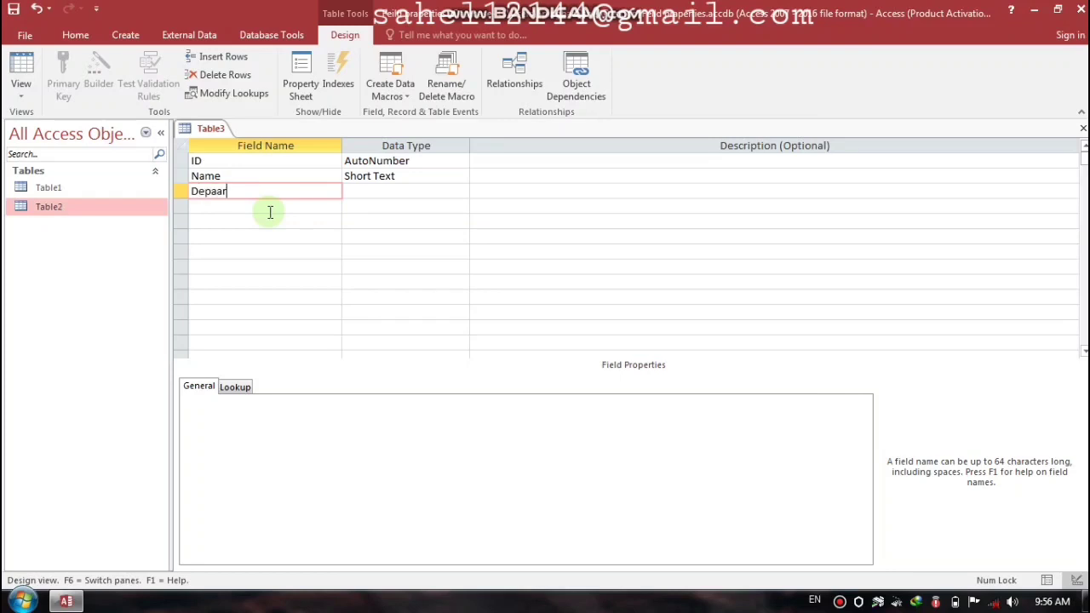
{"action": "type", "text": "tment"}
{"action": "key", "text": "Tab"}
Step: Make ID the primary key and save the new table as Table3
{"action": "key", "text": "shift+Tab"}
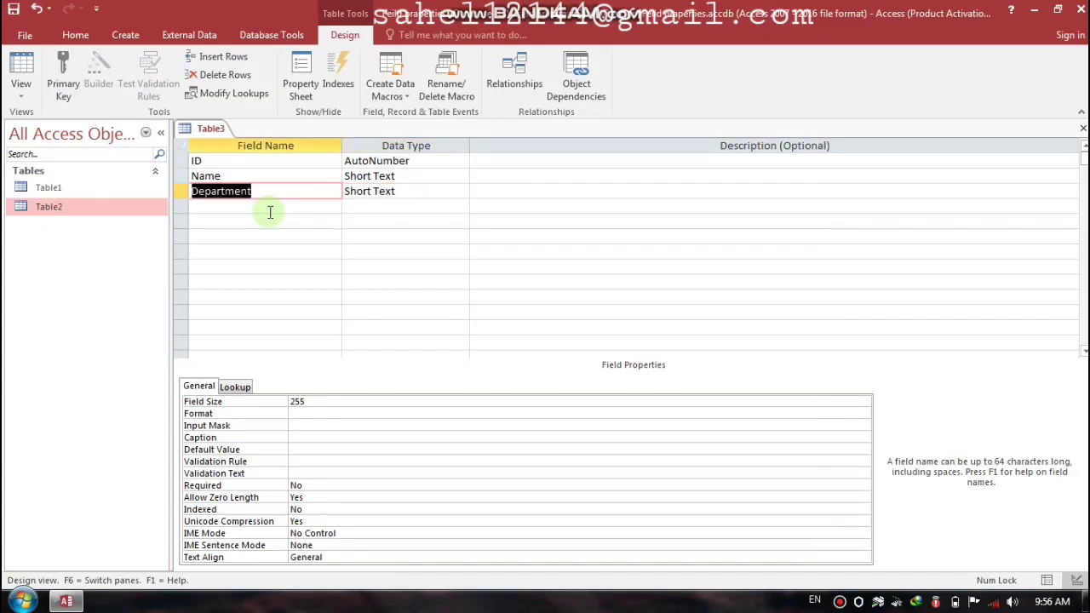
{"action": "key", "text": "Up"}
{"action": "key", "text": "Up"}
{"action": "left_click", "coordinate": [62, 72]}
{"action": "key", "text": "ctrl+w"}
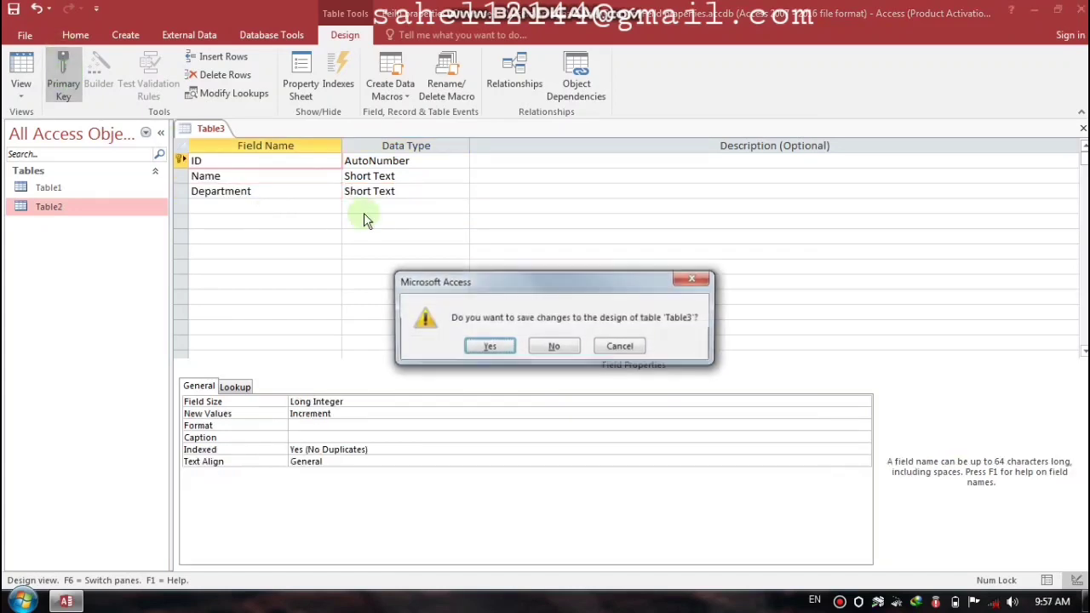
{"action": "key", "text": "Return"}
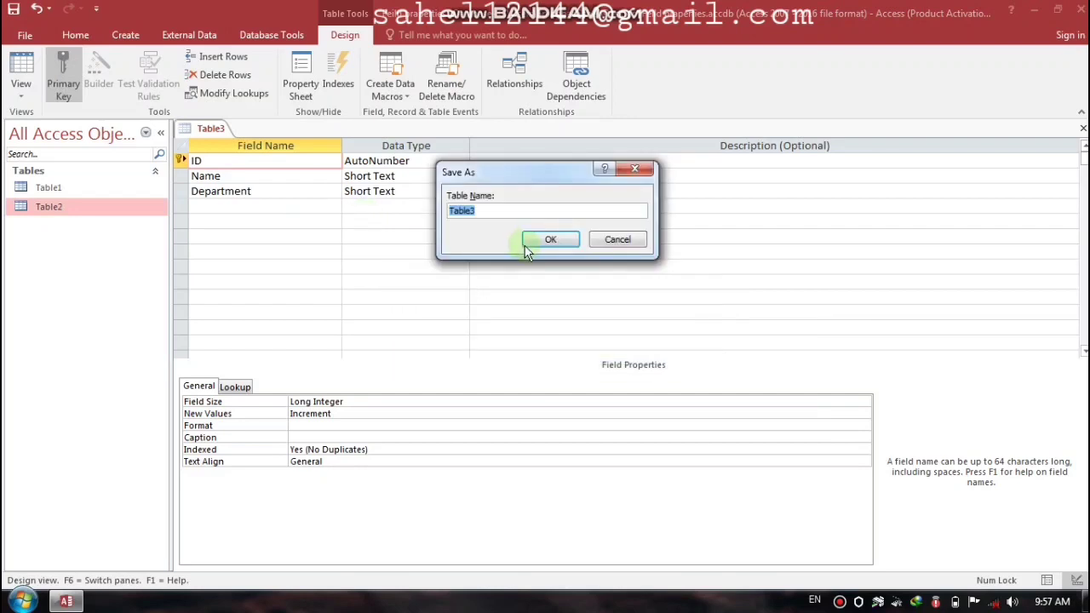
{"action": "left_click", "coordinate": [522, 242]}
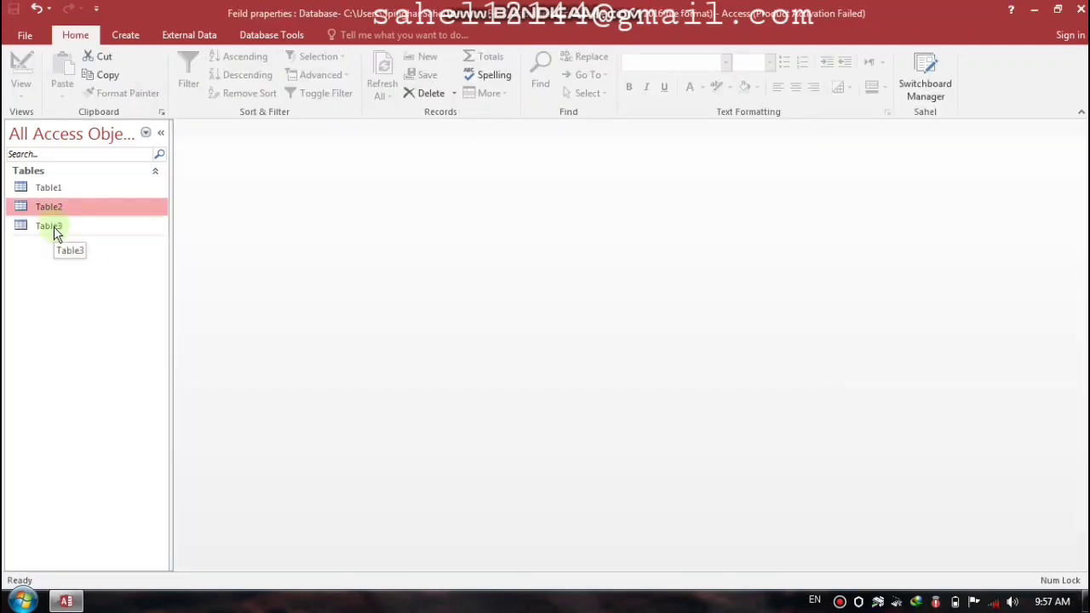
Step: View Table3's empty datasheet, close it, and bring up Table3's context menu
{"action": "double_click", "coordinate": [53, 227]}
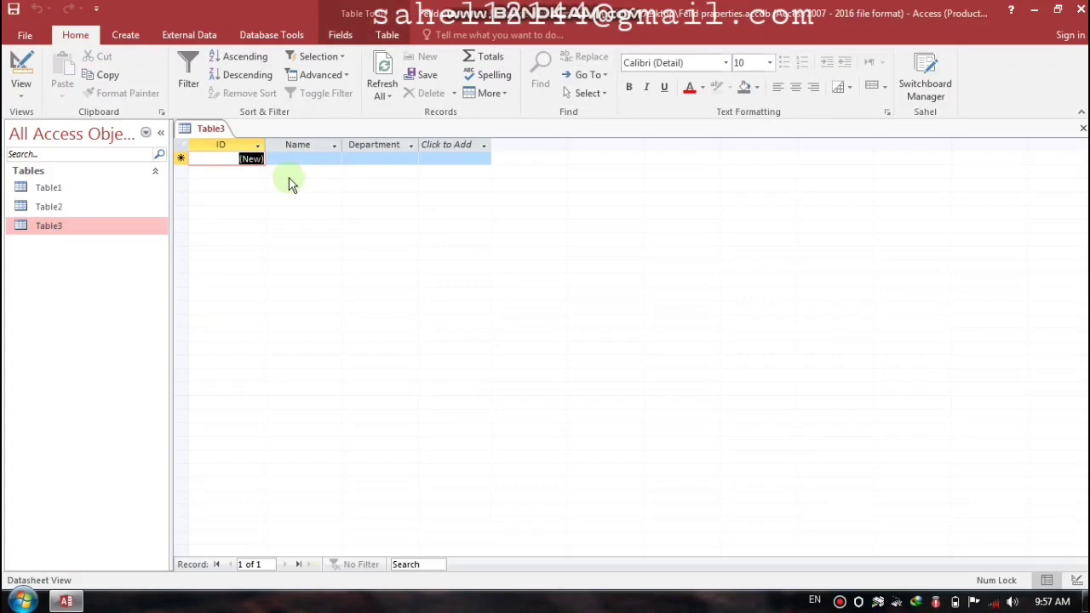
{"action": "left_click", "coordinate": [300, 158]}
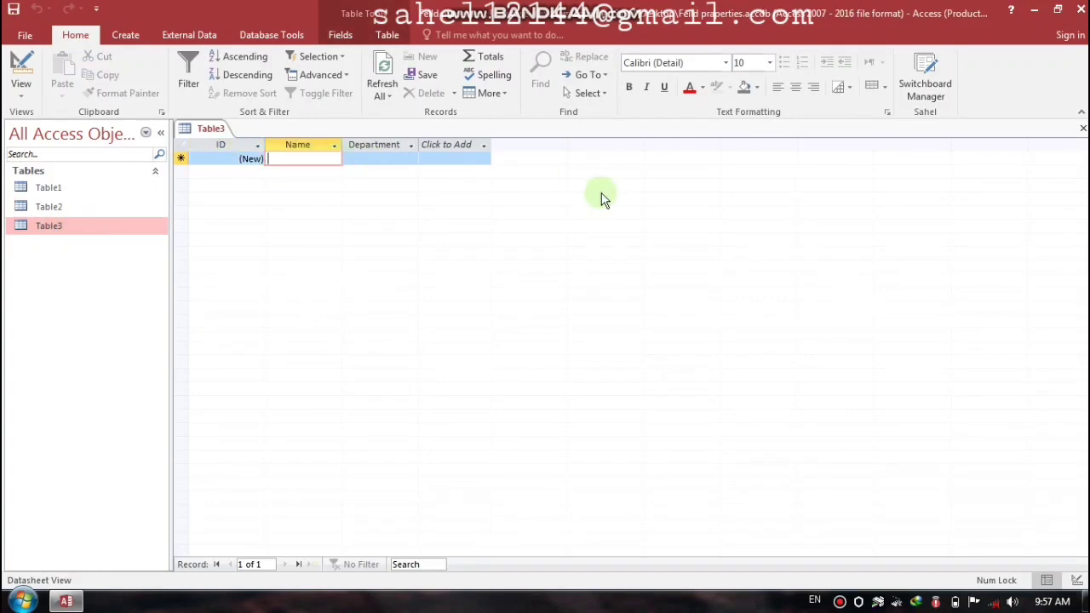
{"action": "left_click", "coordinate": [1082, 127]}
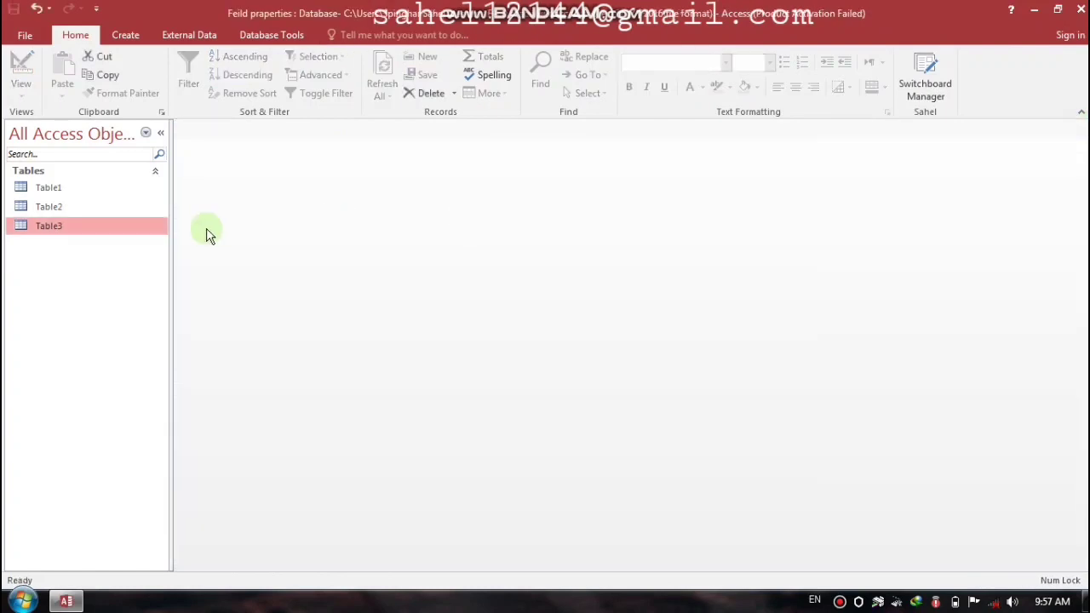
{"action": "right_click", "coordinate": [132, 230]}
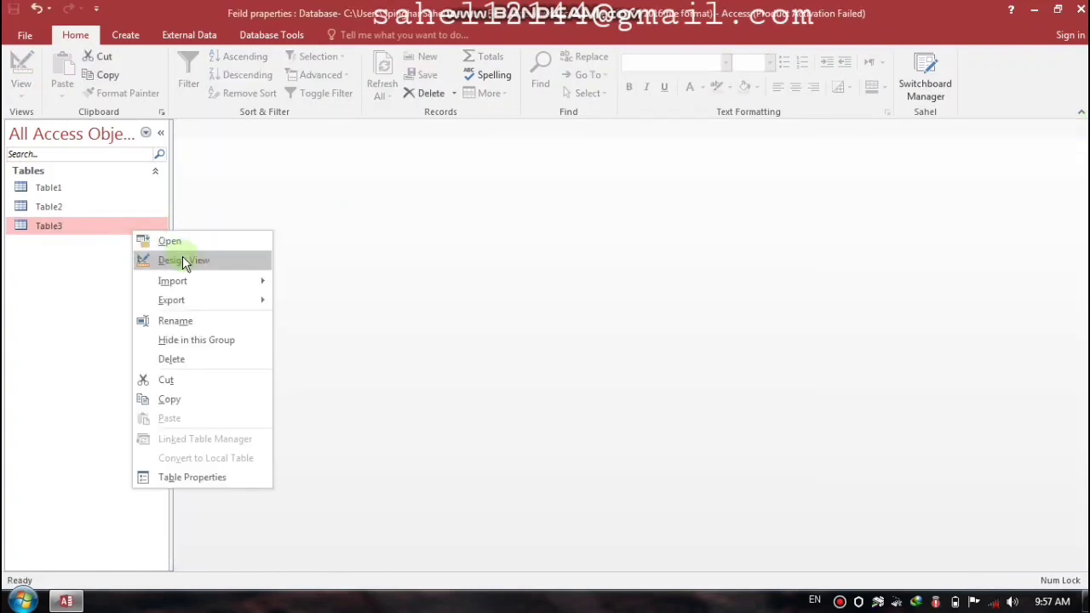
Step: In Design View, set Department's Default Value to 'Manager' and save Table3's design
{"action": "left_click", "coordinate": [183, 258]}
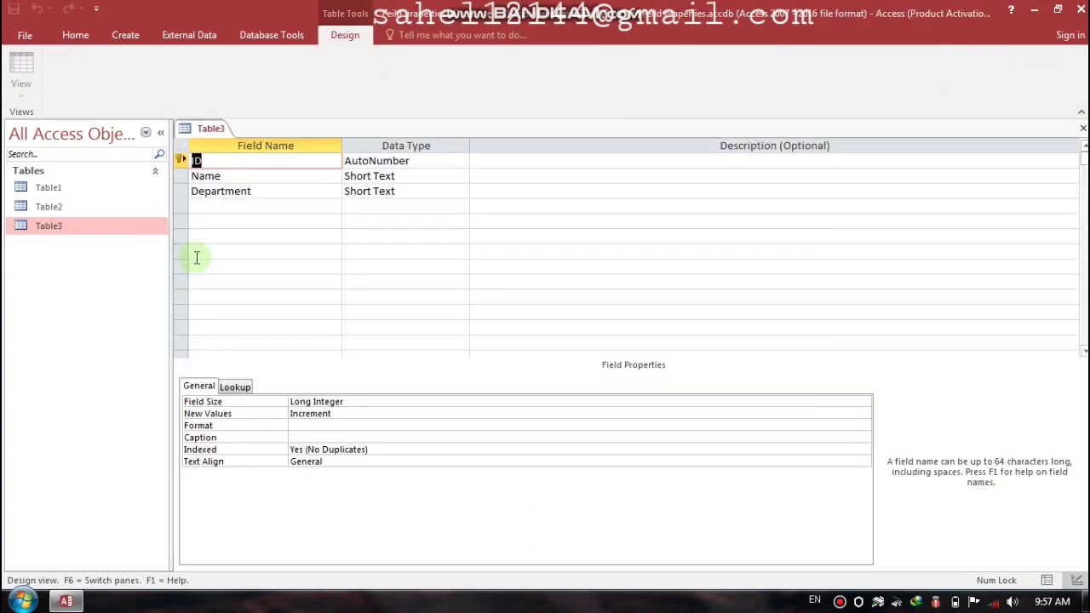
{"action": "left_click", "coordinate": [276, 191]}
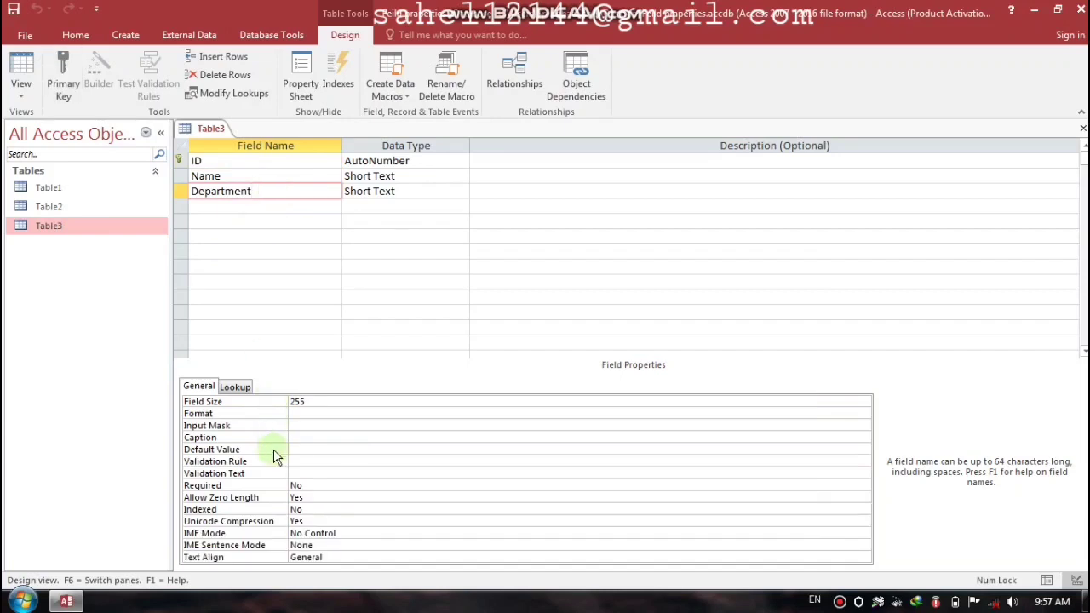
{"action": "left_click", "coordinate": [301, 451]}
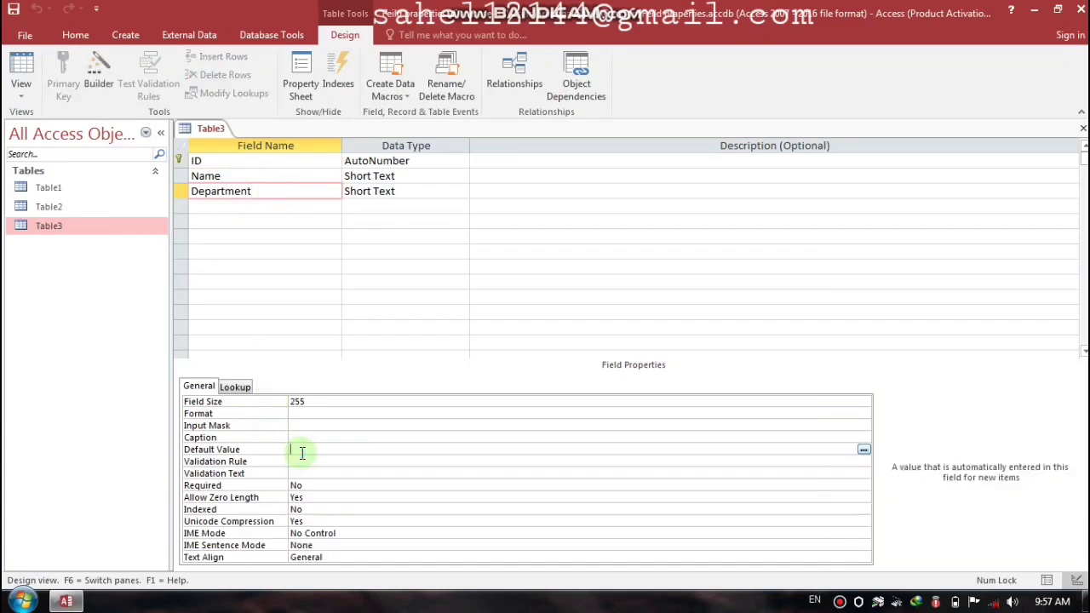
{"action": "type", "text": "Manager"}
{"action": "key", "text": "Return"}
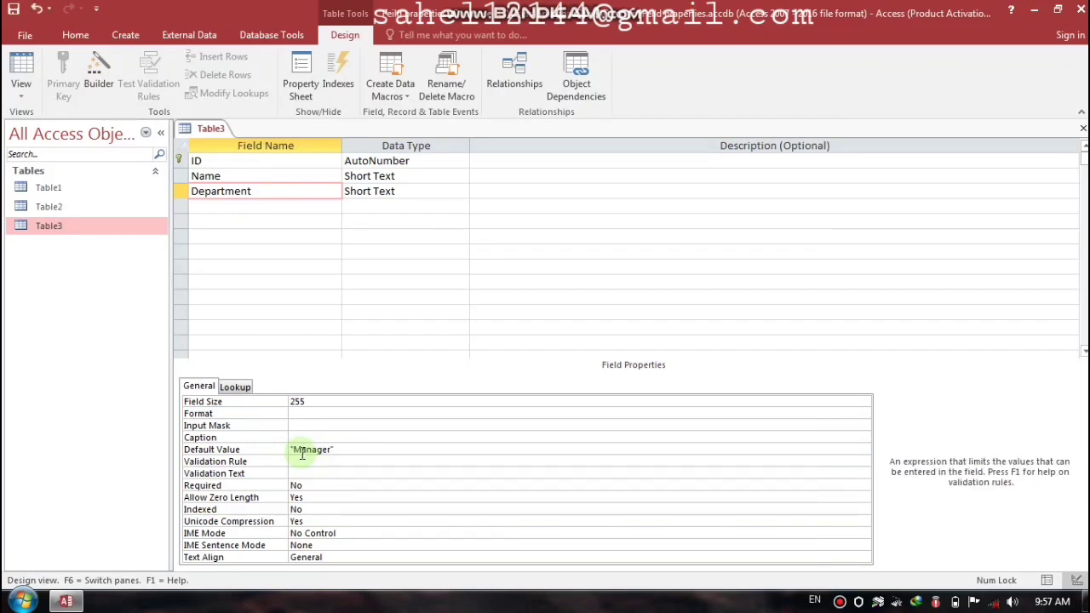
{"action": "key", "text": "ctrl+w"}
{"action": "key", "text": "Return"}
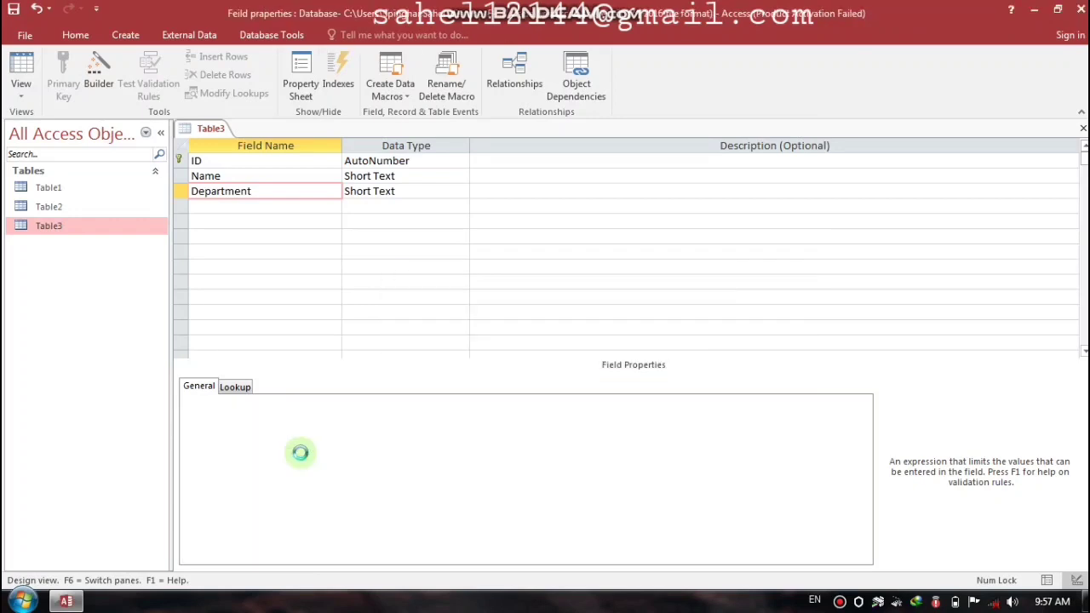
Step: Enter Noor and Khan with default Manager department, and Jan with department Finance
{"action": "double_click", "coordinate": [76, 225]}
{"action": "left_click", "coordinate": [286, 163]}
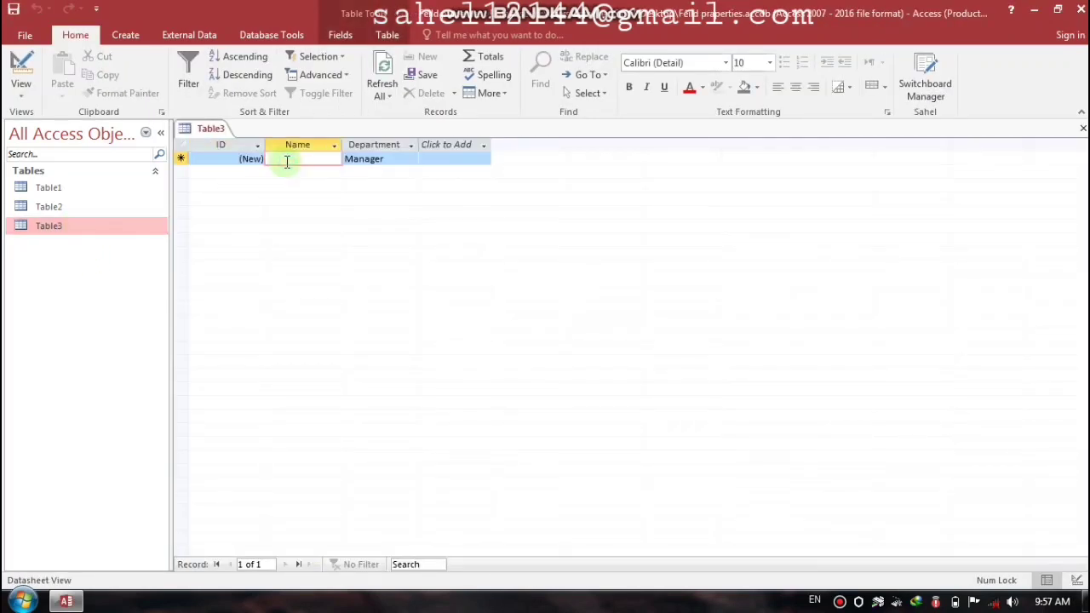
{"action": "type", "text": "Noor"}
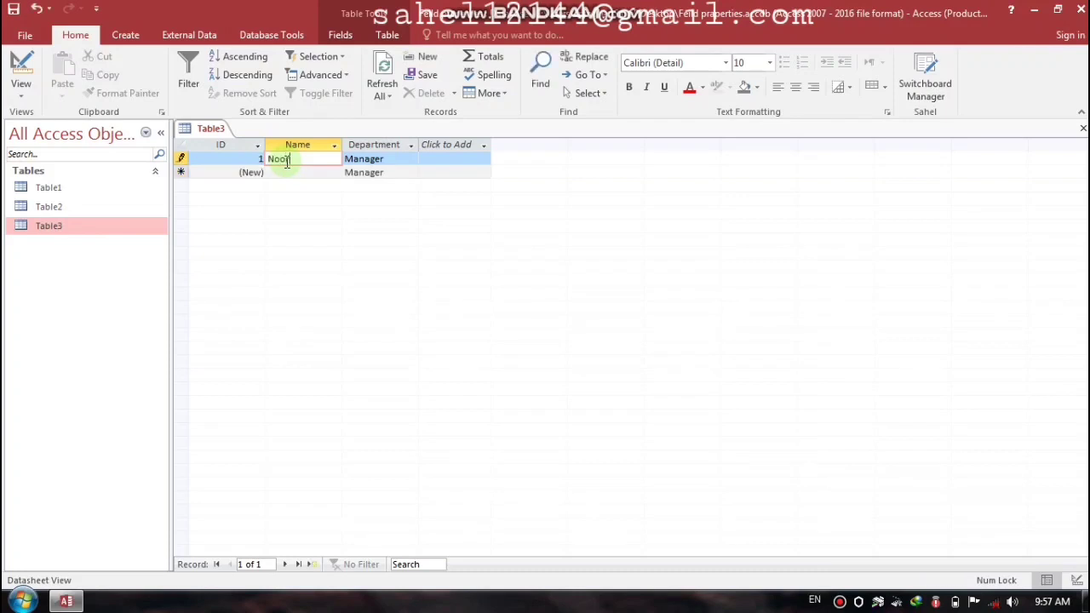
{"action": "key", "text": "Tab"}
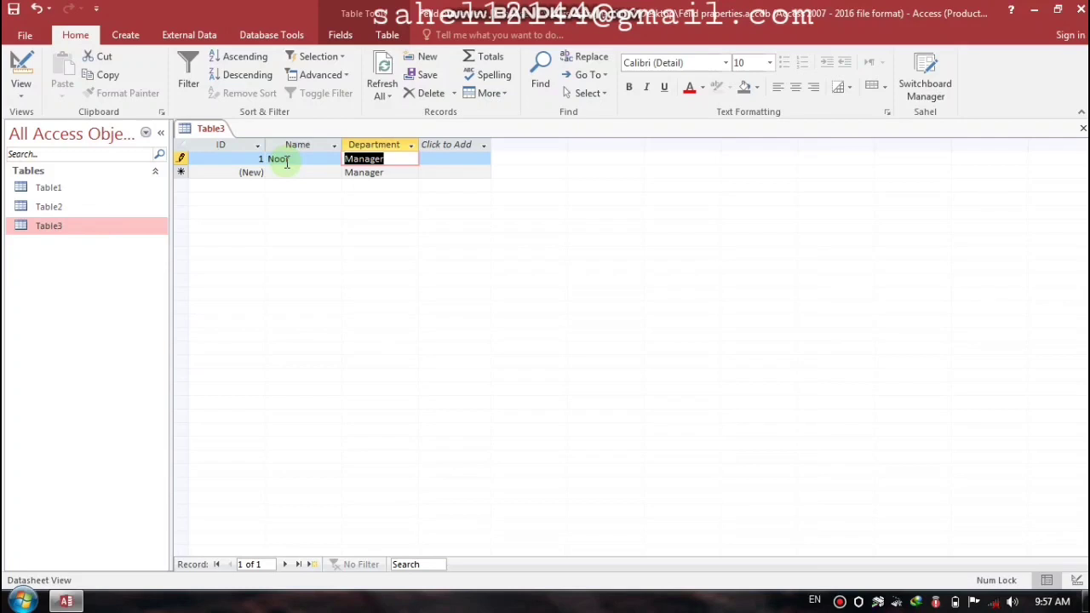
{"action": "key", "text": "Tab"}
{"action": "key", "text": "Tab"}
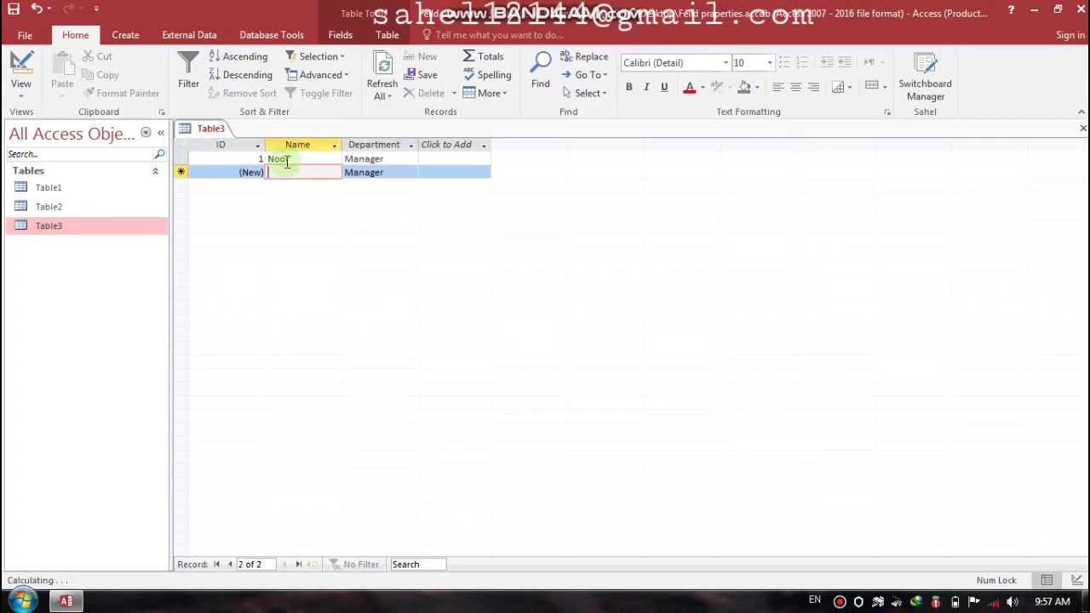
{"action": "type", "text": "Khan"}
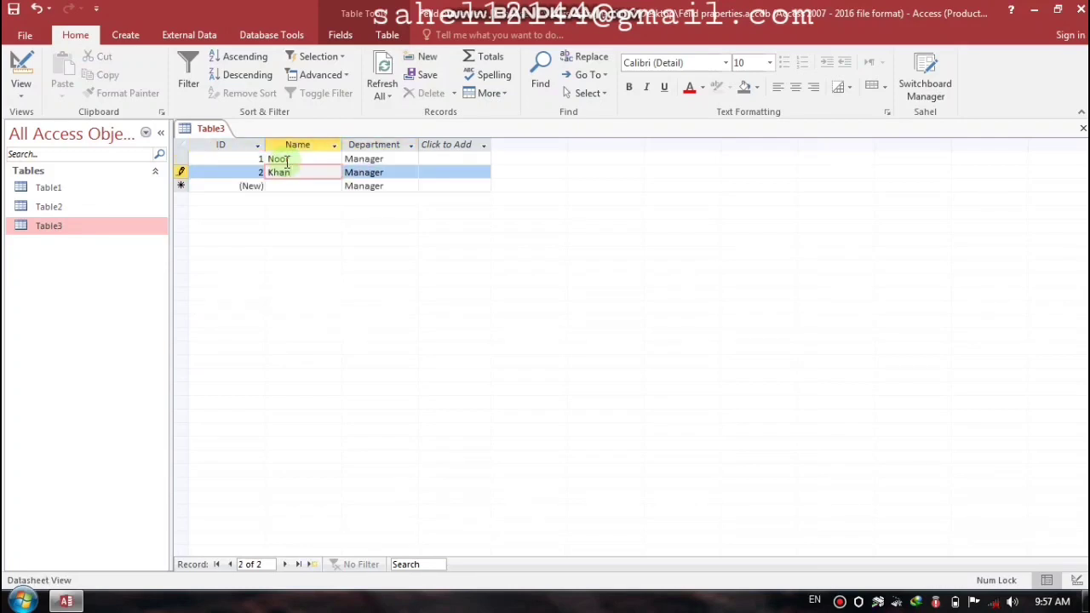
{"action": "key", "text": "Tab"}
{"action": "key", "text": "Tab"}
{"action": "key", "text": "Tab"}
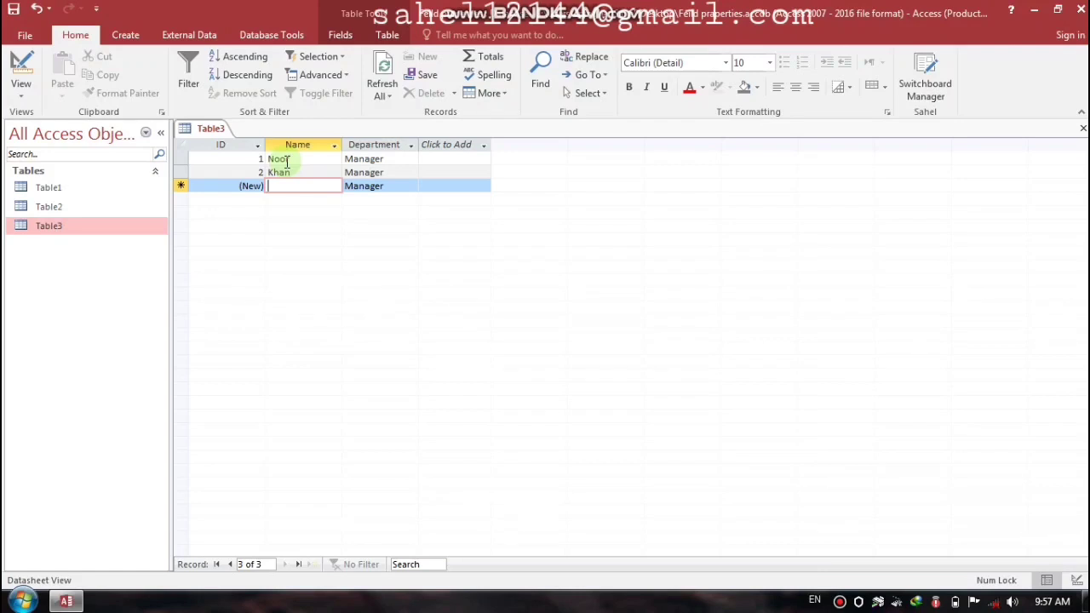
{"action": "type", "text": "Jan"}
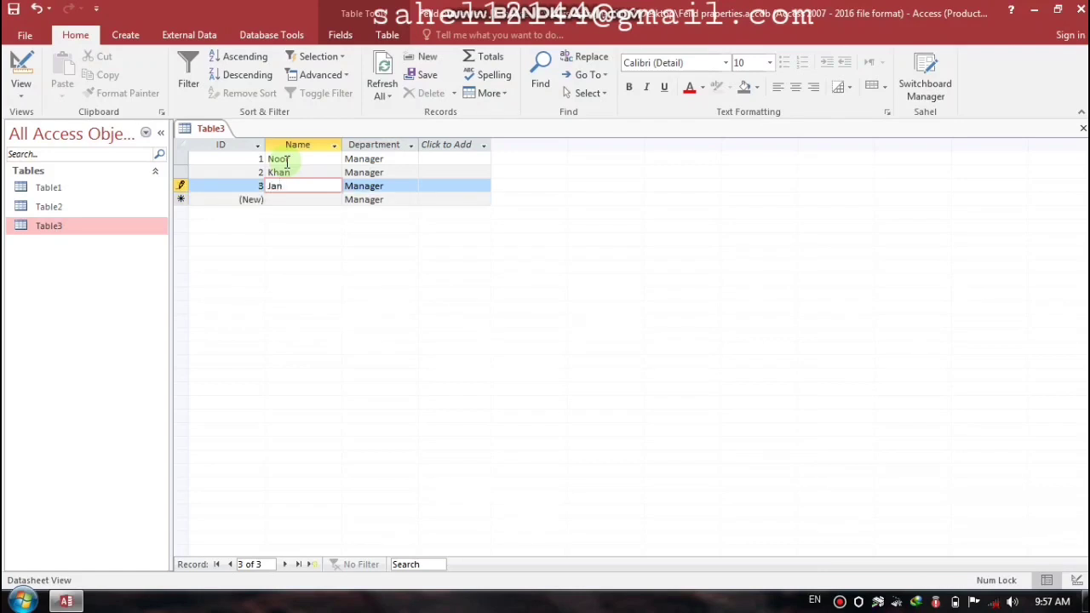
{"action": "key", "text": "Tab"}
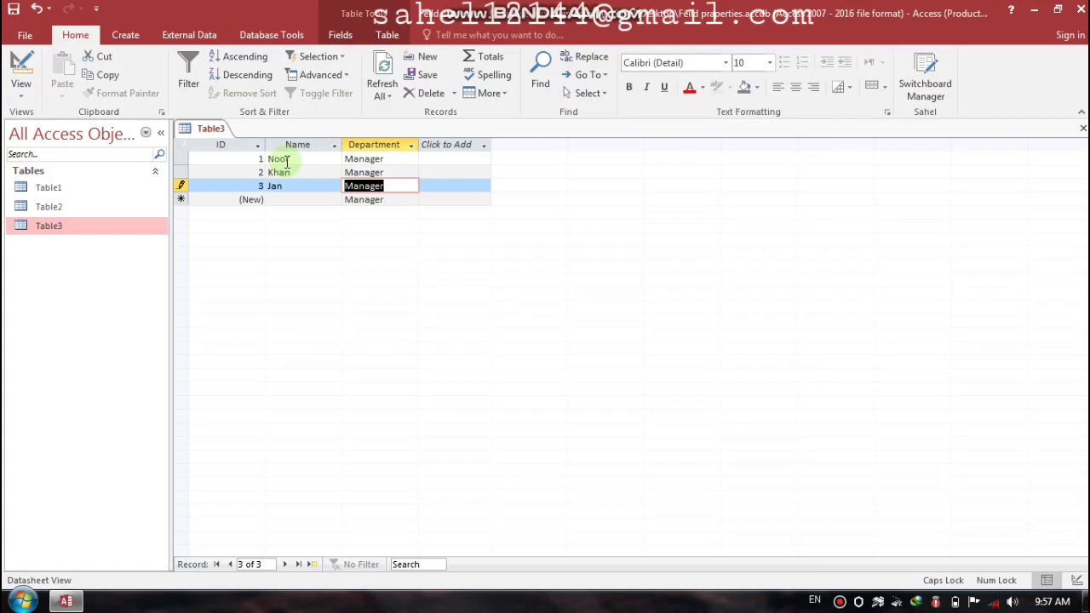
{"action": "type", "text": "Finance"}
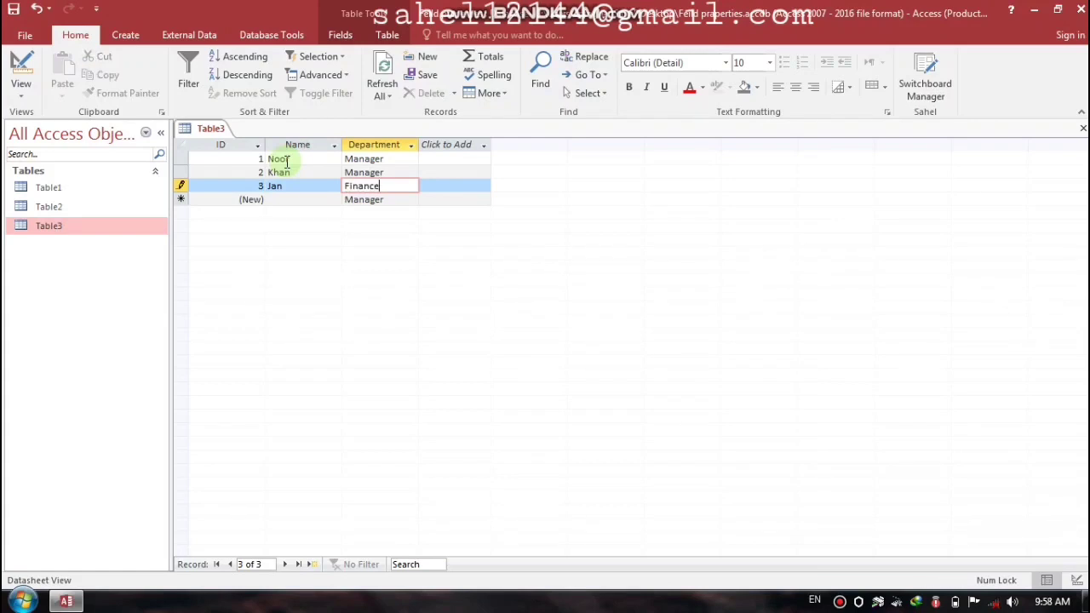
{"action": "key", "text": "Tab"}
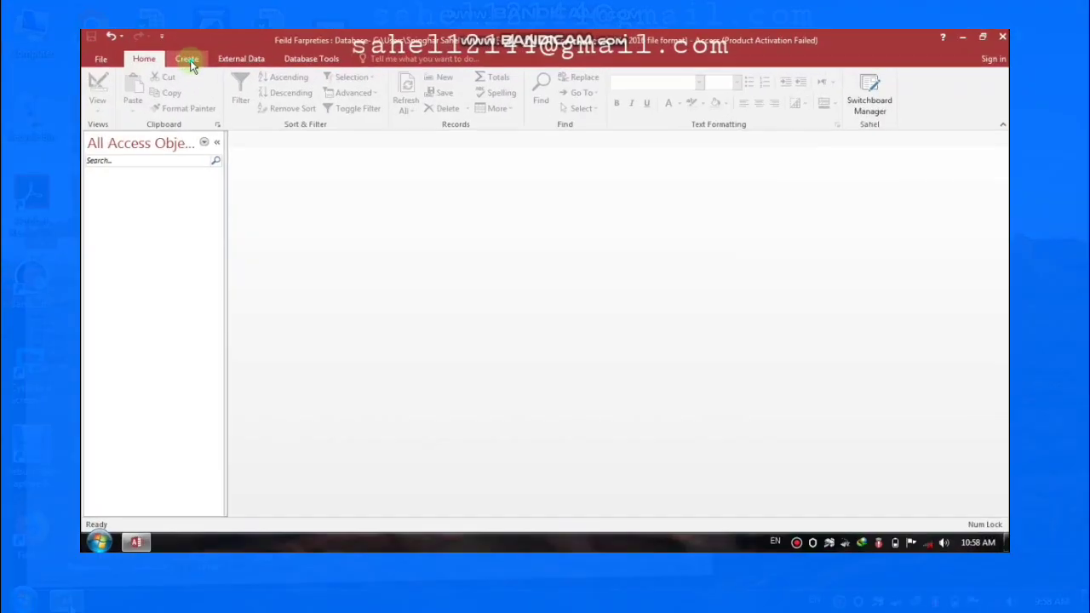
Step: Start a new table design with an ID field of type AutoNumber
{"action": "left_click", "coordinate": [128, 36]}
{"action": "left_click", "coordinate": [122, 73]}
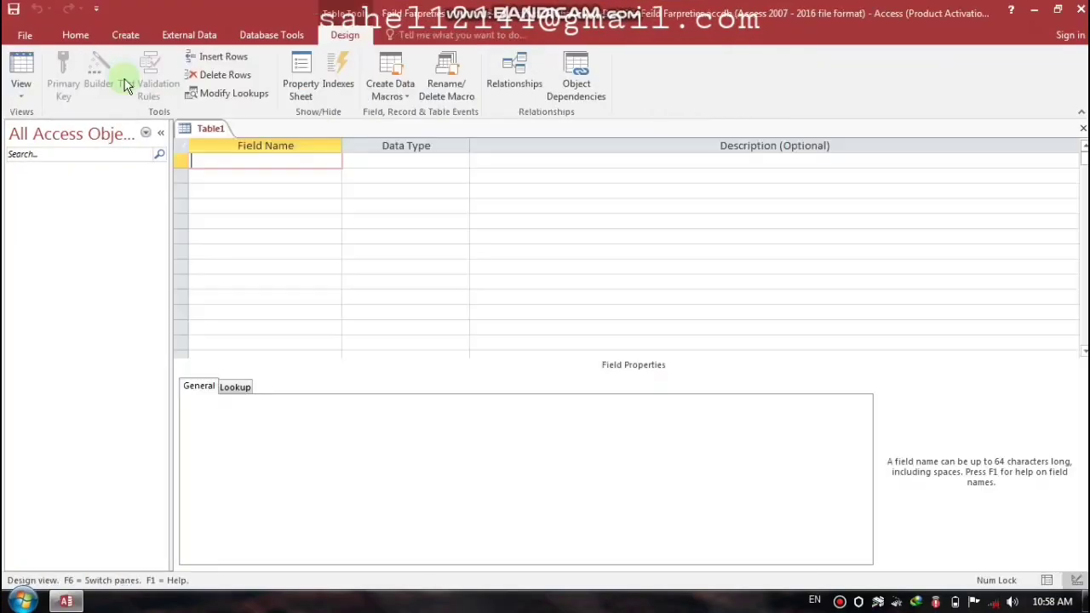
{"action": "key", "text": "Caps_Lock"}
{"action": "type", "text": "ID"}
{"action": "key", "text": "Tab"}
{"action": "type", "text": "A"}
{"action": "key", "text": "Tab"}
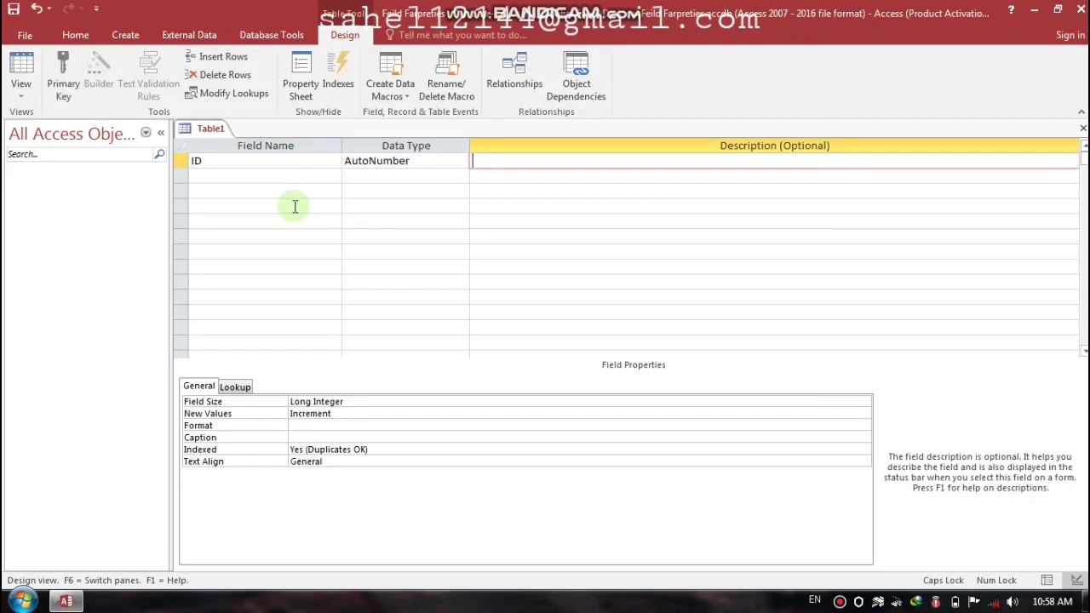
{"action": "key", "text": "Tab"}
Step: Add a Name Short Text field and a Salary field of type Currency
{"action": "type", "text": "N"}
{"action": "key", "text": "Caps_Lock"}
{"action": "type", "text": "ame"}
{"action": "key", "text": "Tab"}
{"action": "key", "text": "Return"}
{"action": "key", "text": "Tab"}
{"action": "key", "text": "Tab"}
{"action": "key", "text": "Caps_Lock"}
{"action": "type", "text": "S"}
{"action": "key", "text": "Caps_Lock"}
{"action": "type", "text": "alary"}
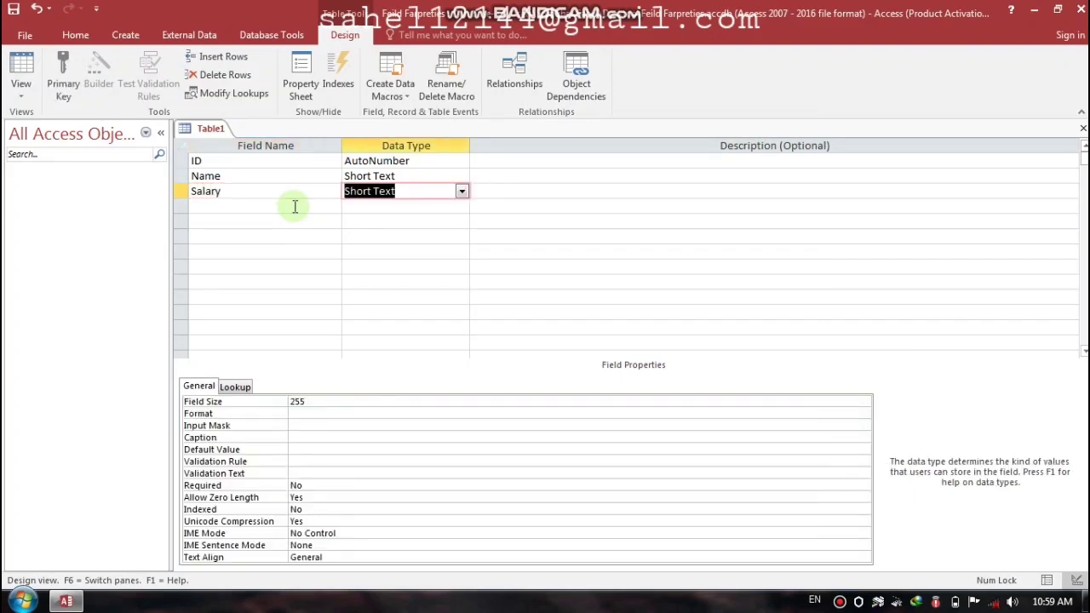
{"action": "type", "text": "cu"}
{"action": "left_click", "coordinate": [295, 206]}
{"action": "key", "text": "Caps_Lock"}
Step: Add a Department Short Text field, correcting the misspelled name
{"action": "type", "text": "D"}
{"action": "key", "text": "Caps_Lock"}
{"action": "type", "text": "pet"}
{"action": "key", "text": "BackSpace"}
{"action": "key", "text": "BackSpace"}
{"action": "key", "text": "BackSpace"}
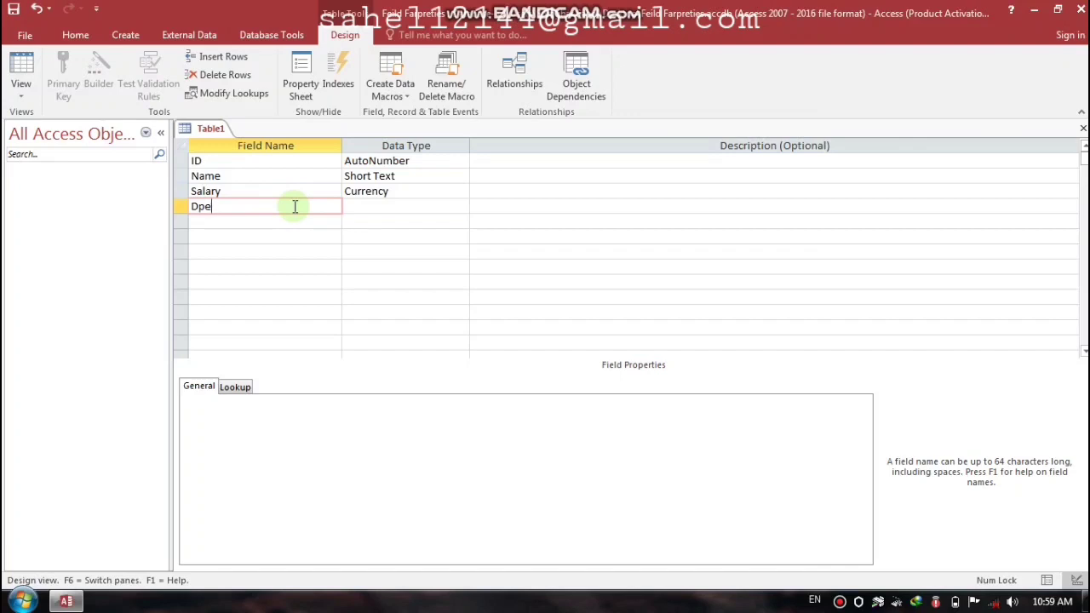
{"action": "type", "text": "epartment"}
{"action": "key", "text": "Tab"}
Step: Make ID the primary key and save the table as Table1
{"action": "key", "text": "shift+Tab"}
{"action": "key", "text": "Up"}
{"action": "key", "text": "Up"}
{"action": "key", "text": "Up"}
{"action": "left_click", "coordinate": [63, 77]}
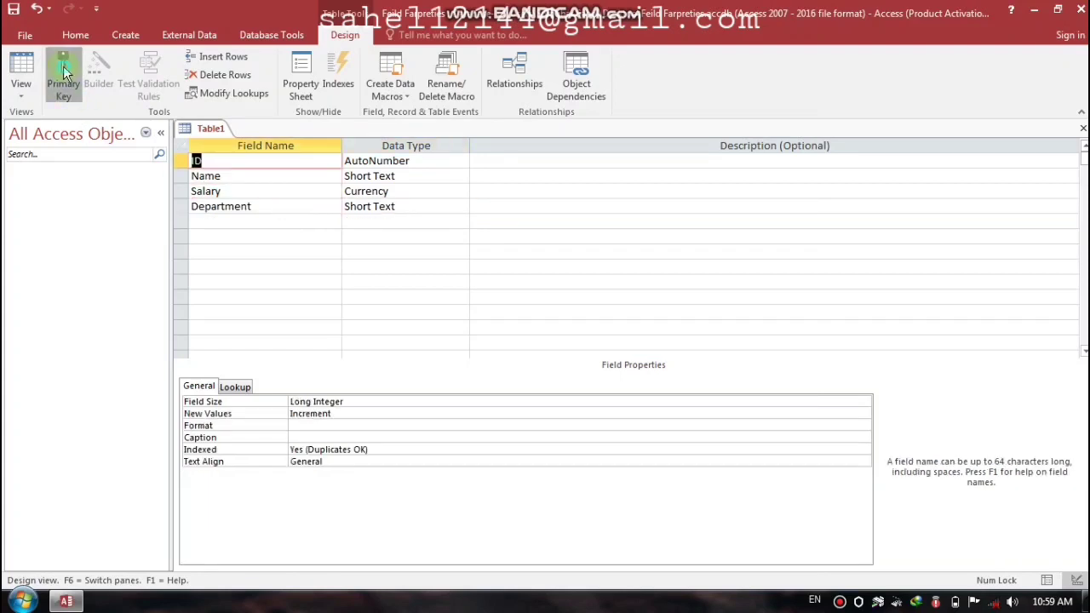
{"action": "key", "text": "ctrl+w"}
{"action": "key", "text": "Return"}
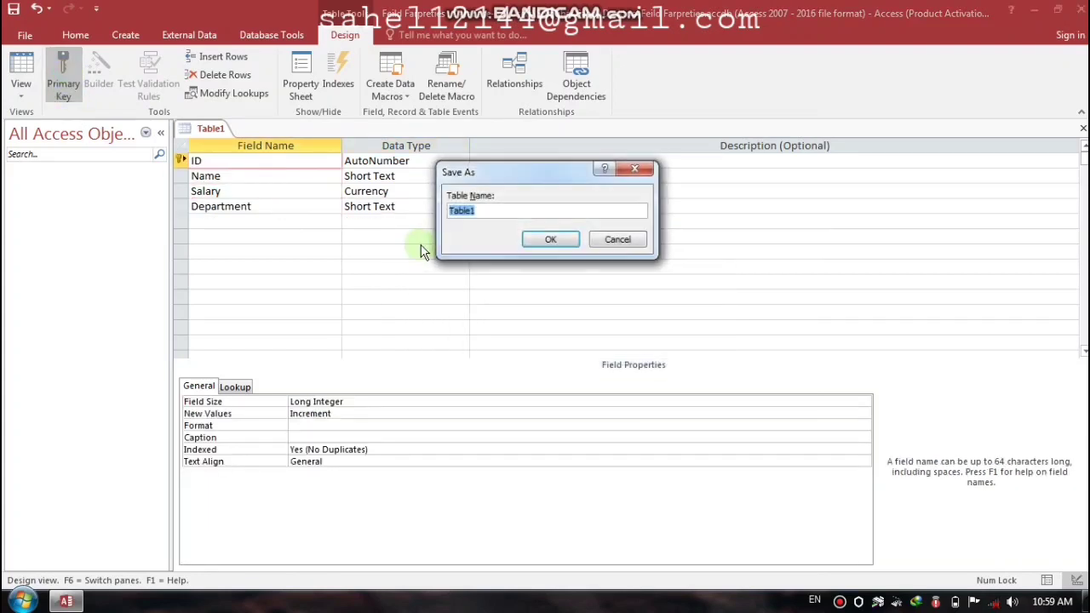
{"action": "left_click", "coordinate": [550, 239]}
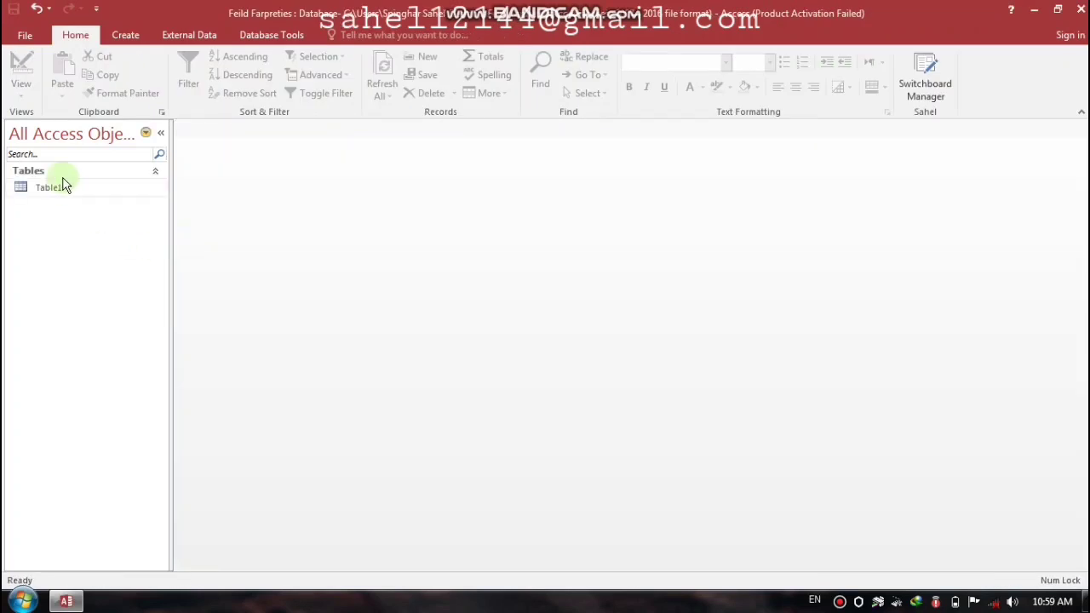
Step: Check the $0.00 Salary default in Table1's datasheet, close it, and bring up Table1's context menu
{"action": "double_click", "coordinate": [65, 193]}
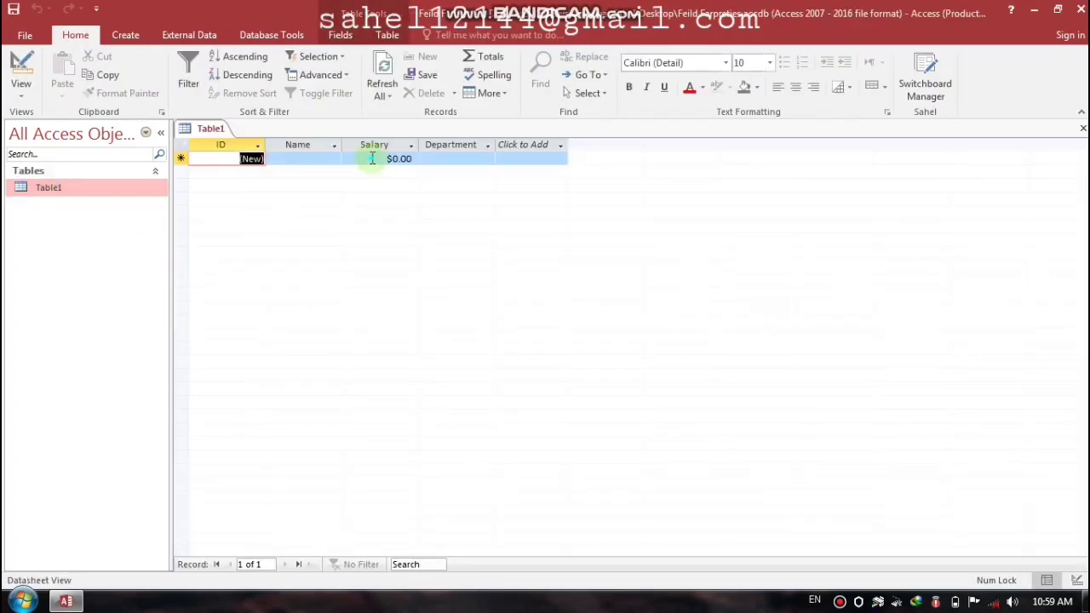
{"action": "left_click", "coordinate": [372, 158]}
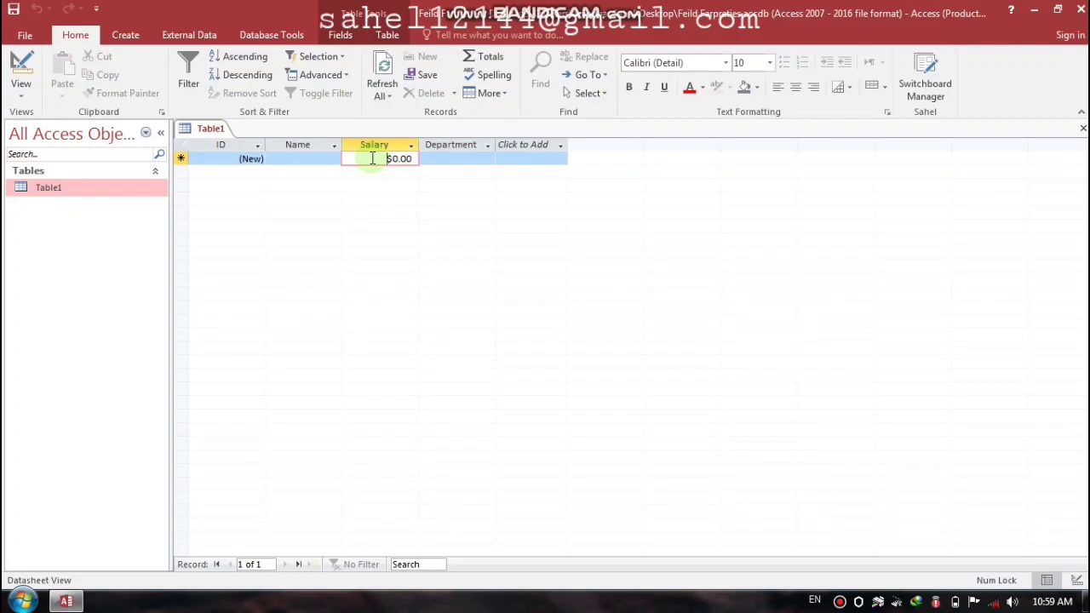
{"action": "left_click", "coordinate": [1081, 128]}
{"action": "right_click", "coordinate": [75, 189]}
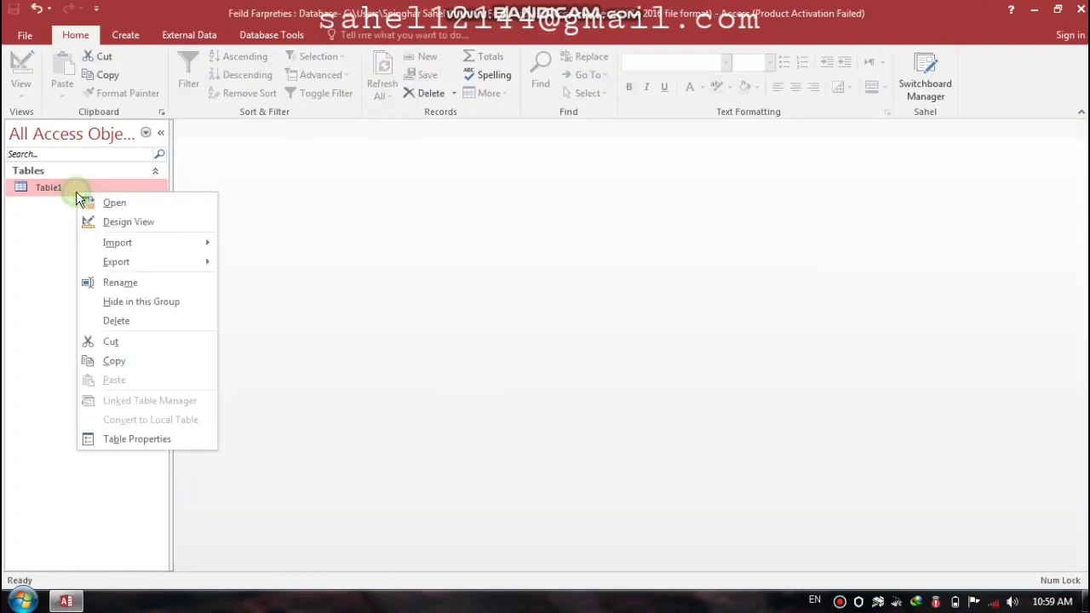
Step: Give Salary validation rule <=2000 with text 'This is not true' and save Table1's design
{"action": "left_click", "coordinate": [126, 225]}
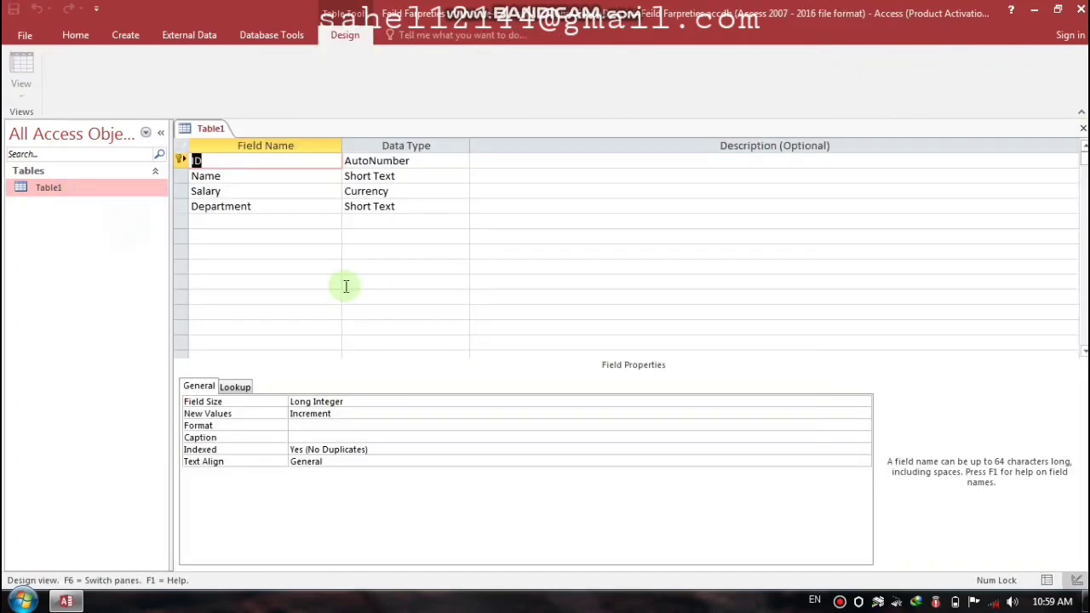
{"action": "left_click", "coordinate": [255, 192]}
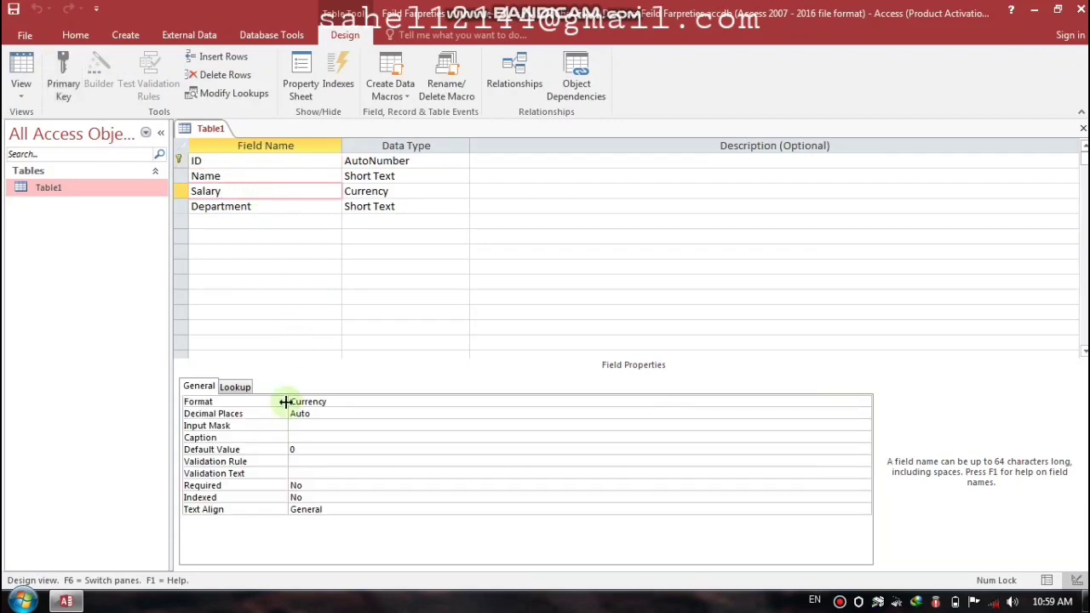
{"action": "left_click", "coordinate": [305, 461]}
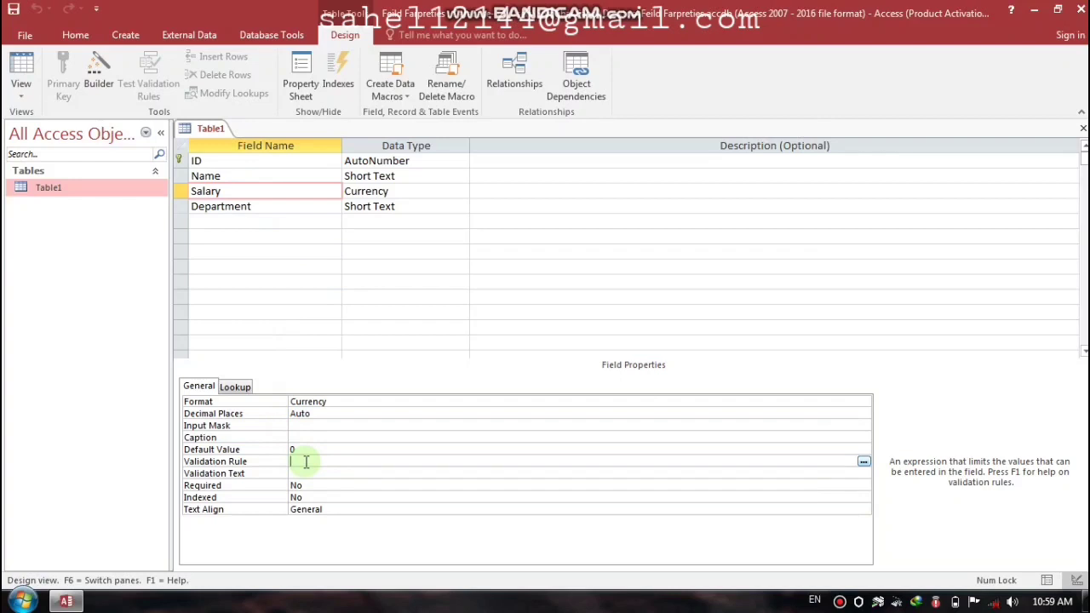
{"action": "type", "text": "<=5000"}
{"action": "key", "text": "Return"}
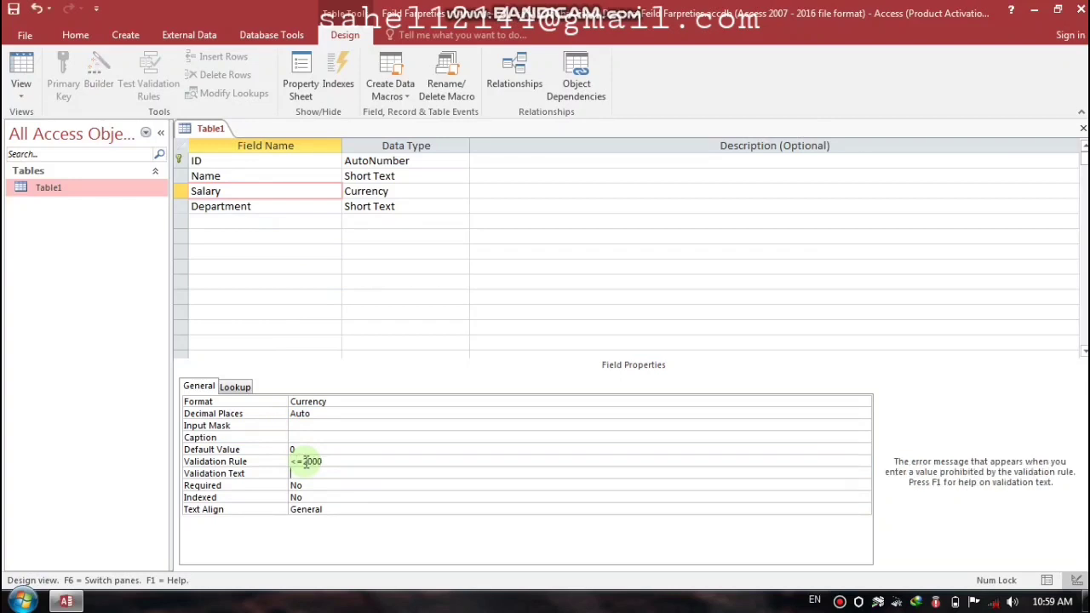
{"action": "type", "text": "Thist"}
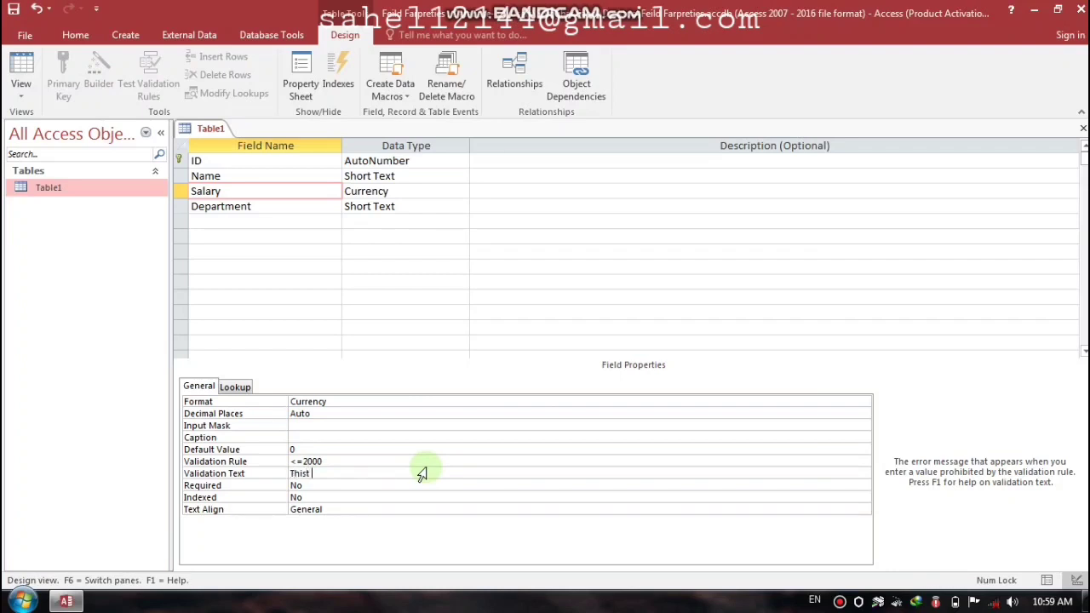
{"action": "key", "text": "BackSpace"}
{"action": "type", "text": "is not true"}
{"action": "key", "text": "Return"}
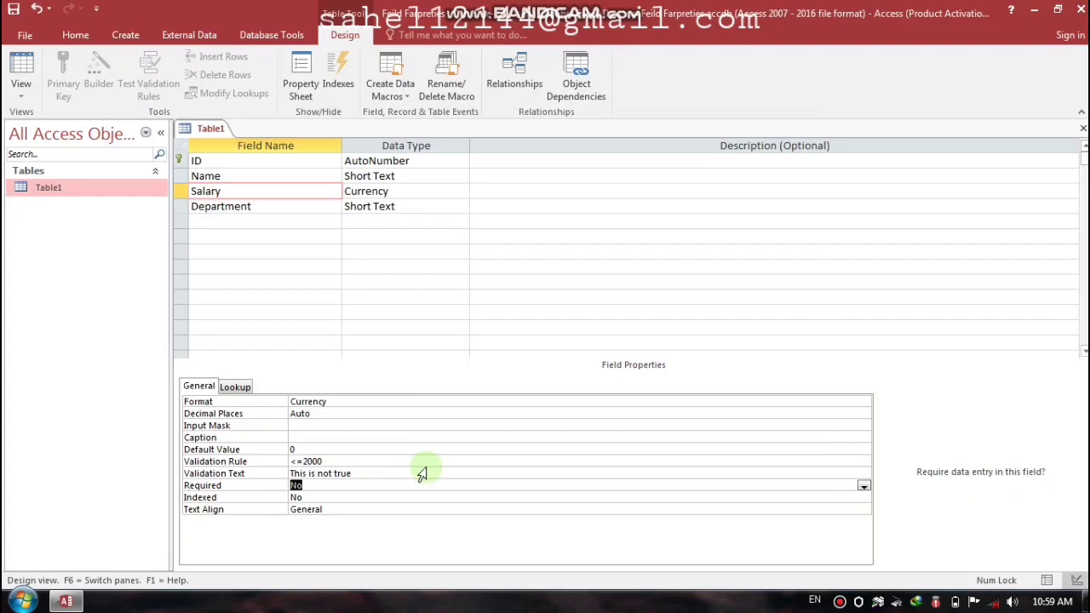
{"action": "key", "text": "ctrl+w"}
{"action": "key", "text": "Return"}
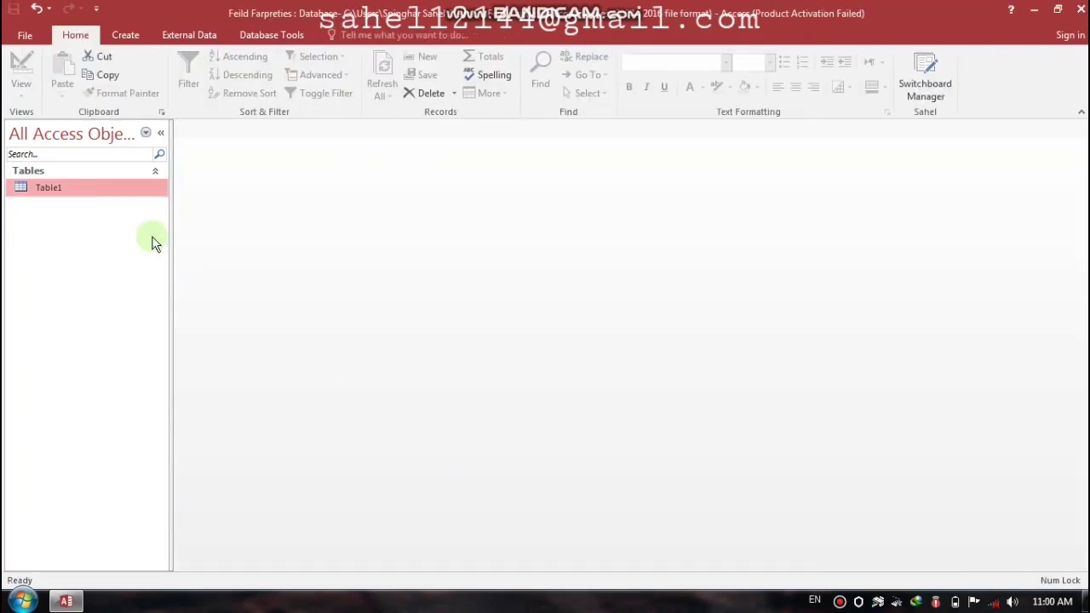
Step: Open Table1's datasheet and enter Noor with salary 1500 in department HRM
{"action": "double_click", "coordinate": [60, 189]}
{"action": "left_click", "coordinate": [287, 159]}
{"action": "type", "text": "Noor"}
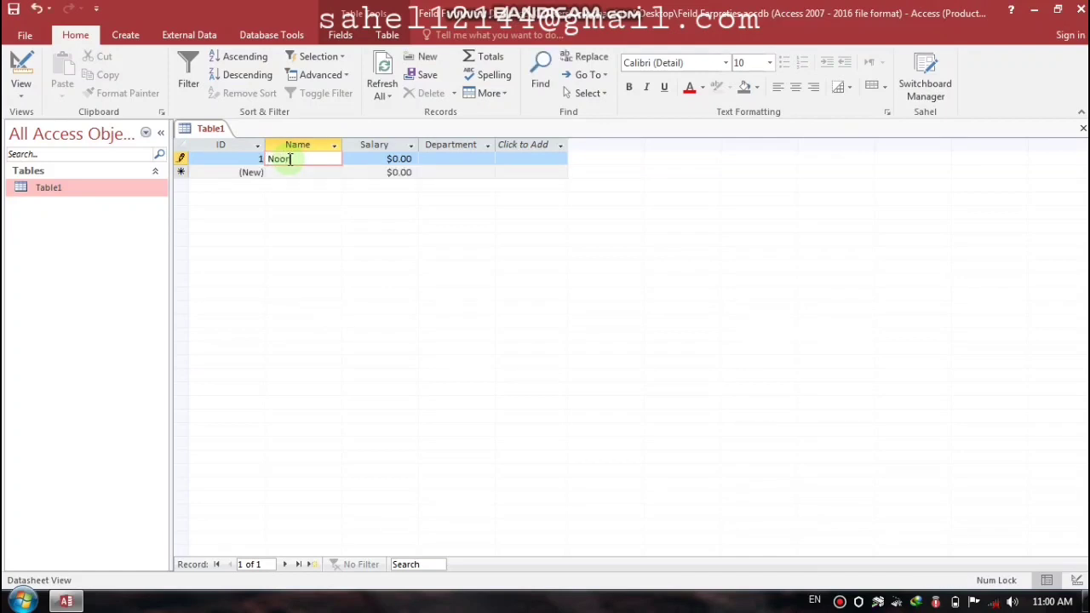
{"action": "key", "text": "Tab"}
{"action": "type", "text": "1500"}
{"action": "key", "text": "Tab"}
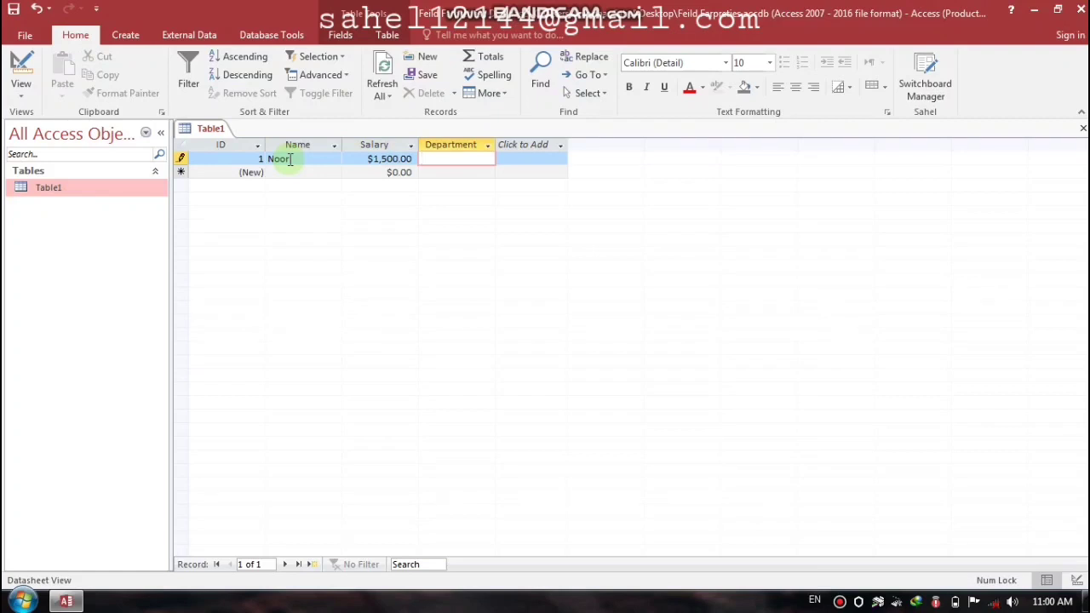
{"action": "key", "text": "Caps_Lock"}
{"action": "type", "text": "HRM"}
{"action": "key", "text": "Tab"}
Step: Enter the second record: Gul, salary 1900, department Finance
{"action": "key", "text": "Tab"}
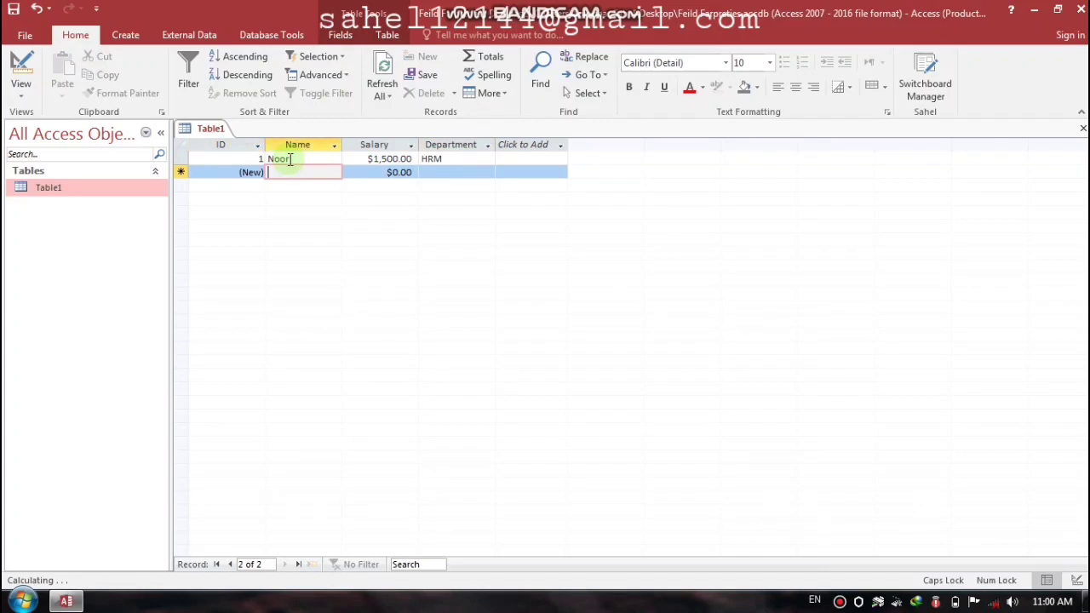
{"action": "key", "text": "Caps_Lock"}
{"action": "key", "text": "Caps_Lock"}
{"action": "type", "text": "G"}
{"action": "key", "text": "Caps_Lock"}
{"action": "type", "text": "ul"}
{"action": "key", "text": "Tab"}
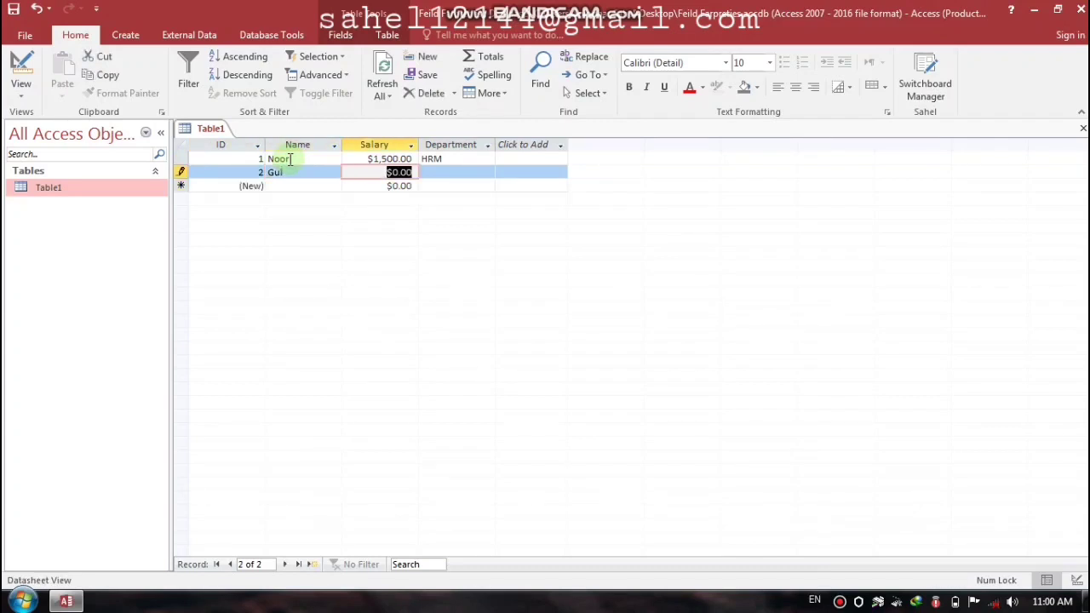
{"action": "type", "text": "190"}
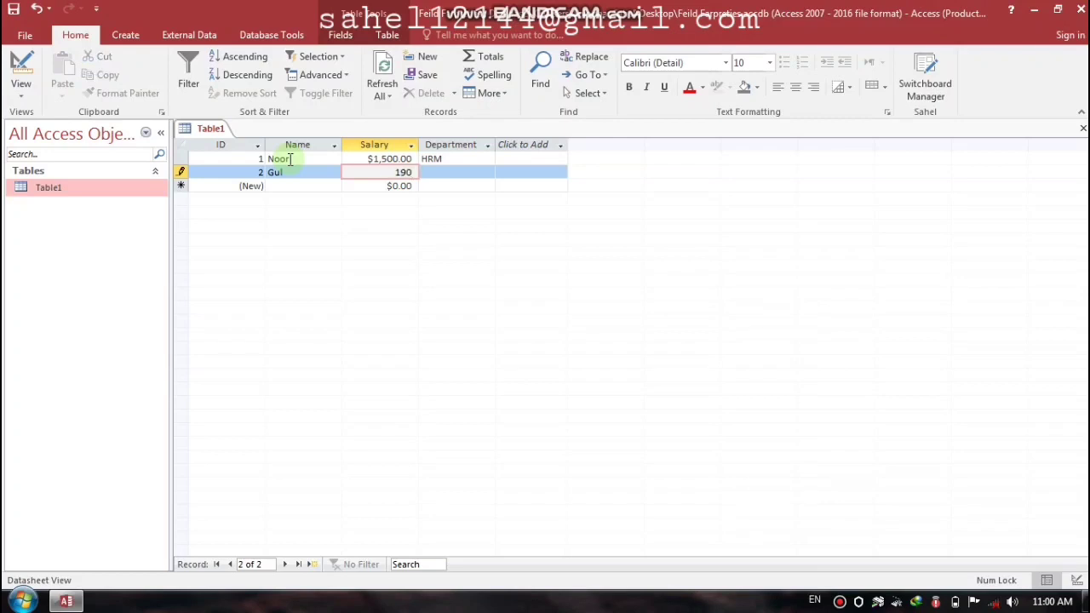
{"action": "type", "text": "0"}
{"action": "key", "text": "Tab"}
{"action": "key", "text": "Caps_Lock"}
{"action": "type", "text": "F"}
{"action": "key", "text": "Caps_Lock"}
{"action": "type", "text": "inance"}
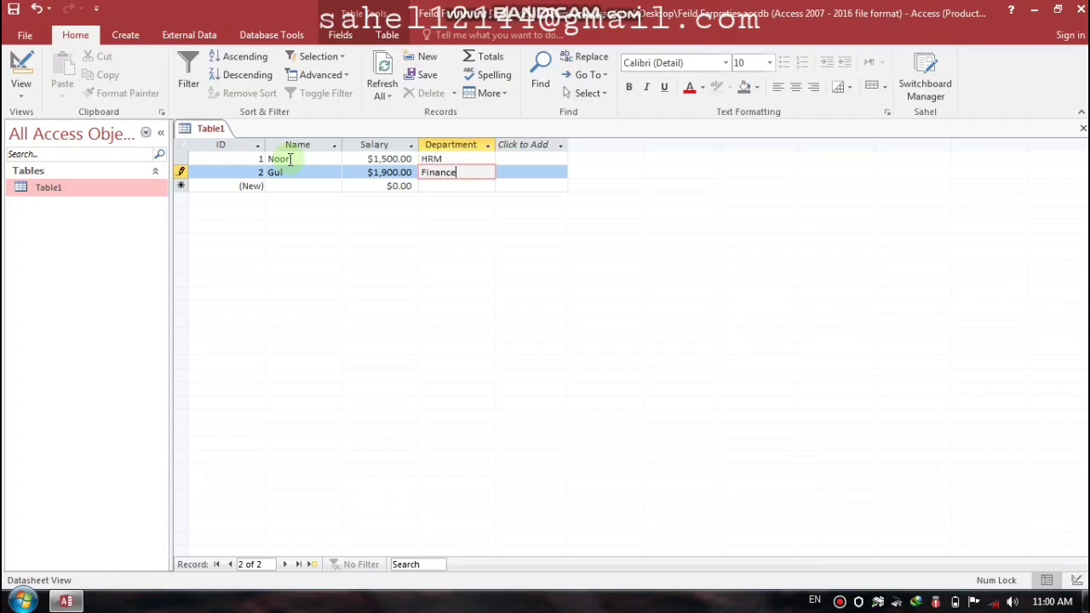
{"action": "key", "text": "Tab"}
Step: Enter the third record: Khan, salary 2000, department Finance
{"action": "key", "text": "Tab"}
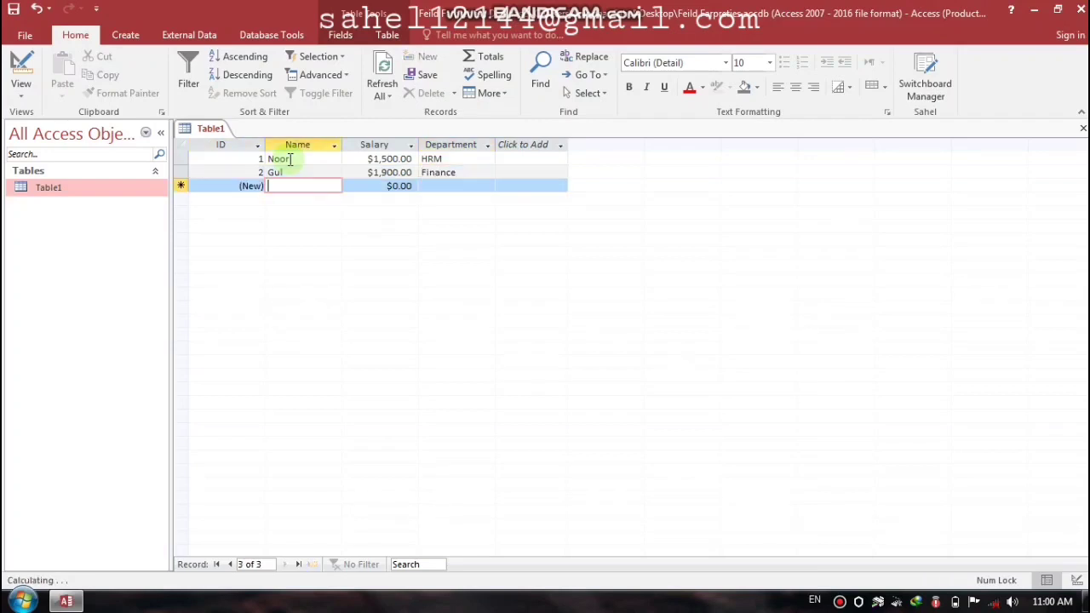
{"action": "key", "text": "Caps_Lock"}
{"action": "type", "text": "K"}
{"action": "key", "text": "Caps_Lock"}
{"action": "type", "text": "han"}
{"action": "key", "text": "Tab"}
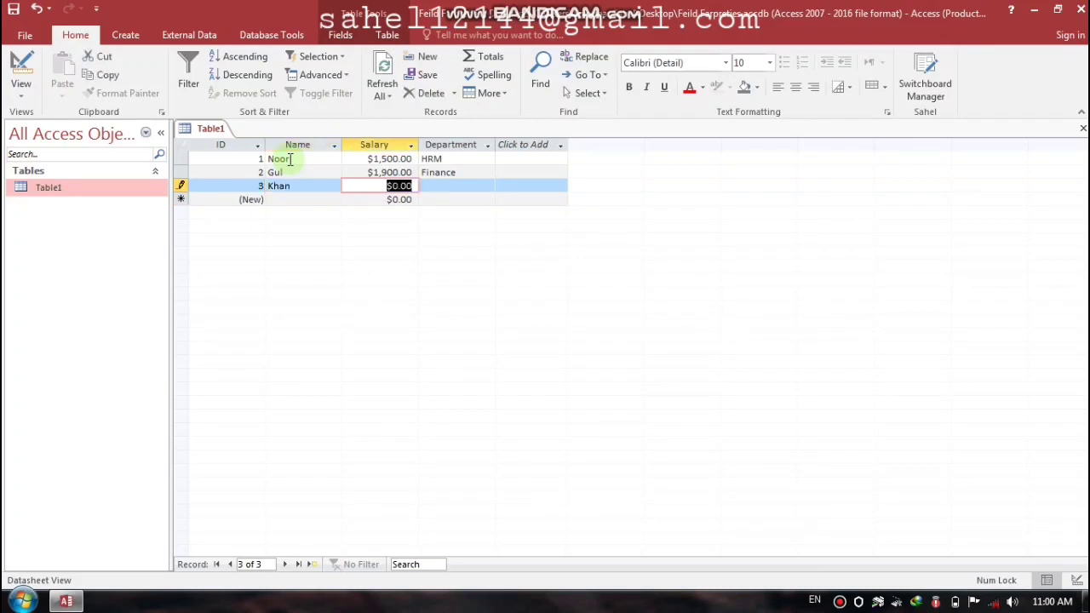
{"action": "type", "text": "2000"}
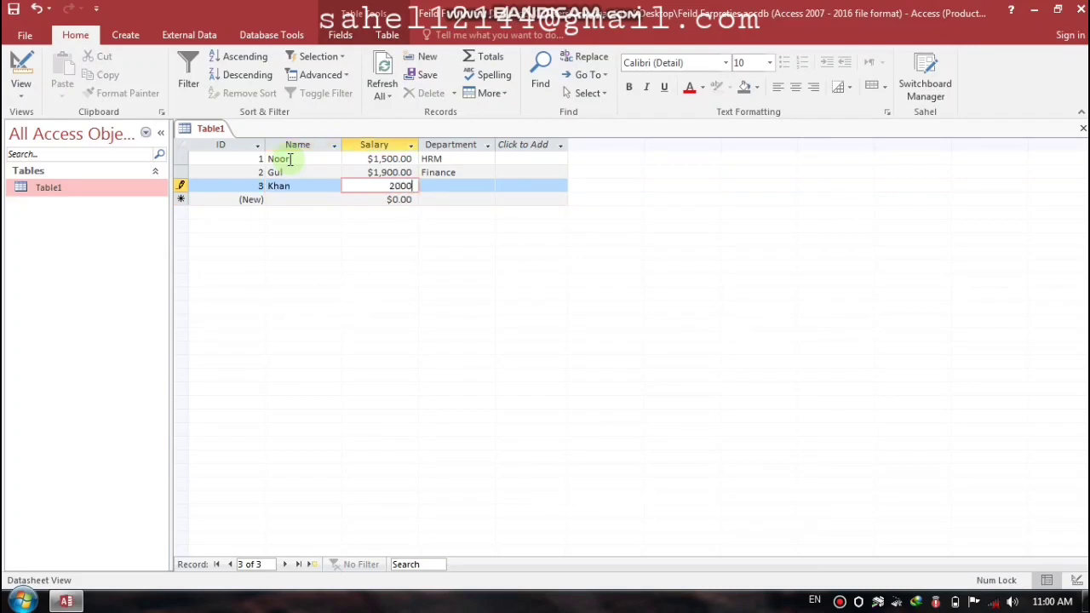
{"action": "key", "text": "Tab"}
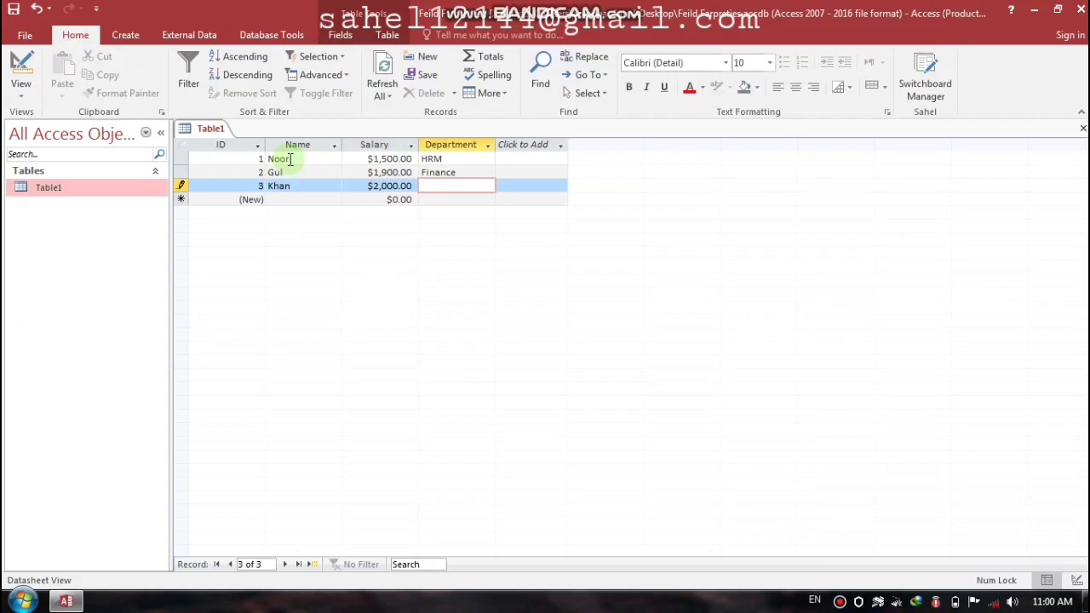
{"action": "key", "text": "Caps_Lock"}
{"action": "type", "text": "F"}
{"action": "key", "text": "Caps_Lock"}
{"action": "type", "text": "inance"}
{"action": "key", "text": "Tab"}
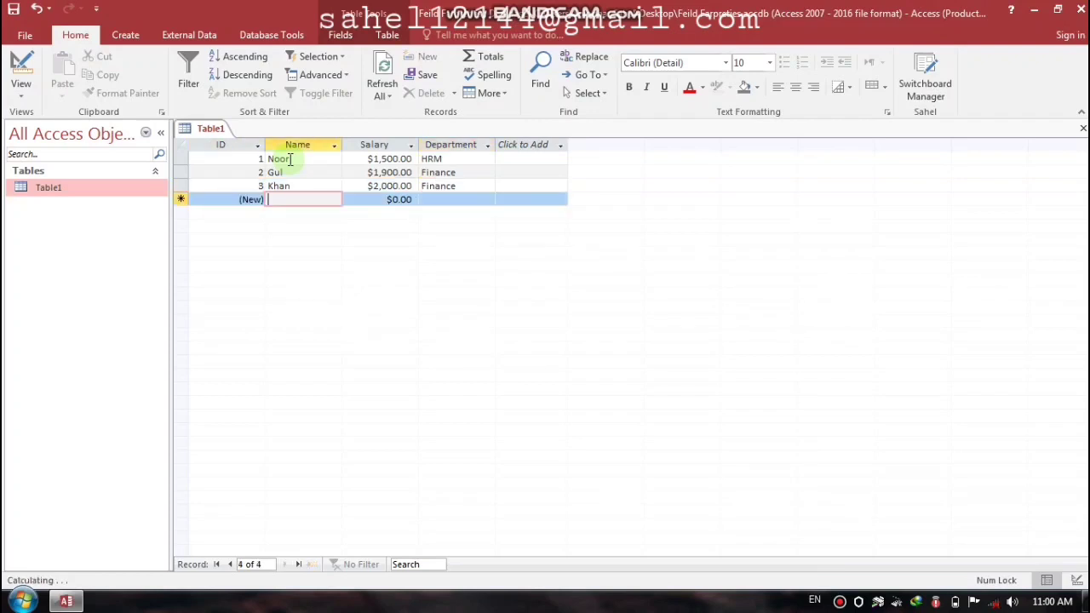
Step: Enter Tahir with salary 3000 to trigger the 'This is not true' warning
{"action": "key", "text": "Caps_Lock"}
{"action": "type", "text": "T"}
{"action": "key", "text": "Caps_Lock"}
{"action": "type", "text": "ahir"}
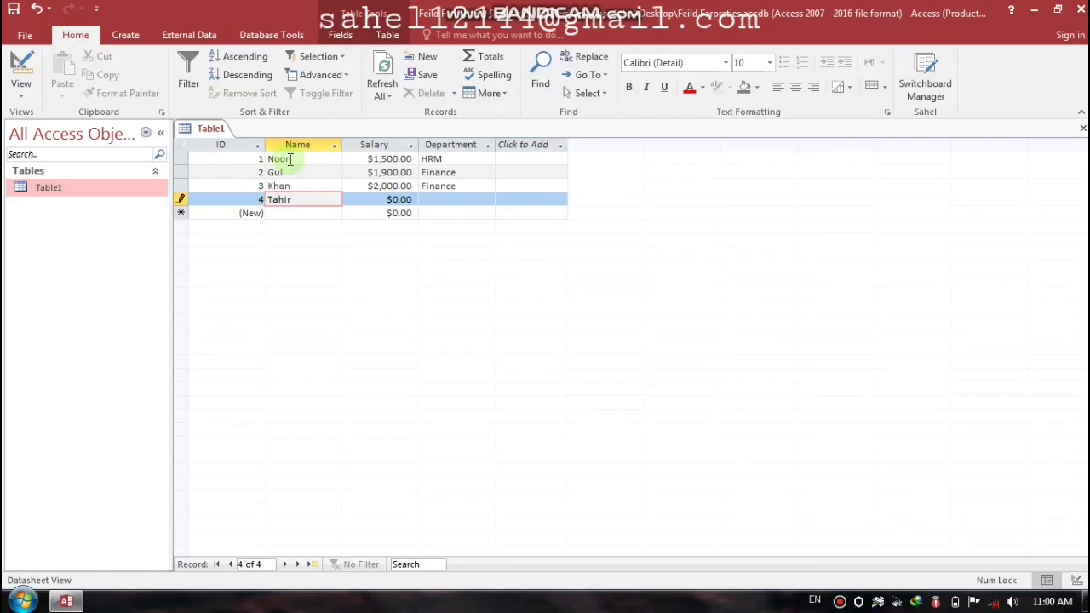
{"action": "key", "text": "Tab"}
{"action": "type", "text": "3000"}
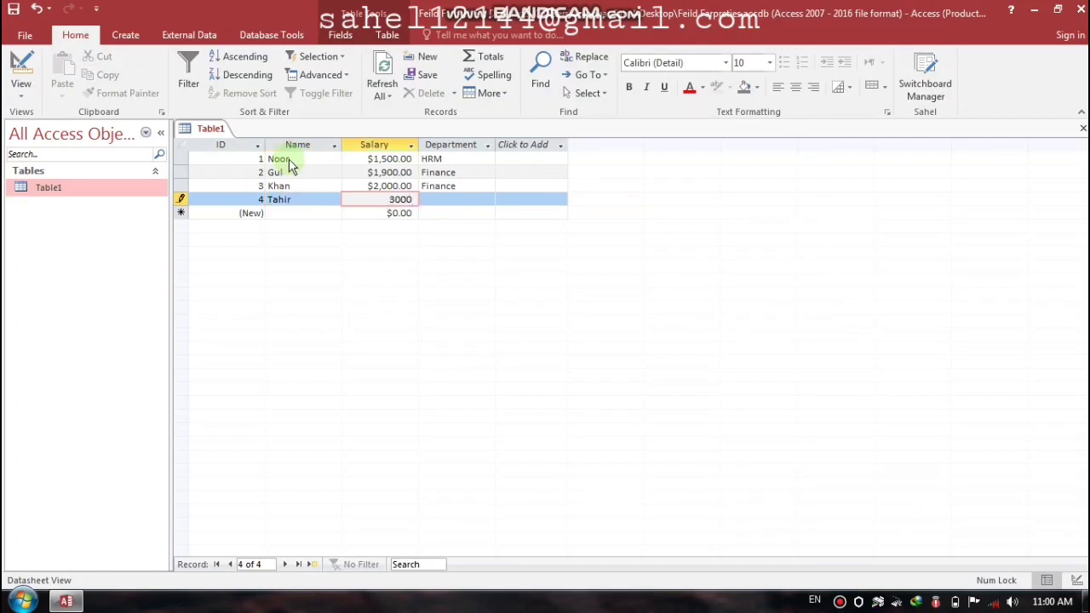
{"action": "key", "text": "Tab"}
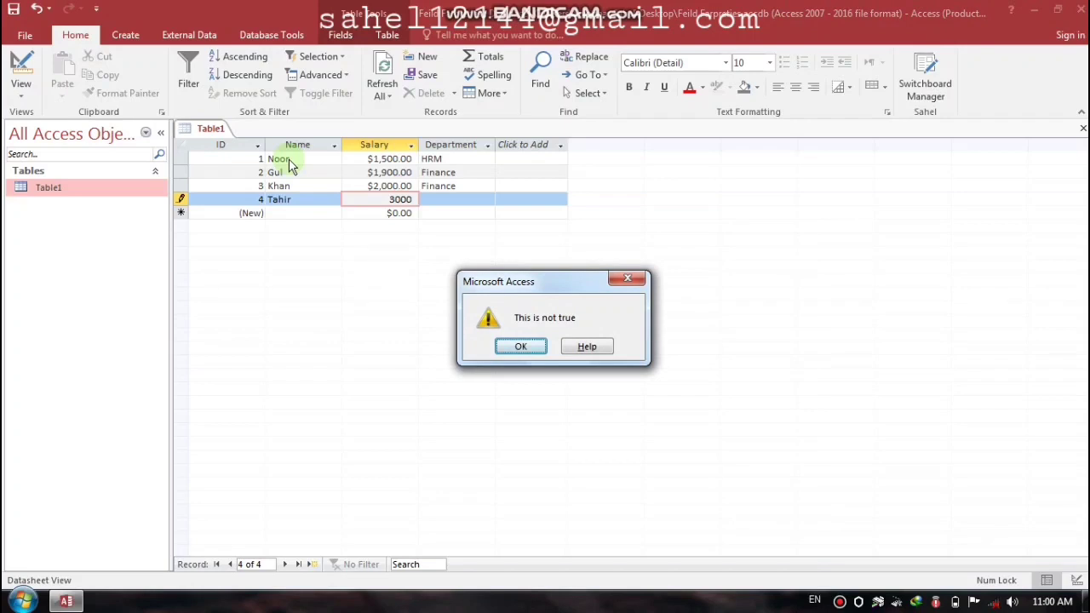
Step: After the validation warning, change the fourth record to salary 1600 and department HRM, then close Table1
{"action": "left_click_drag", "start_coordinate": [545, 281], "coordinate": [690, 246]}
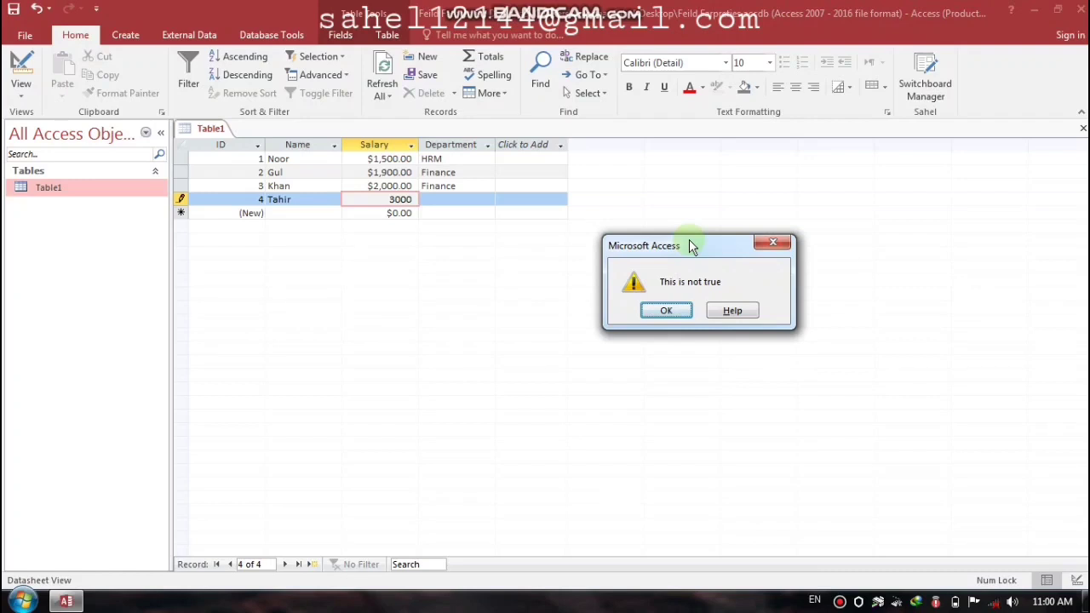
{"action": "left_click", "coordinate": [668, 310]}
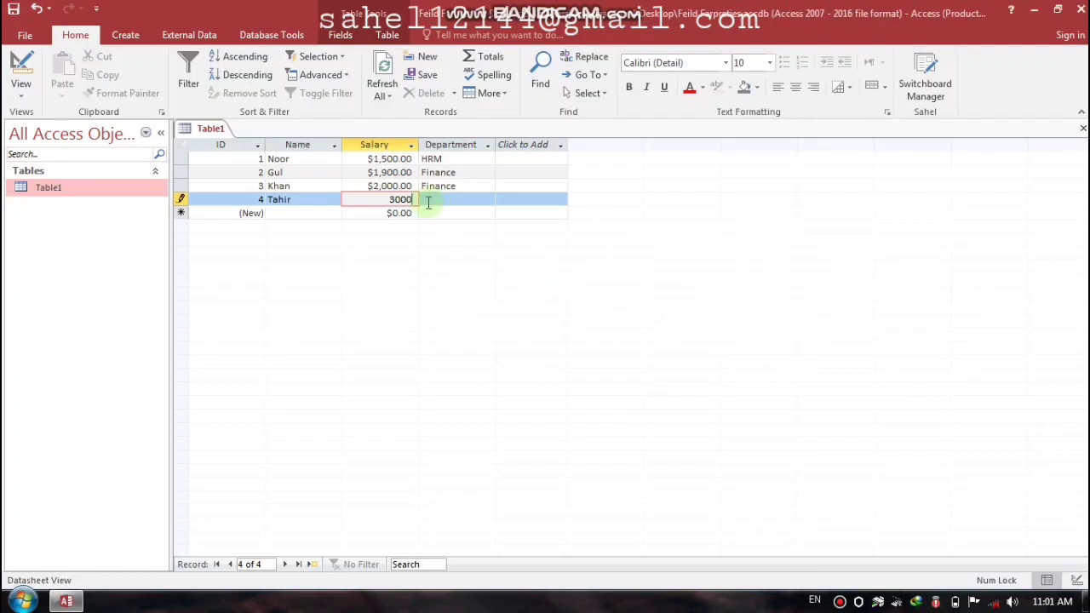
{"action": "key", "text": "BackSpace"}
{"action": "key", "text": "BackSpace"}
{"action": "key", "text": "BackSpace"}
{"action": "key", "text": "BackSpace"}
{"action": "type", "text": "1"}
{"action": "type", "text": "600"}
{"action": "key", "text": "Tab"}
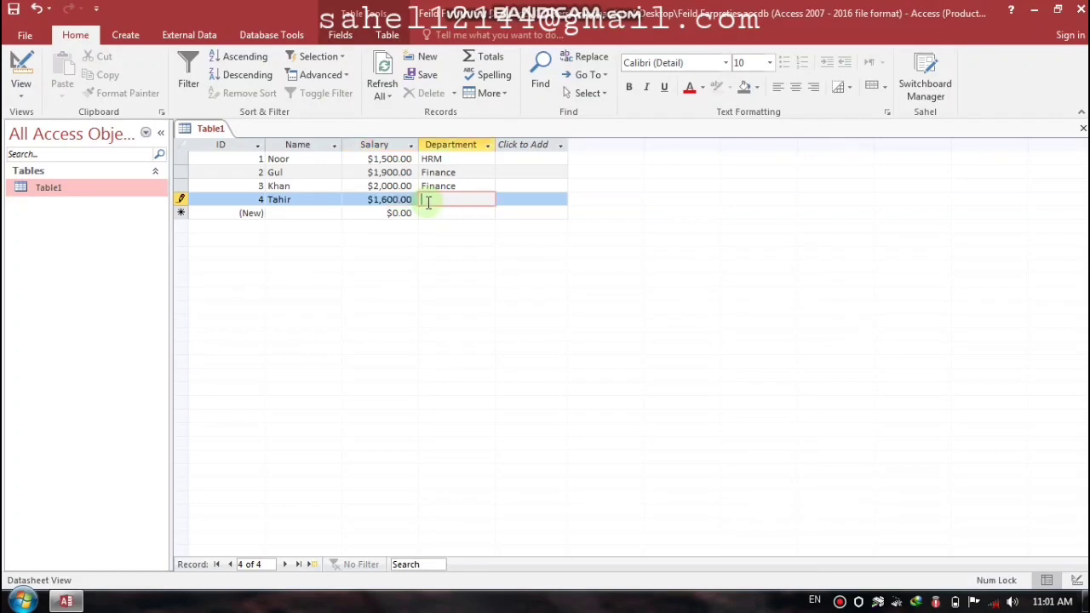
{"action": "key", "text": "Caps_Lock"}
{"action": "type", "text": "HRM"}
{"action": "key", "text": "Tab"}
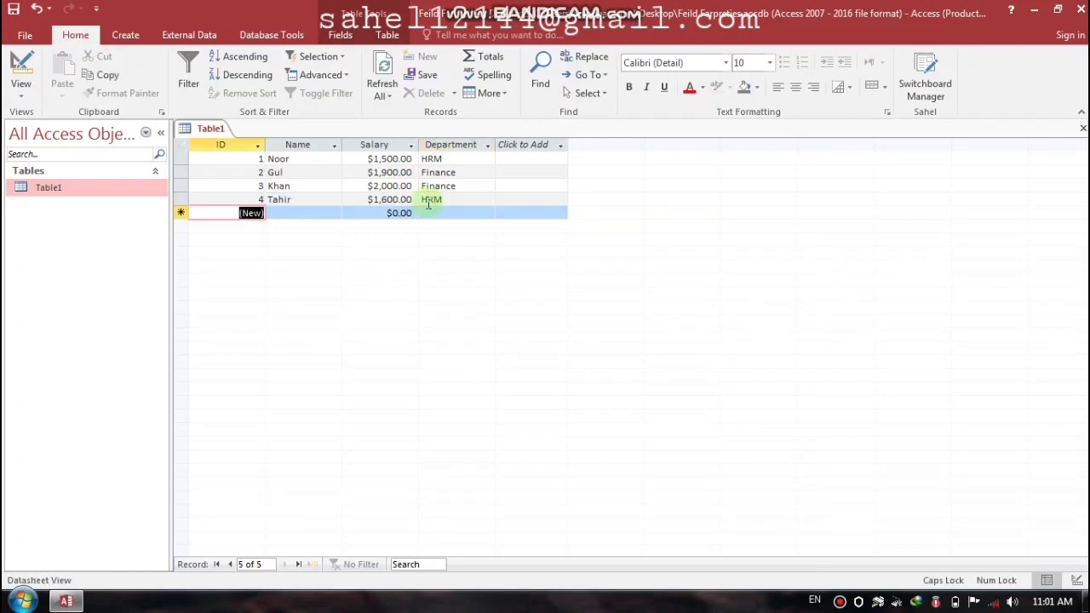
{"action": "left_click", "coordinate": [1081, 132]}
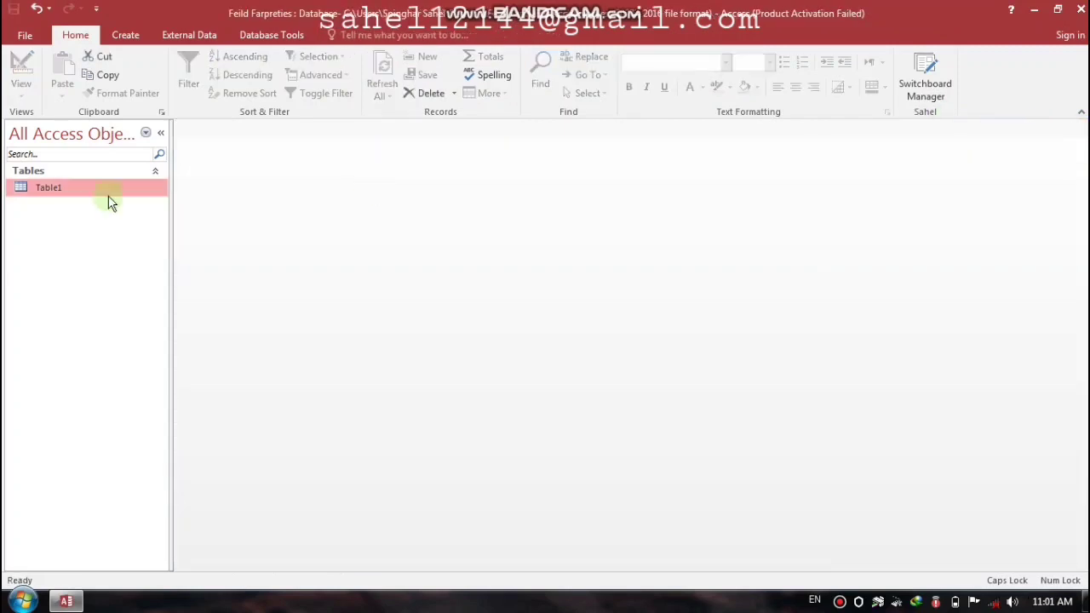
{"action": "right_click", "coordinate": [71, 194]}
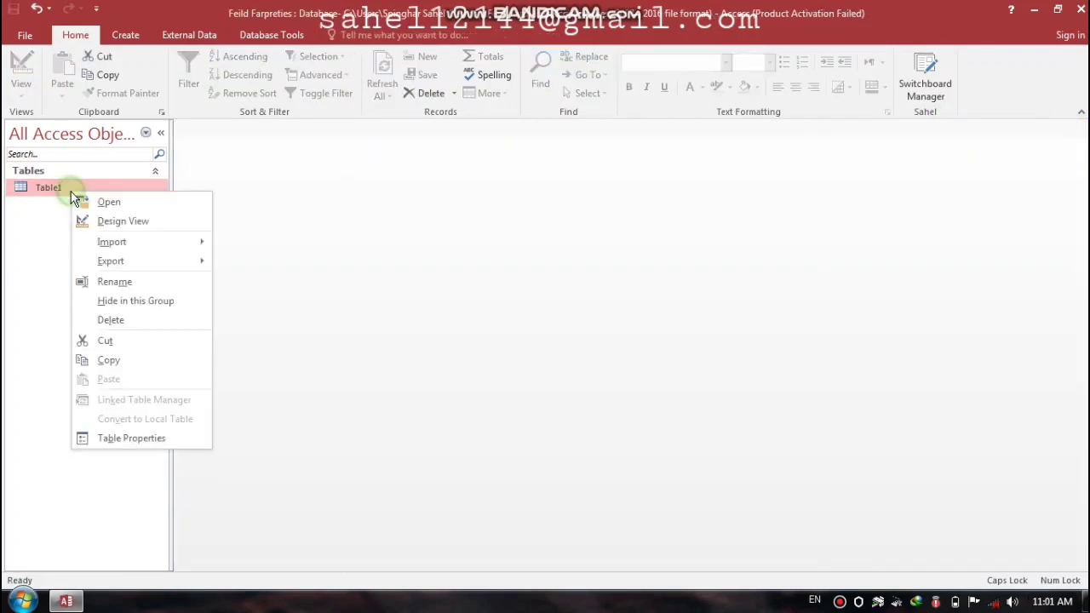
{"action": "left_click", "coordinate": [110, 223]}
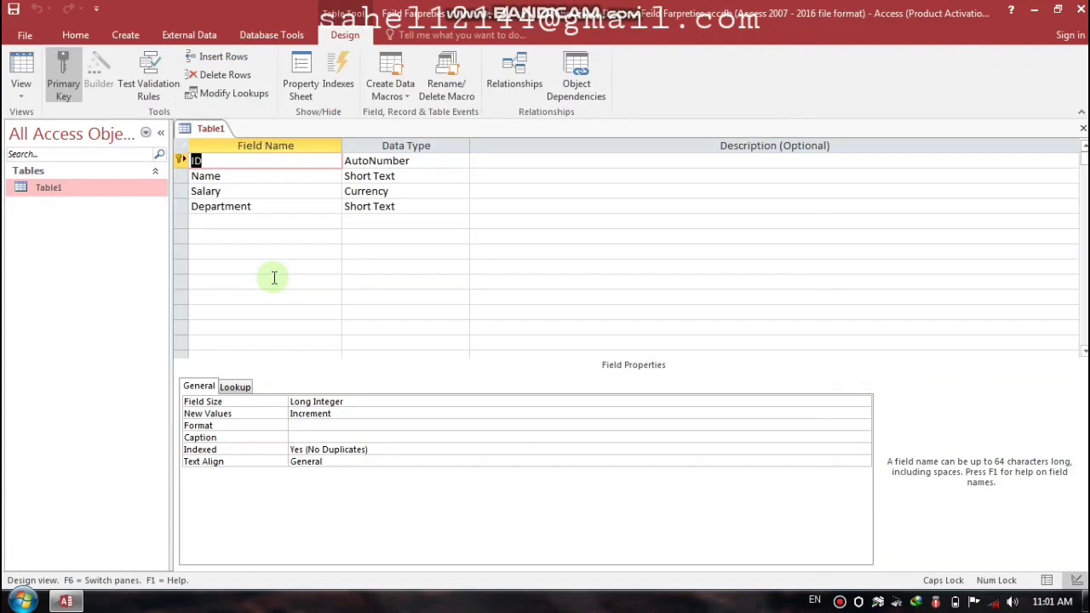
{"action": "left_click", "coordinate": [257, 179]}
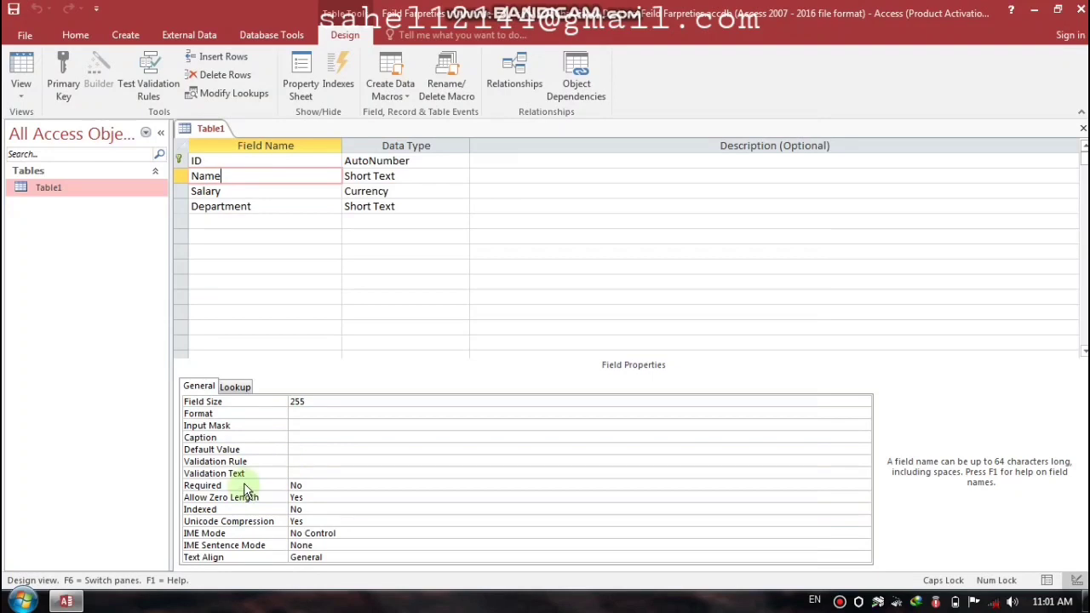
{"action": "left_click", "coordinate": [299, 497]}
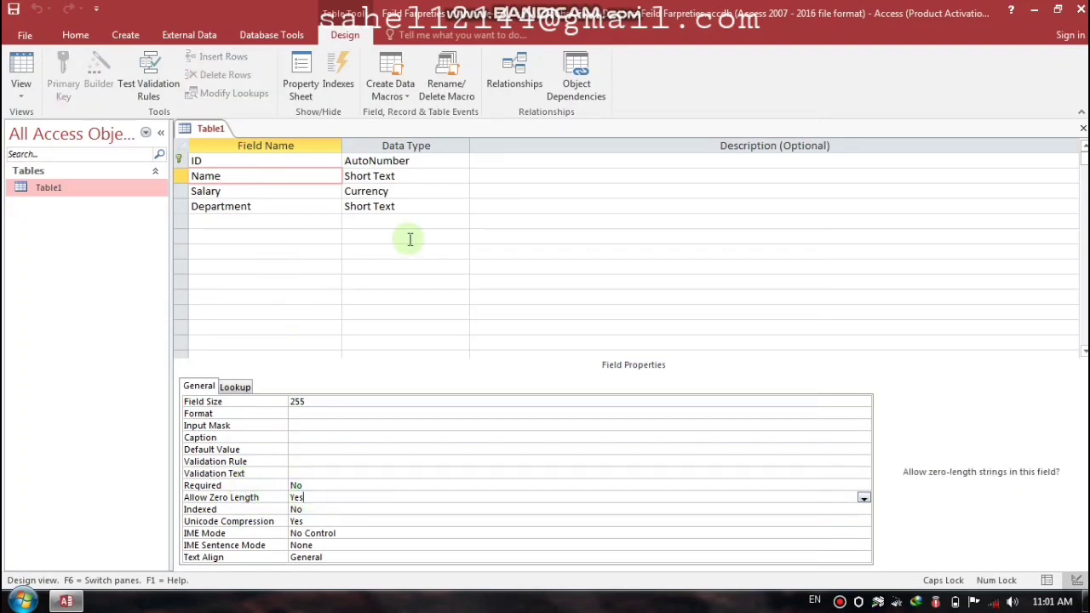
{"action": "left_click", "coordinate": [1082, 127]}
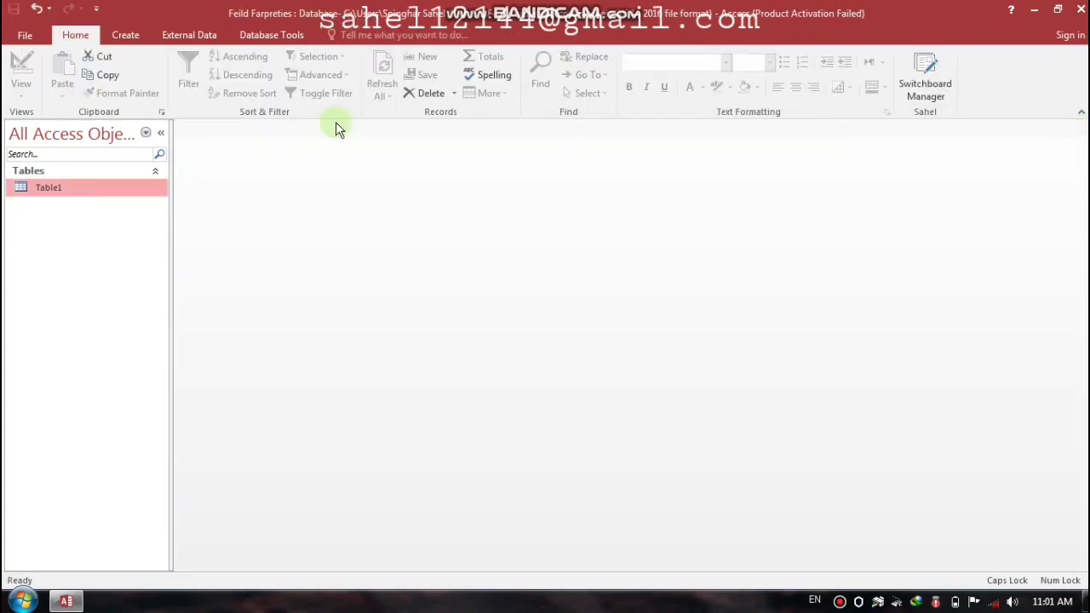
{"action": "left_click", "coordinate": [123, 35]}
Step: Start a new table design with an ID AutoNumber field and a Name field
{"action": "left_click", "coordinate": [124, 78]}
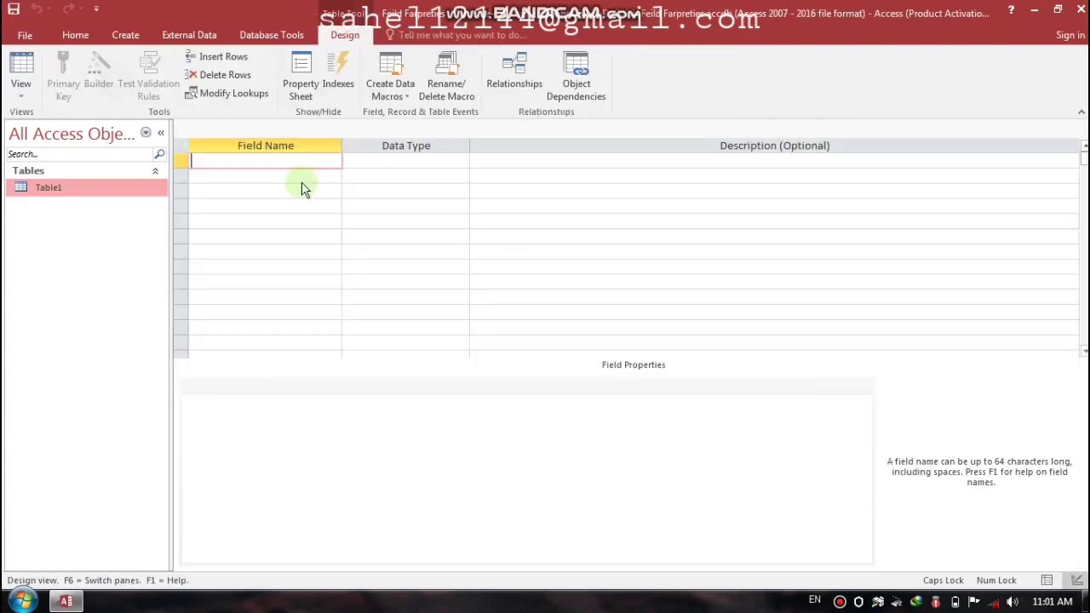
{"action": "key", "text": "Caps_Lock"}
{"action": "type", "text": "a"}
{"action": "key", "text": "BackSpace"}
{"action": "key", "text": "Caps_Lock"}
{"action": "type", "text": "ID"}
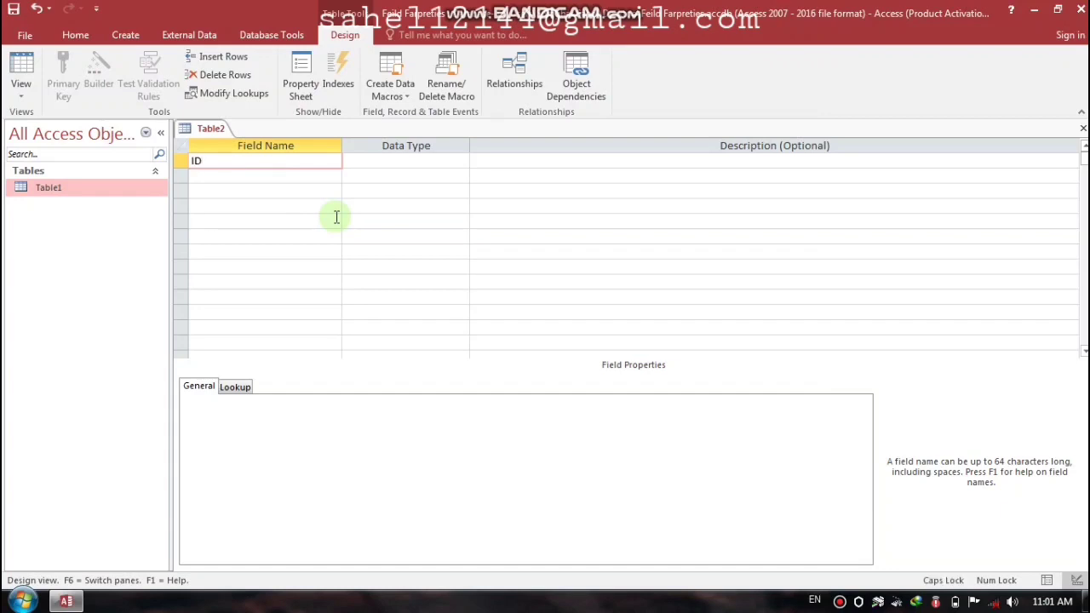
{"action": "key", "text": "Tab"}
{"action": "type", "text": "a"}
{"action": "key", "text": "Return"}
{"action": "key", "text": "Return"}
{"action": "type", "text": "N"}
{"action": "key", "text": "Caps_Lock"}
{"action": "type", "text": "ame"}
{"action": "key", "text": "Tab"}
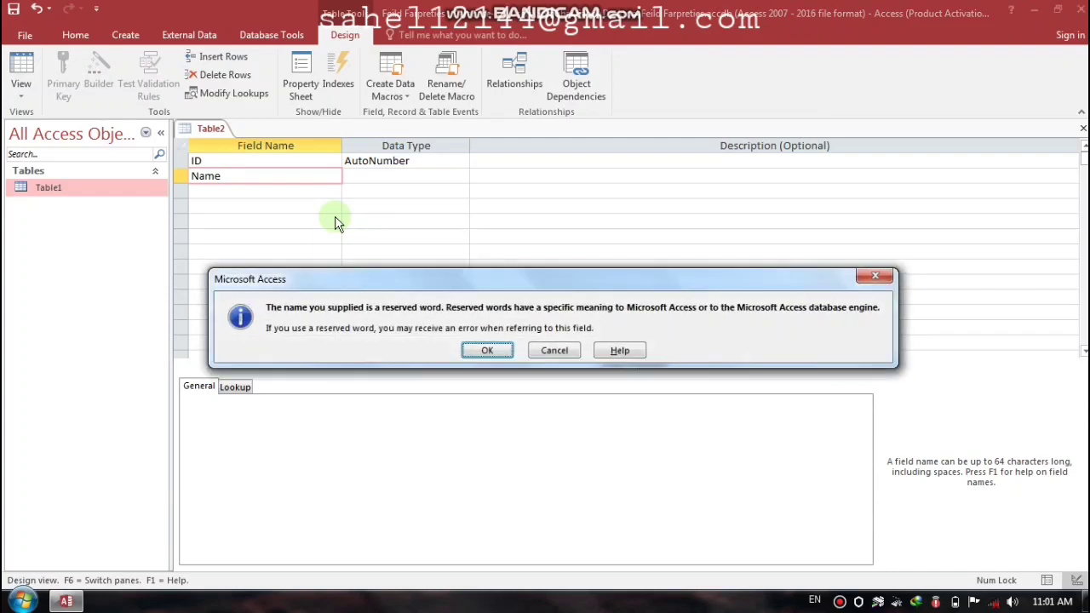
{"action": "key", "text": "Return"}
Step: Add a Salary field of type Currency and a Department Short Text field
{"action": "key", "text": "Return"}
{"action": "key", "text": "Return"}
{"action": "key", "text": "Caps_Lock"}
{"action": "type", "text": "S"}
{"action": "key", "text": "Caps_Lock"}
{"action": "type", "text": "alary"}
{"action": "key", "text": "Tab"}
{"action": "type", "text": "c"}
{"action": "key", "text": "Return"}
{"action": "key", "text": "Return"}
{"action": "key", "text": "Caps_Lock"}
{"action": "type", "text": "D"}
{"action": "key", "text": "Caps_Lock"}
{"action": "type", "text": "ep"}
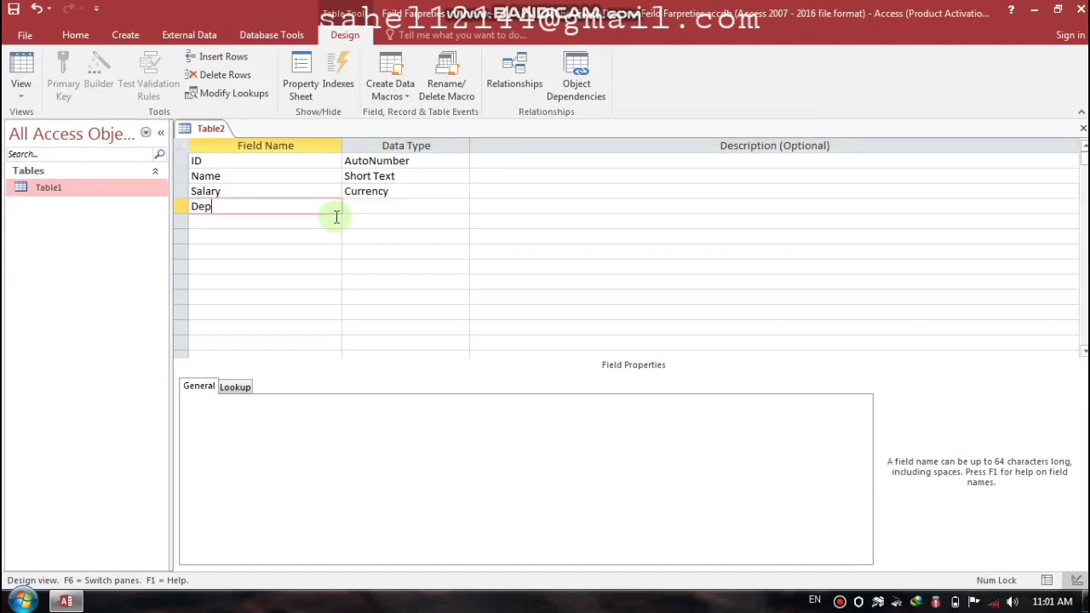
{"action": "type", "text": "artment"}
{"action": "key", "text": "Return"}
Step: Save the design as Table2 and let Access add a primary key
{"action": "key", "text": "shift+Tab"}
{"action": "key", "text": "Up"}
{"action": "key", "text": "Up"}
{"action": "key", "text": "Up"}
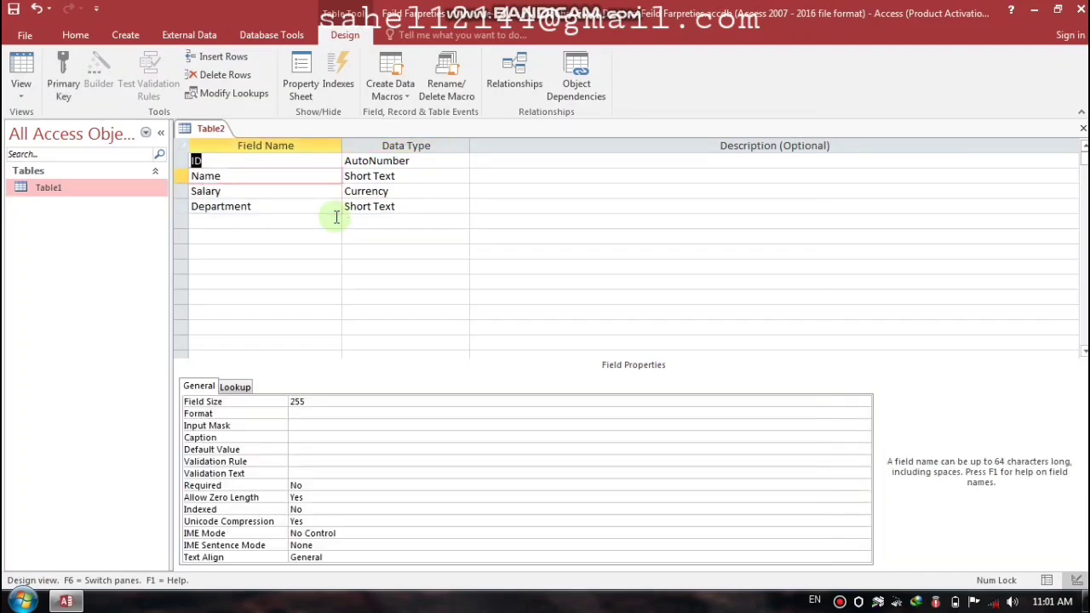
{"action": "key", "text": "ctrl+w"}
{"action": "key", "text": "Return"}
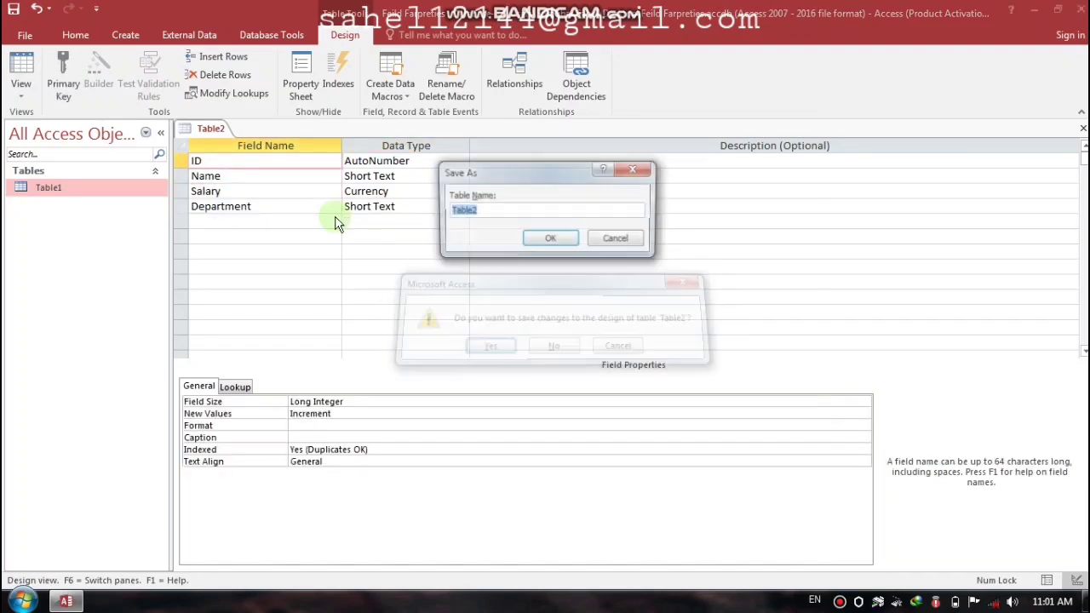
{"action": "key", "text": "Return"}
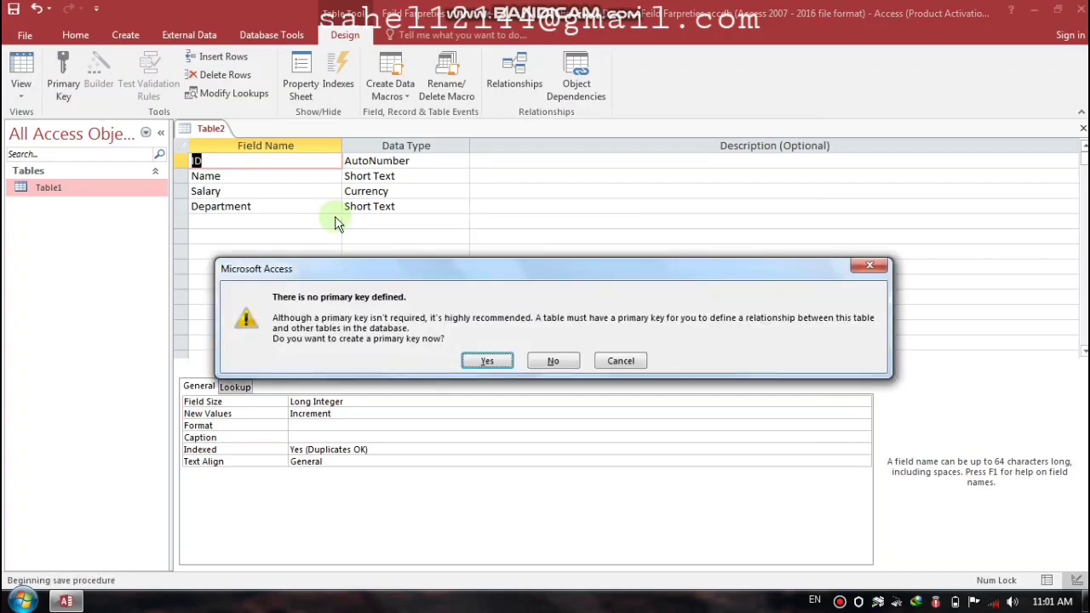
{"action": "left_click", "coordinate": [490, 361]}
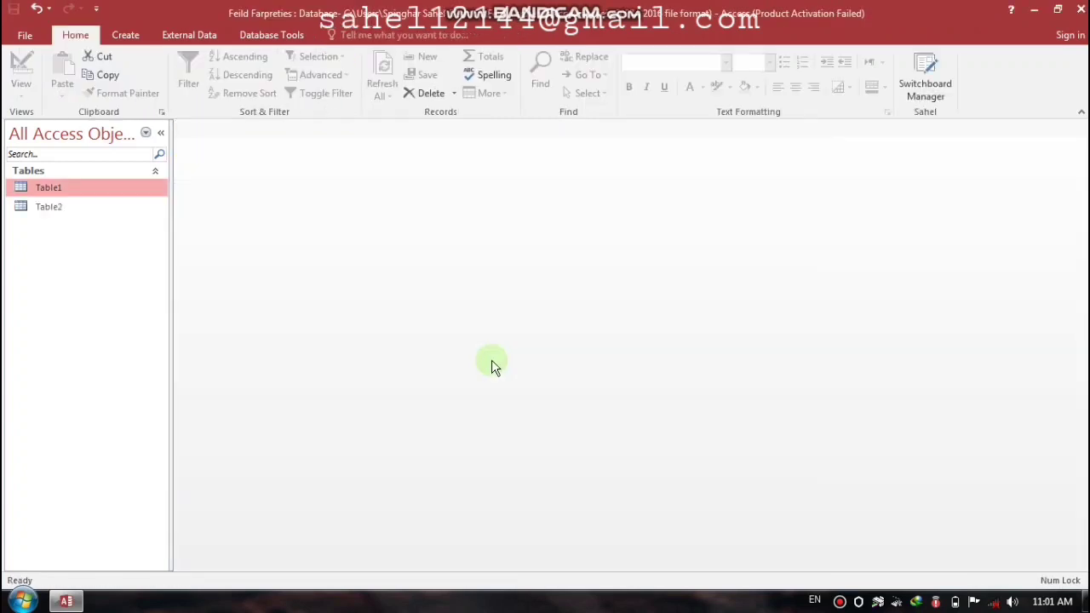
Step: Open Table2 and enter a first record with an employee name, salary 3000 and department HR Manager
{"action": "double_click", "coordinate": [49, 207]}
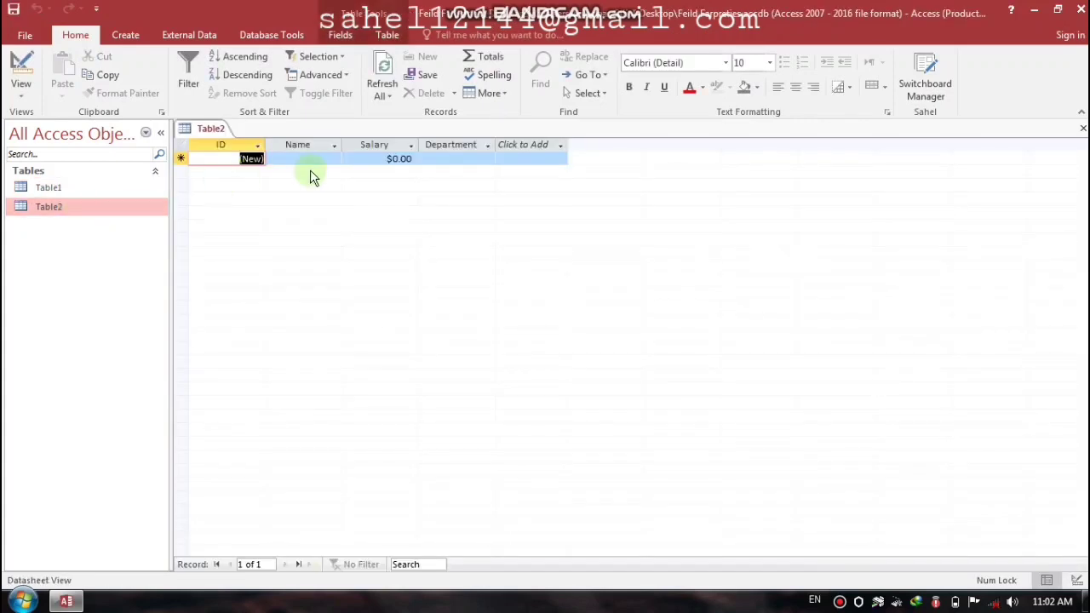
{"action": "left_click", "coordinate": [303, 158]}
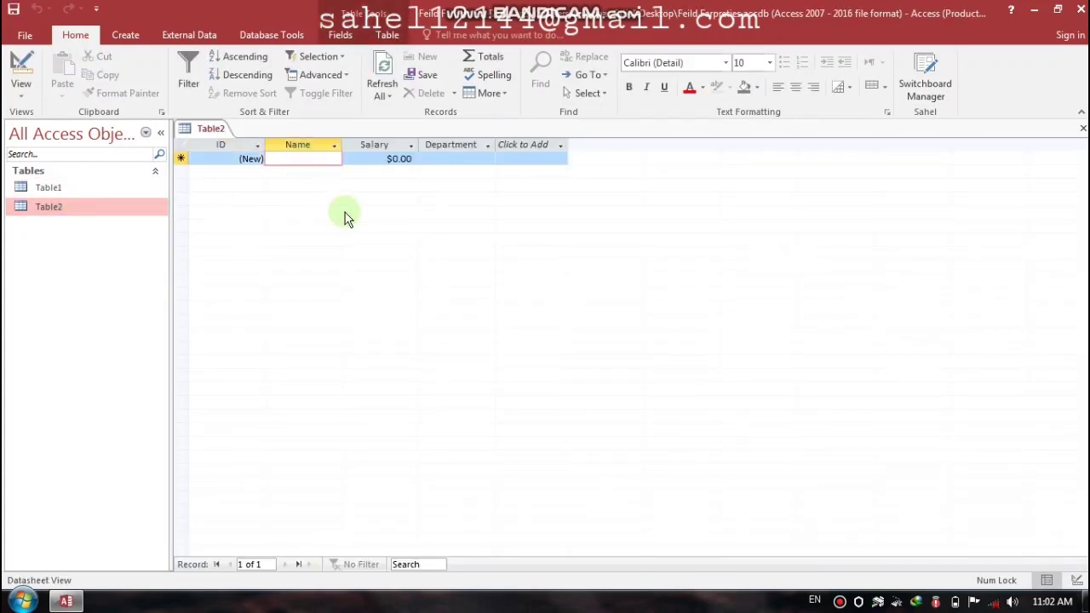
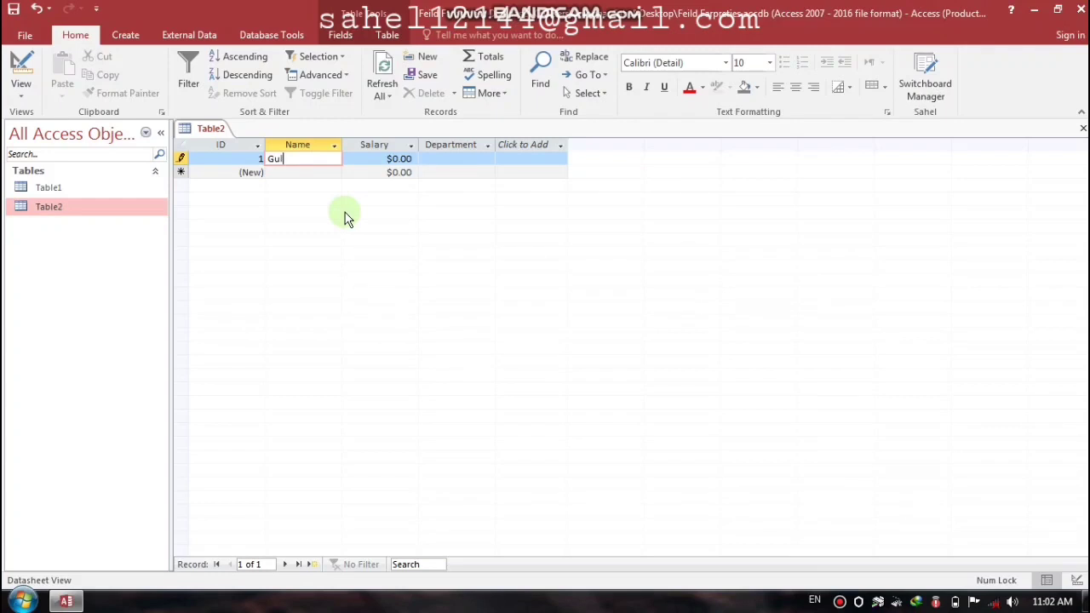
{"action": "key", "text": "Tab"}
{"action": "type", "text": "3000"}
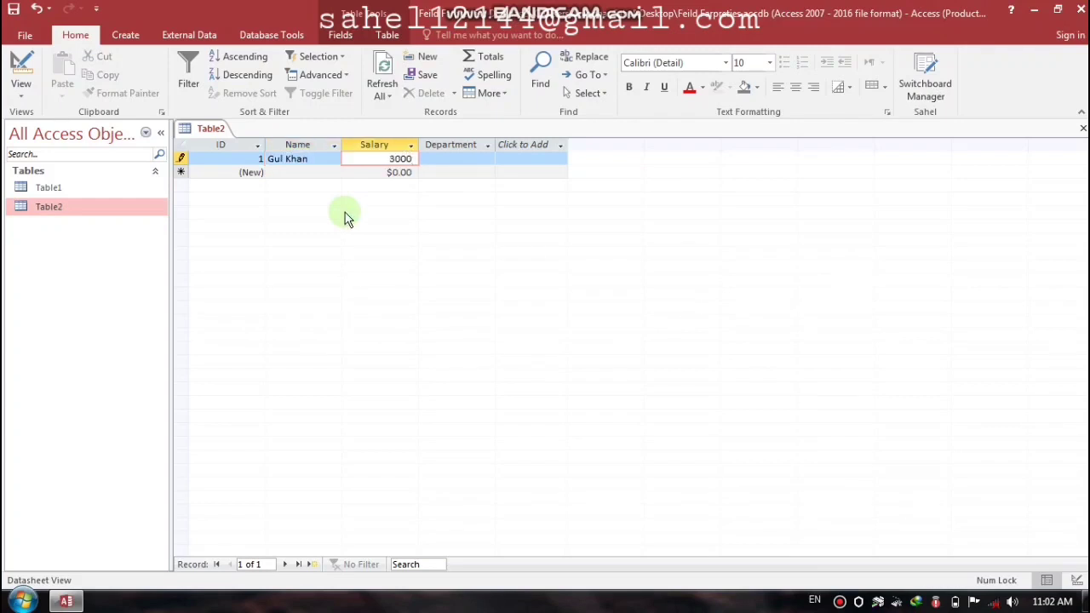
{"action": "key", "text": "Tab"}
{"action": "type", "text": "Hr"}
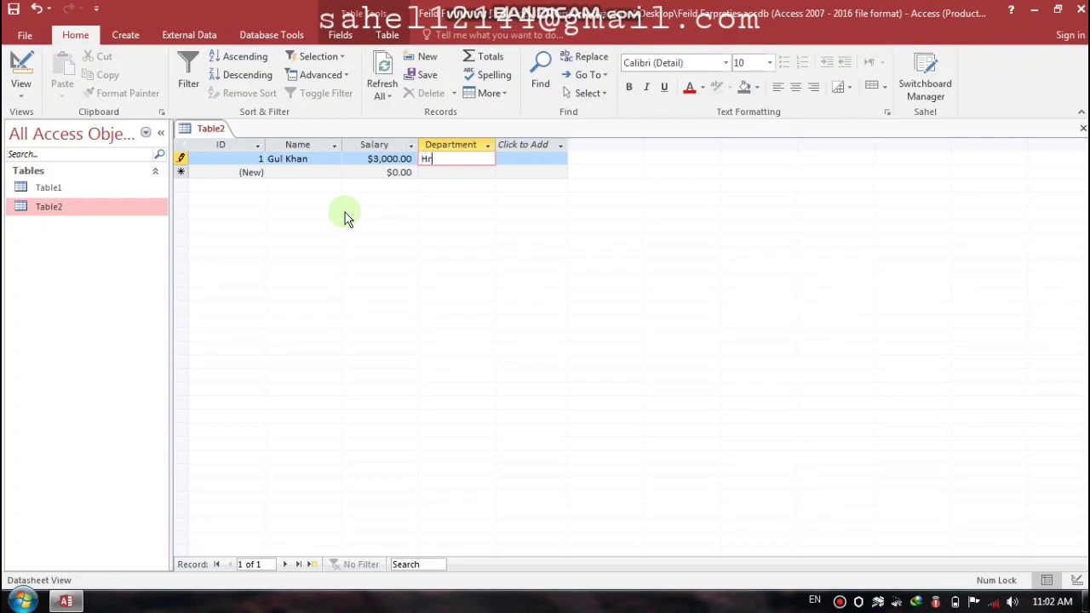
{"action": "key", "text": "Caps_Lock"}
{"action": "type", "text": "R"}
{"action": "key", "text": "Caps_Lock"}
{"action": "type", "text": "m"}
{"action": "key", "text": "Caps_Lock"}
{"action": "key", "text": "BackSpace"}
{"action": "type", "text": "M"}
{"action": "key", "text": "Caps_Lock"}
{"action": "type", "text": "anager"}
{"action": "key", "text": "Return"}
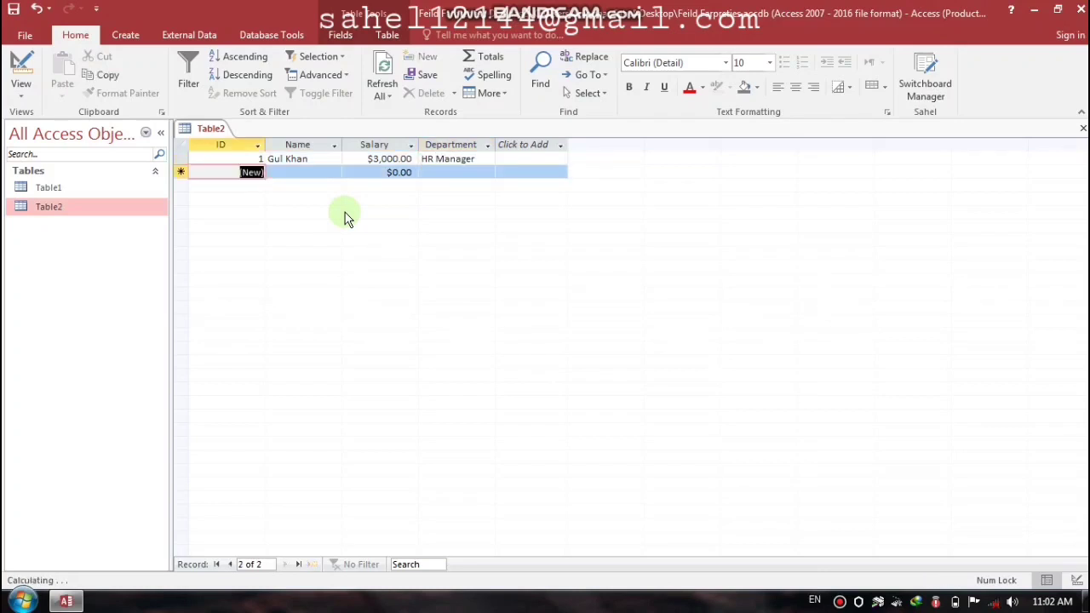
Step: Start record 2, typing then erasing a name so its Name stays blank
{"action": "key", "text": "Return"}
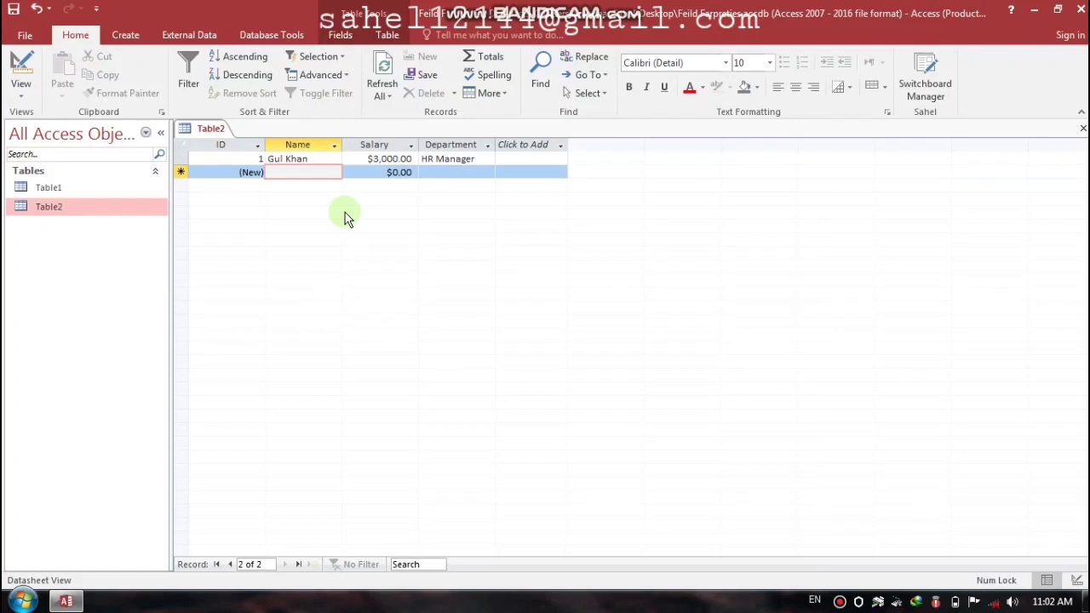
{"action": "left_click", "coordinate": [345, 217]}
{"action": "type", "text": "T"}
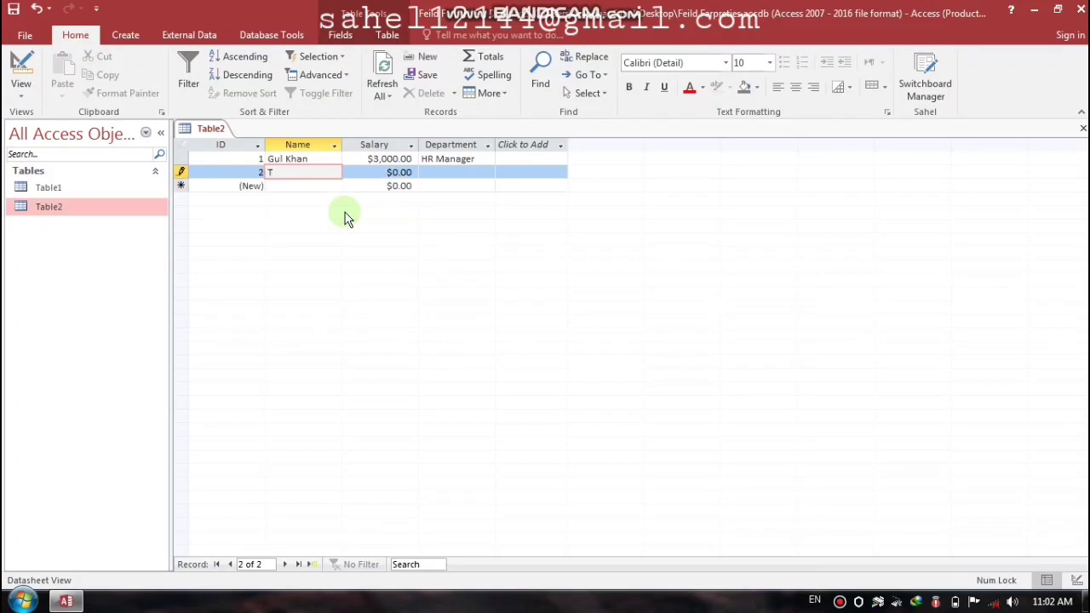
{"action": "type", "text": "hhir"}
{"action": "key", "text": "BackSpace"}
{"action": "key", "text": "BackSpace"}
{"action": "key", "text": "BackSpace"}
{"action": "key", "text": "BackSpace"}
{"action": "key", "text": "BackSpace"}
{"action": "key", "text": "Tab"}
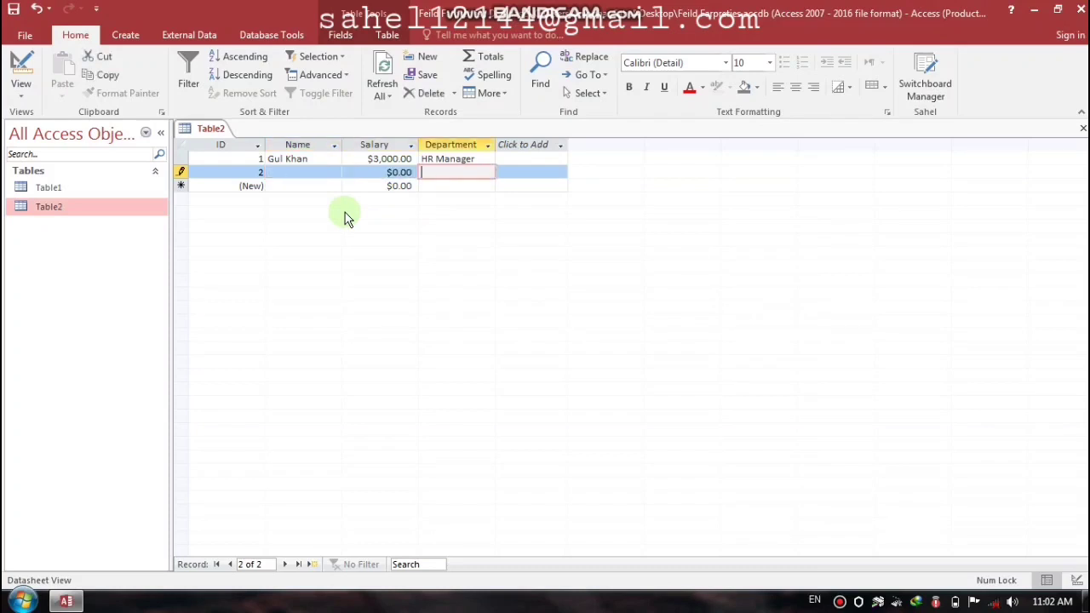
{"action": "key", "text": "Tab"}
{"action": "key", "text": "Tab"}
{"action": "key", "text": "Tab"}
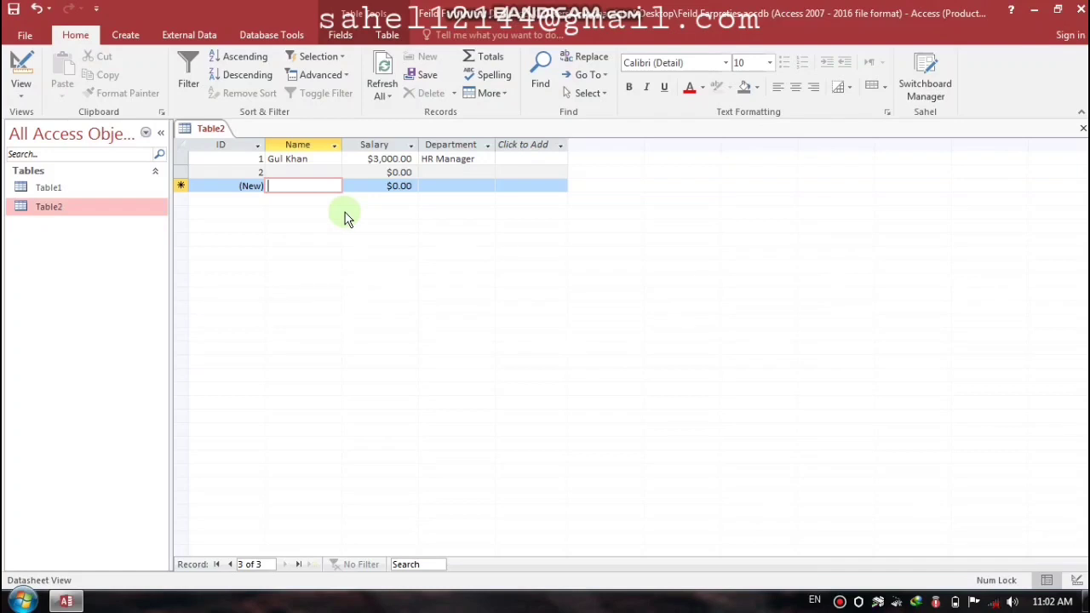
{"action": "key", "text": "Up"}
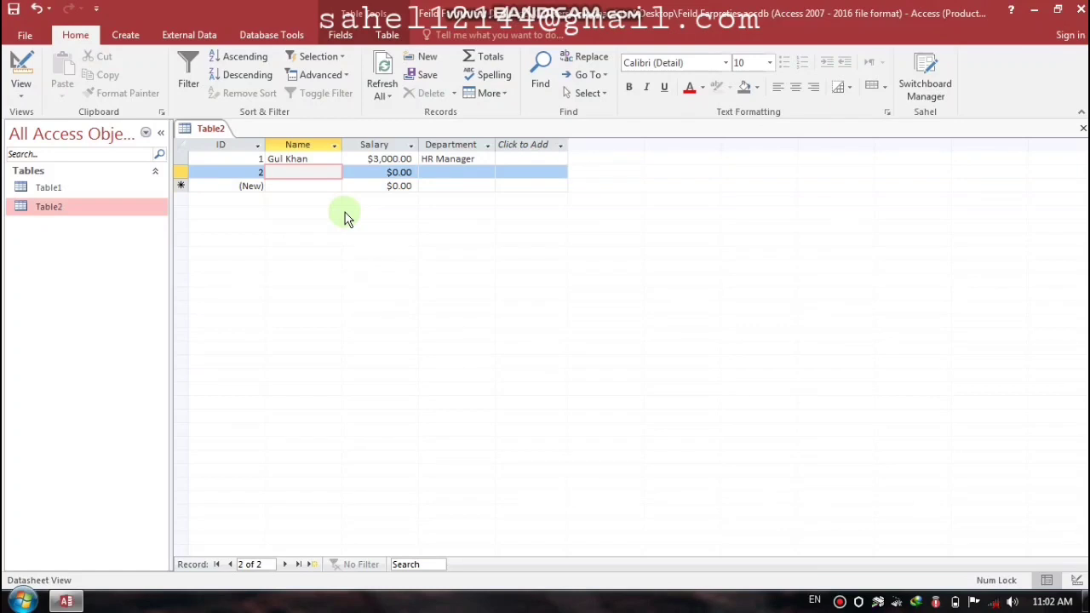
Step: Open Table2 in Design View and set the Name field's Required property to Yes
{"action": "left_click", "coordinate": [1082, 128]}
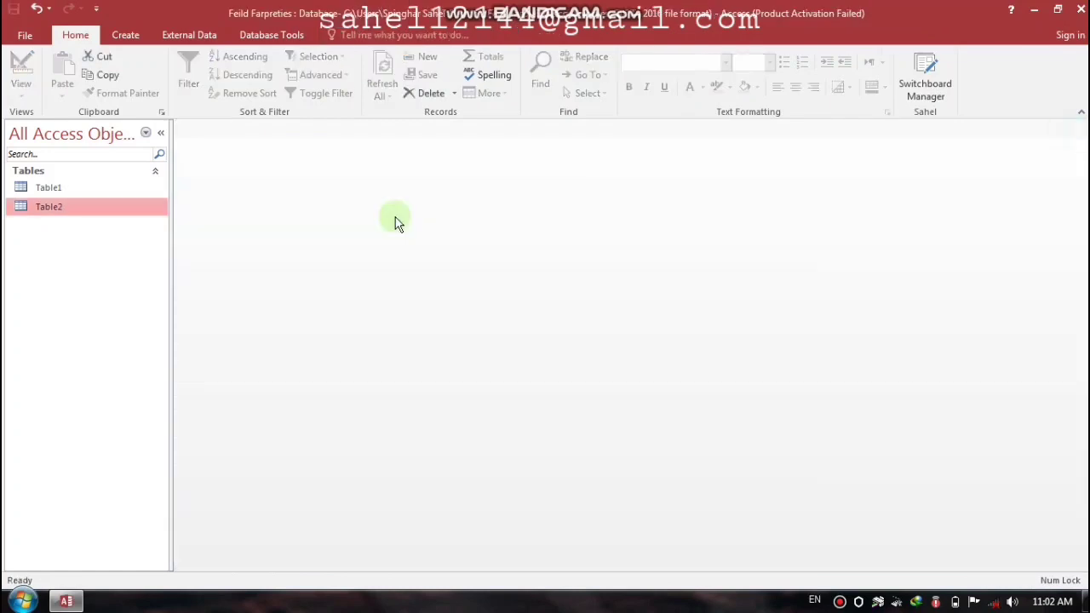
{"action": "right_click", "coordinate": [68, 206]}
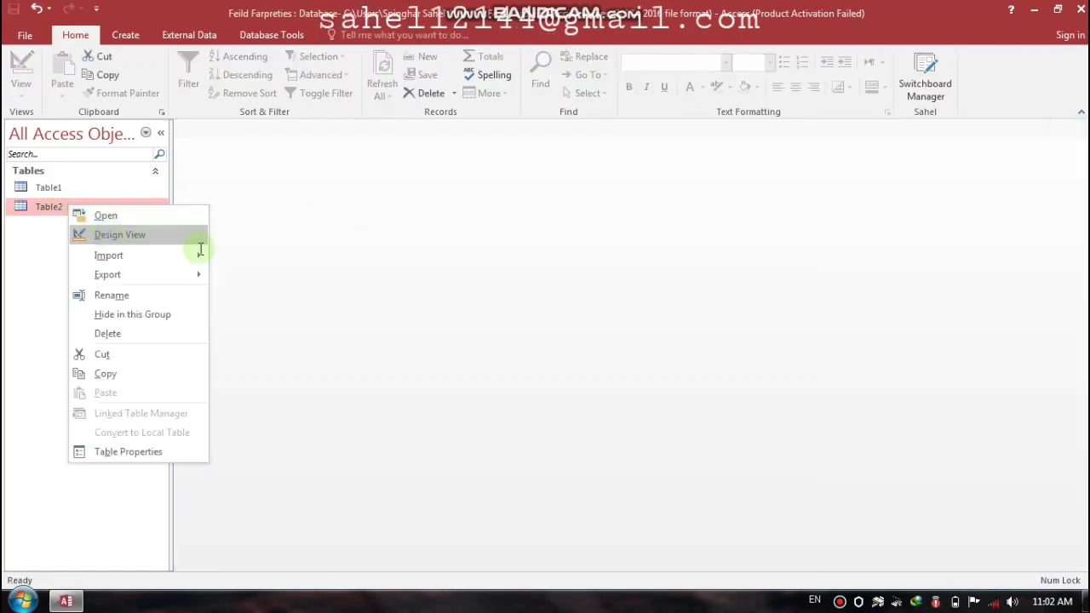
{"action": "left_click", "coordinate": [109, 235]}
{"action": "left_click", "coordinate": [242, 176]}
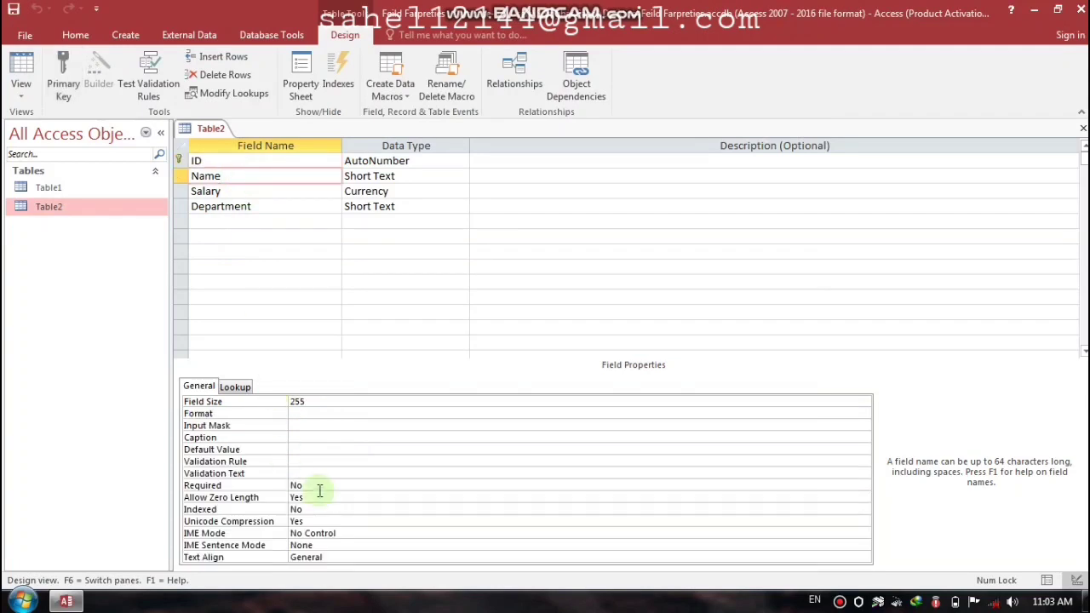
{"action": "left_click", "coordinate": [263, 486]}
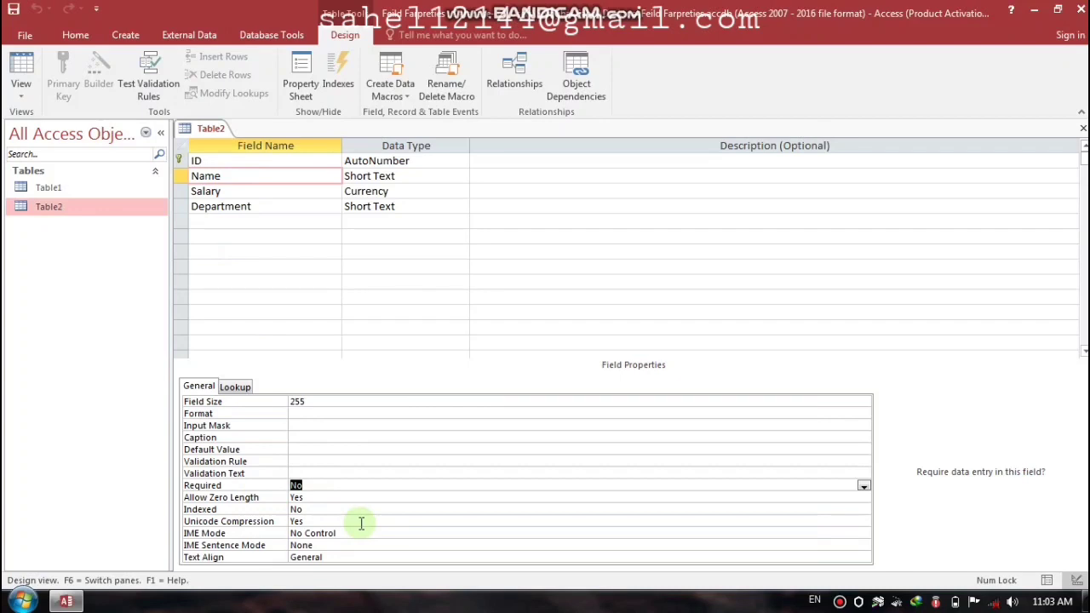
{"action": "type", "text": "y"}
{"action": "key", "text": "Return"}
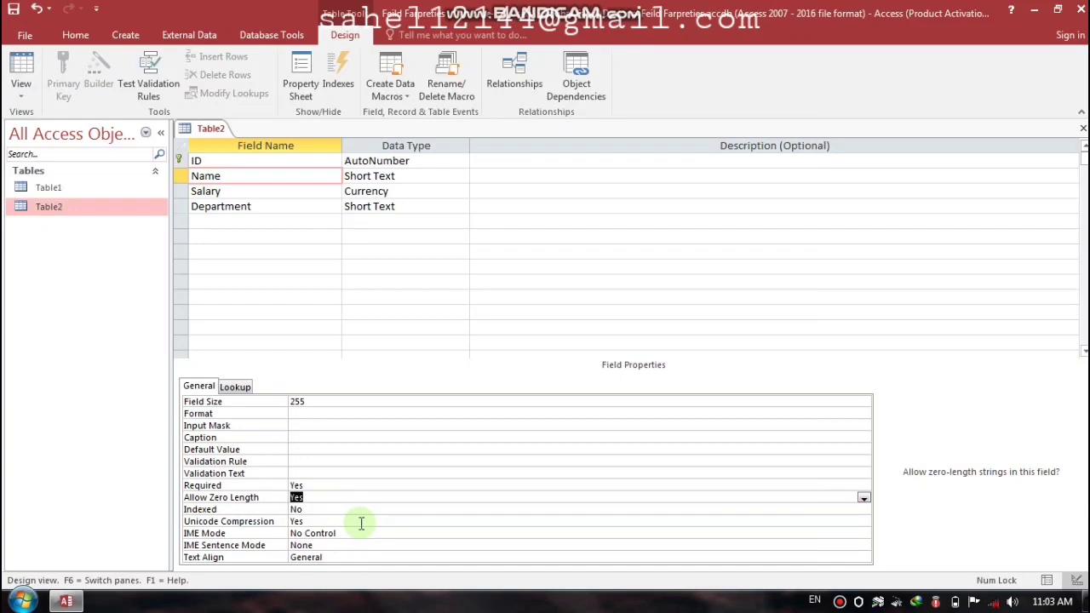
Step: Save the design, test existing data and keep the Required setting despite violations
{"action": "key", "text": "ctrl+w"}
{"action": "key", "text": "Return"}
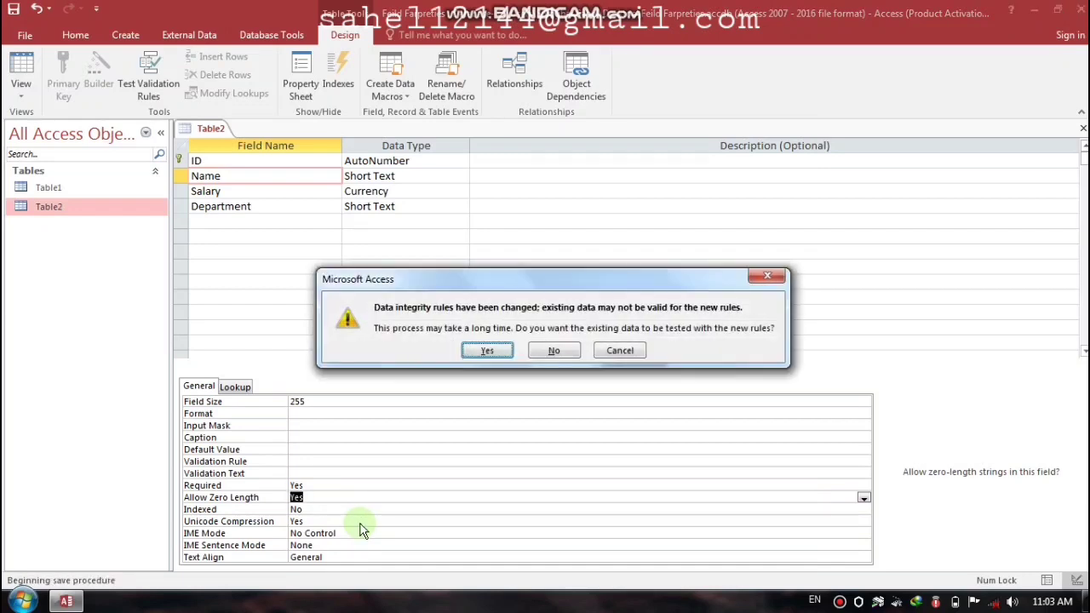
{"action": "left_click", "coordinate": [489, 348]}
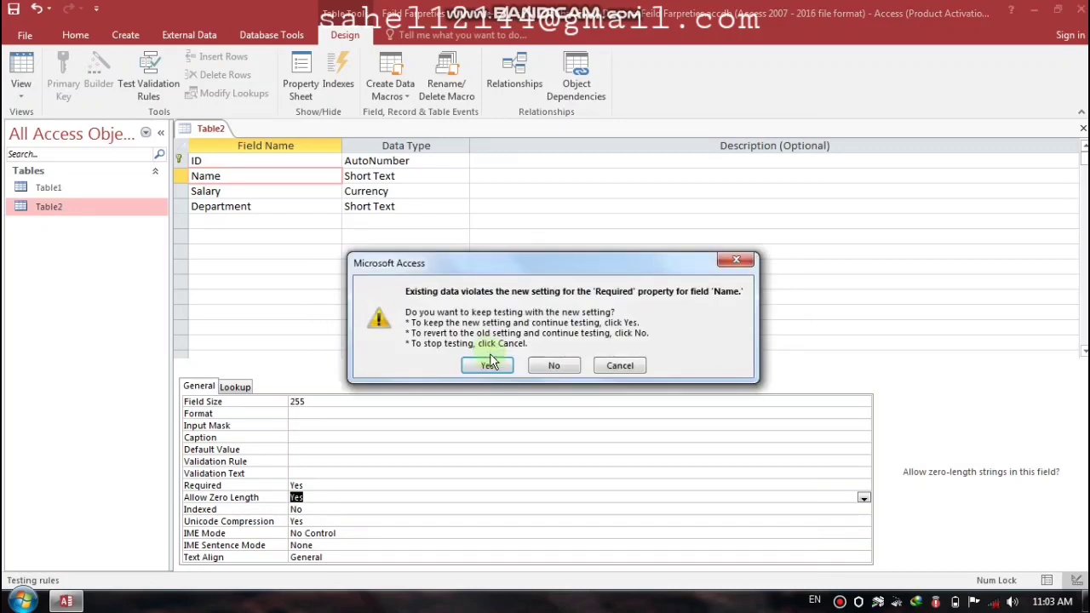
{"action": "left_click", "coordinate": [488, 364]}
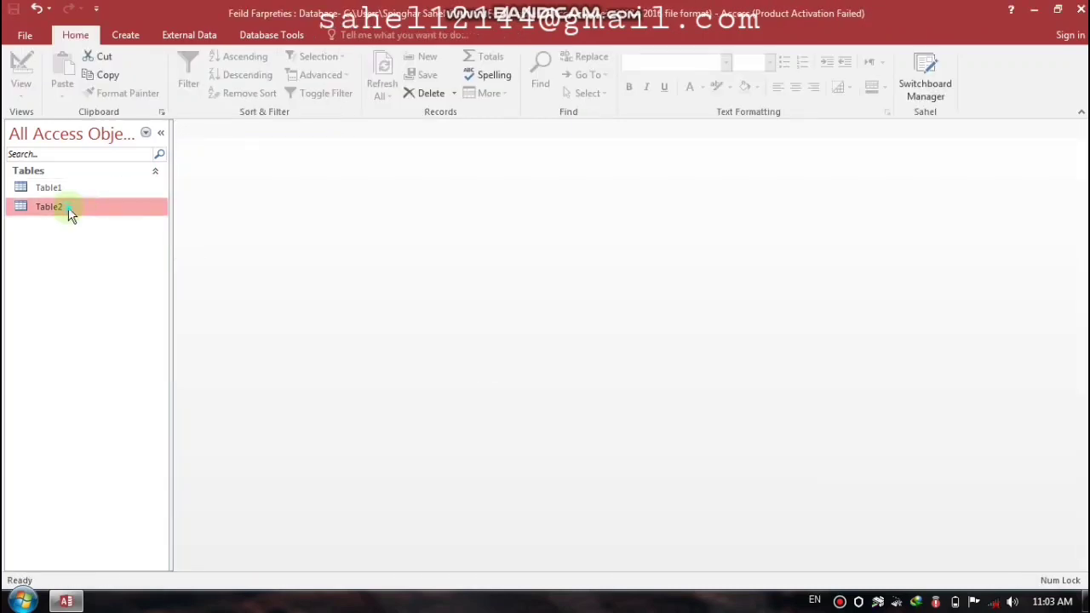
Step: Open Table2's datasheet and type an employee name into record 2
{"action": "double_click", "coordinate": [115, 205]}
{"action": "left_click", "coordinate": [285, 173]}
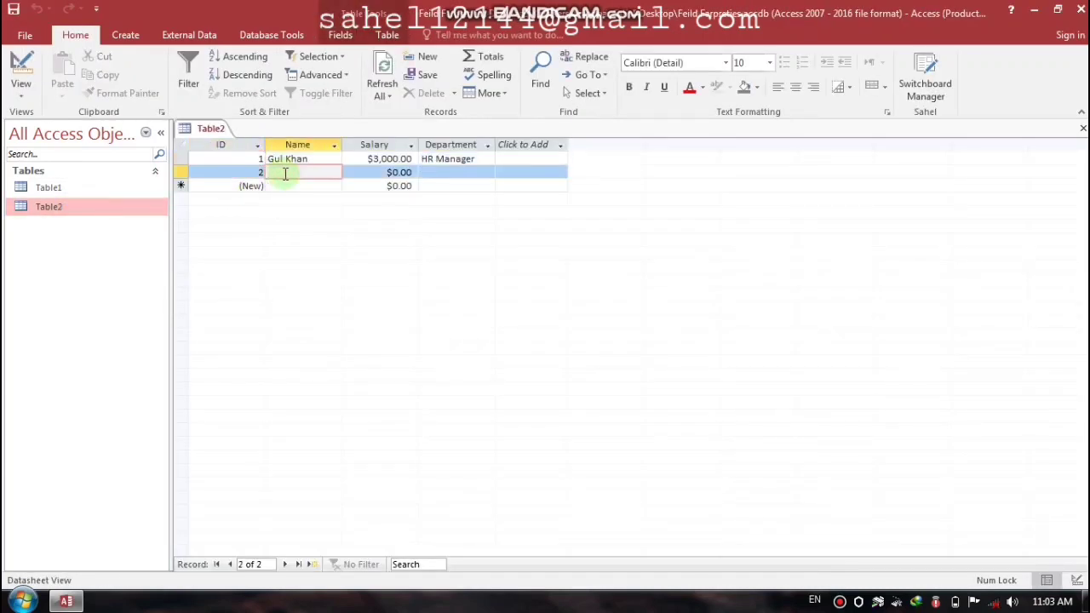
{"action": "type", "text": "Tahir"}
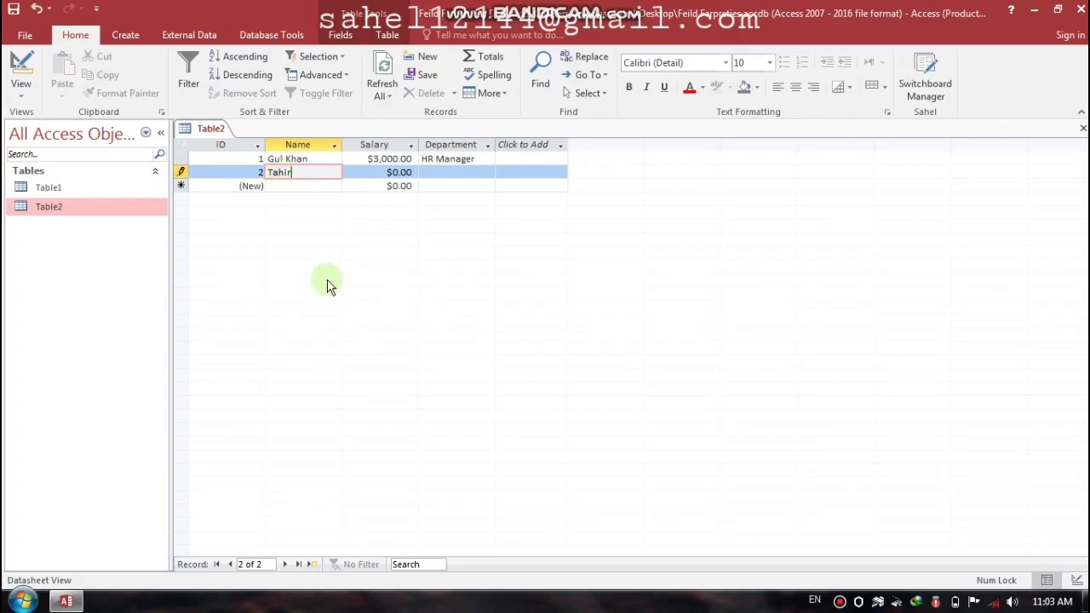
{"action": "key", "text": "Tab"}
{"action": "key", "text": "shift+Tab"}
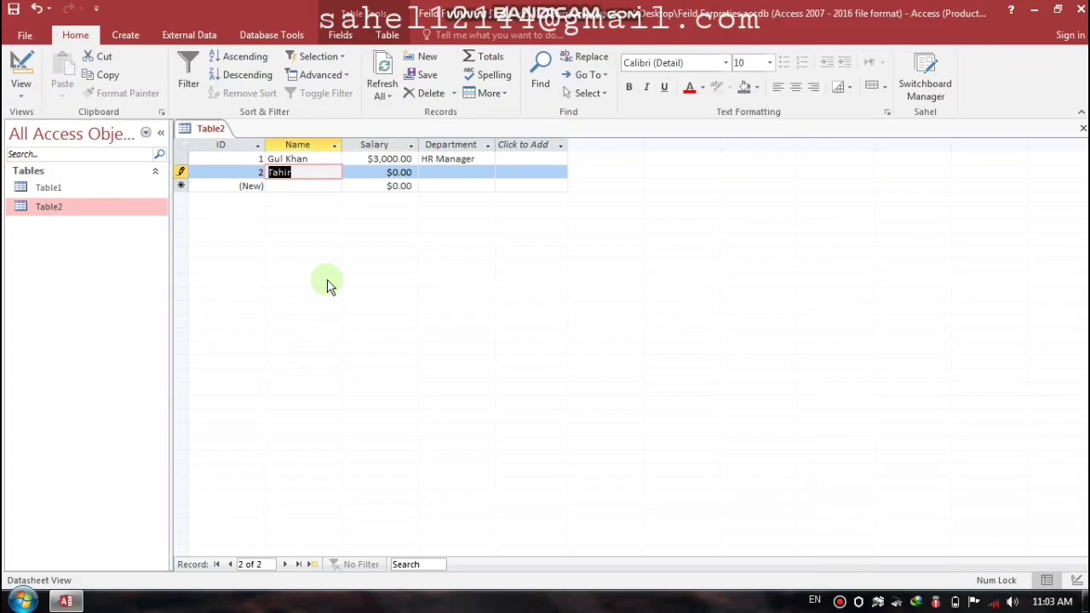
Step: Clear record 2's name, save the record with Name blank, and close the datasheet
{"action": "left_click", "coordinate": [305, 174]}
{"action": "key", "text": "BackSpace"}
{"action": "key", "text": "BackSpace"}
{"action": "key", "text": "BackSpace"}
{"action": "key", "text": "BackSpace"}
{"action": "key", "text": "BackSpace"}
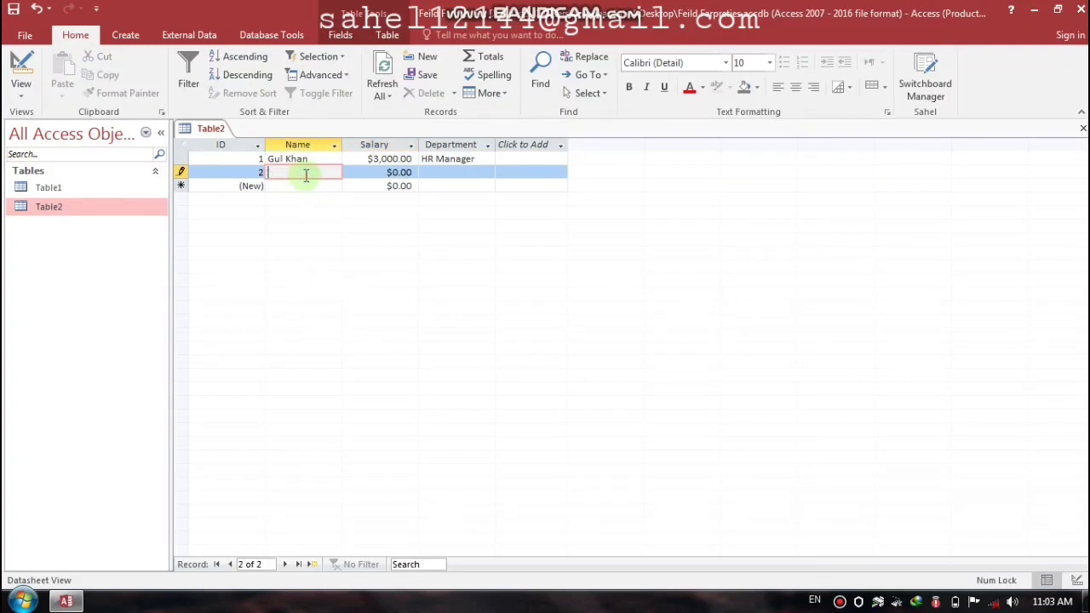
{"action": "key", "text": "Tab"}
{"action": "key", "text": "Tab"}
{"action": "key", "text": "Tab"}
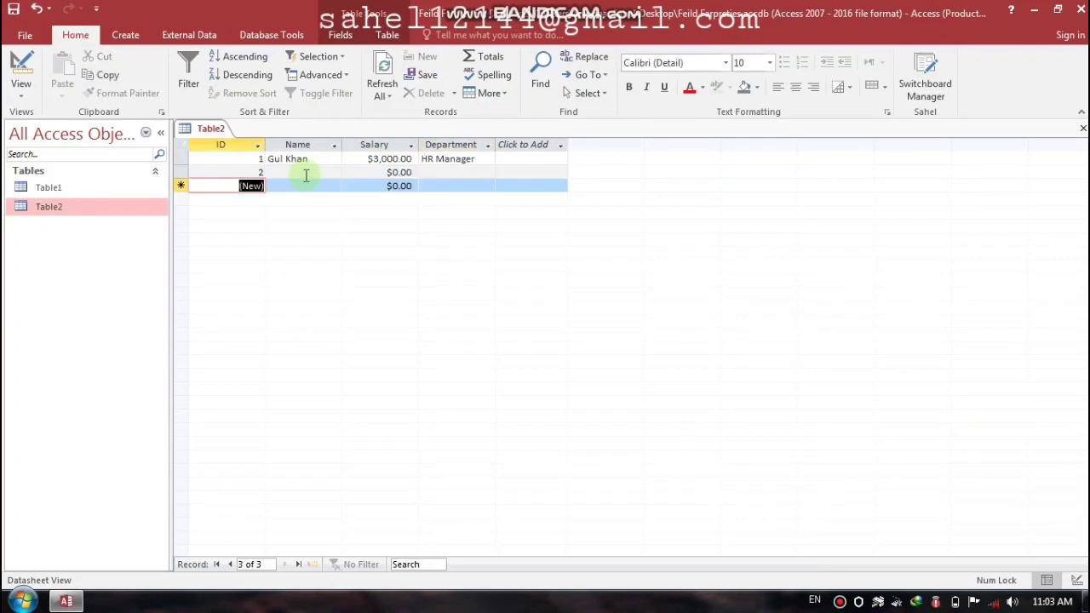
{"action": "key", "text": "Tab"}
{"action": "left_click", "coordinate": [306, 173]}
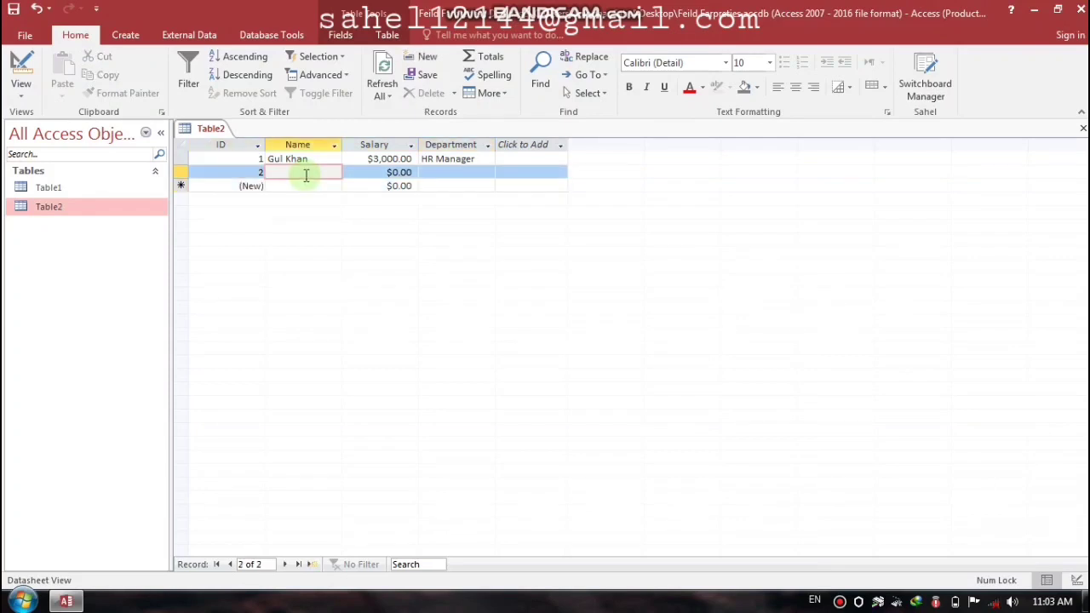
{"action": "left_click", "coordinate": [1082, 128]}
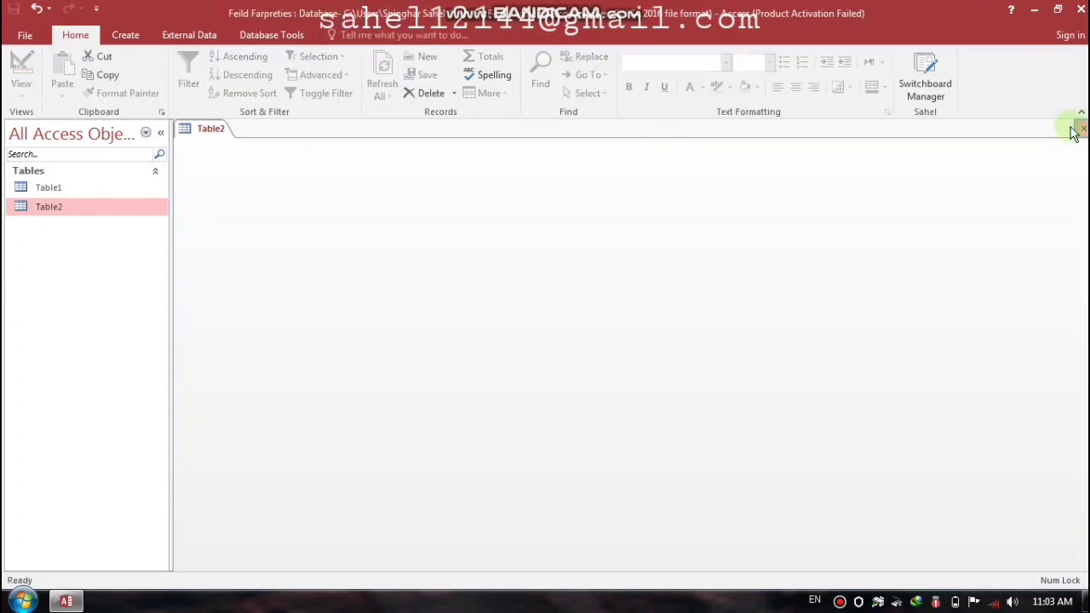
Step: In Table2's Design View, set the Name field's Allow Zero Length to No
{"action": "right_click", "coordinate": [38, 213]}
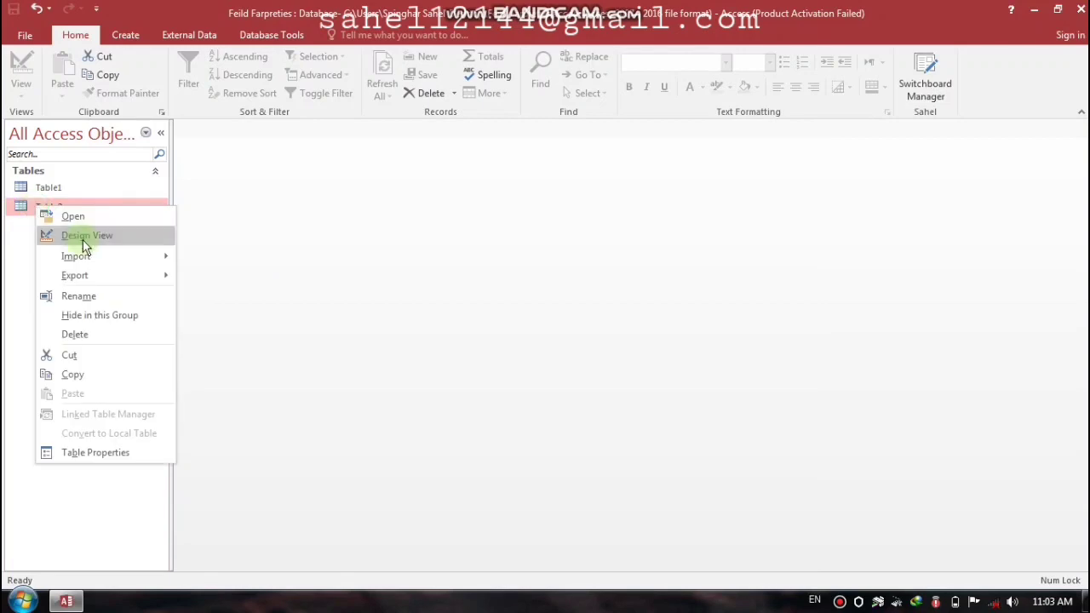
{"action": "left_click", "coordinate": [82, 235]}
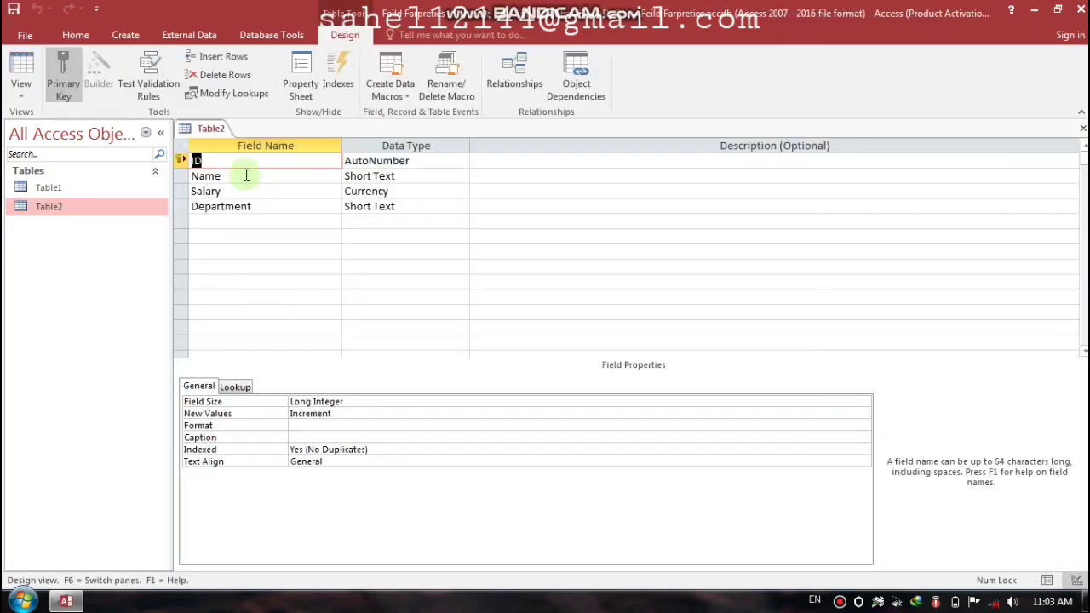
{"action": "left_click", "coordinate": [246, 175]}
{"action": "left_click", "coordinate": [255, 497]}
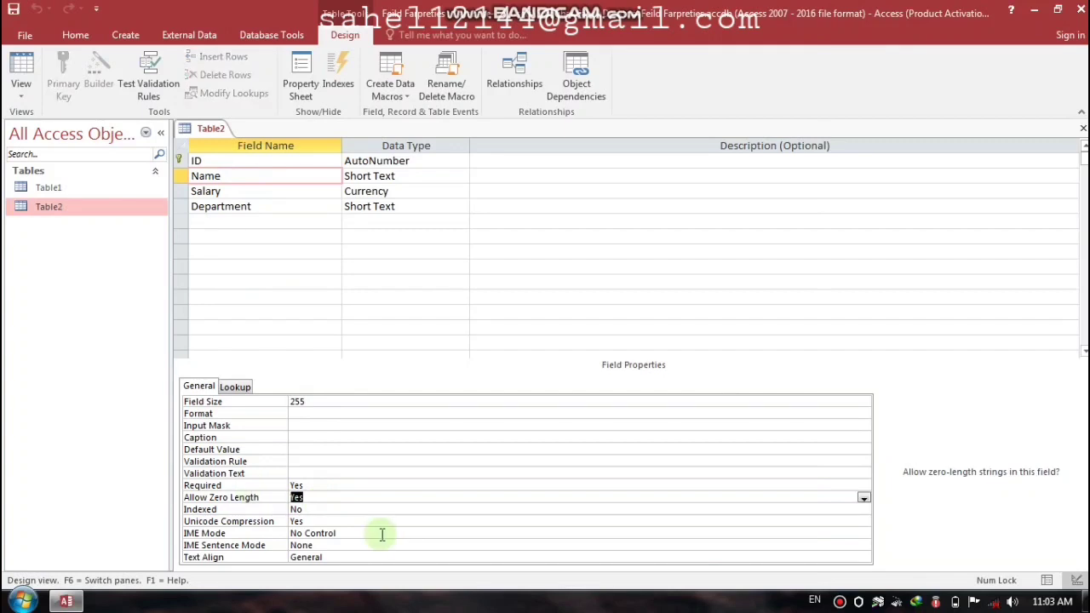
{"action": "type", "text": "n"}
{"action": "key", "text": "Return"}
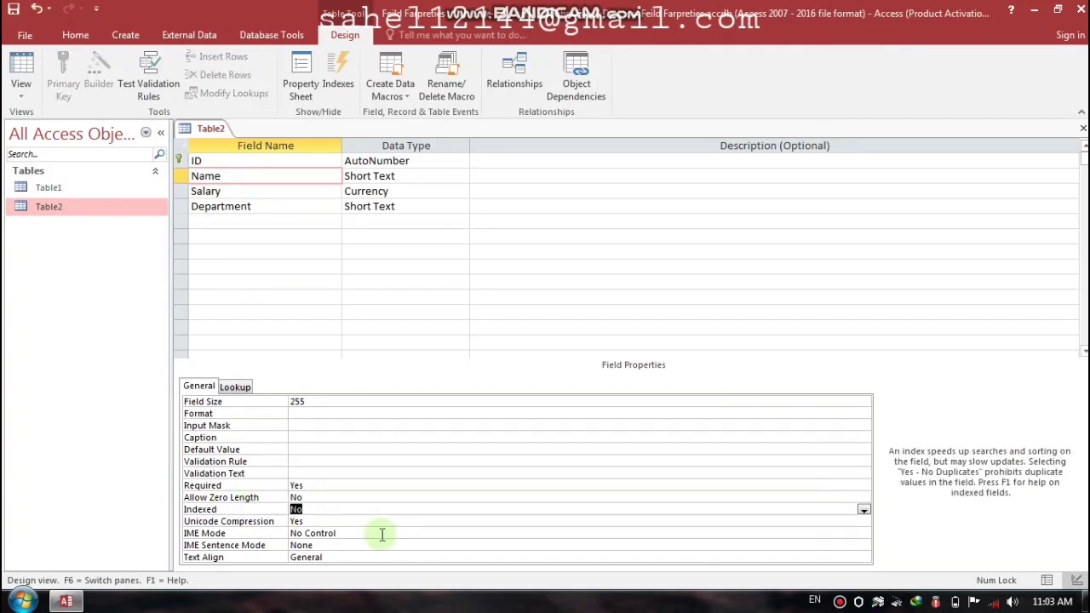
Step: Save Table2's design and answer the data integrity test prompt
{"action": "key", "text": "ctrl+w"}
{"action": "key", "text": "Return"}
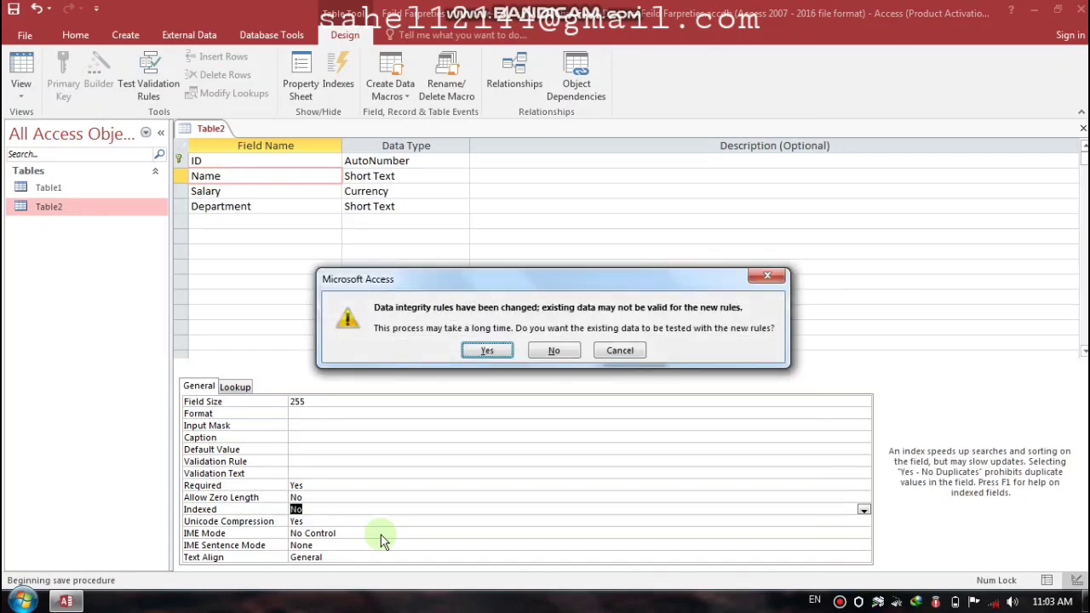
{"action": "key", "text": "Return"}
{"action": "key", "text": "Return"}
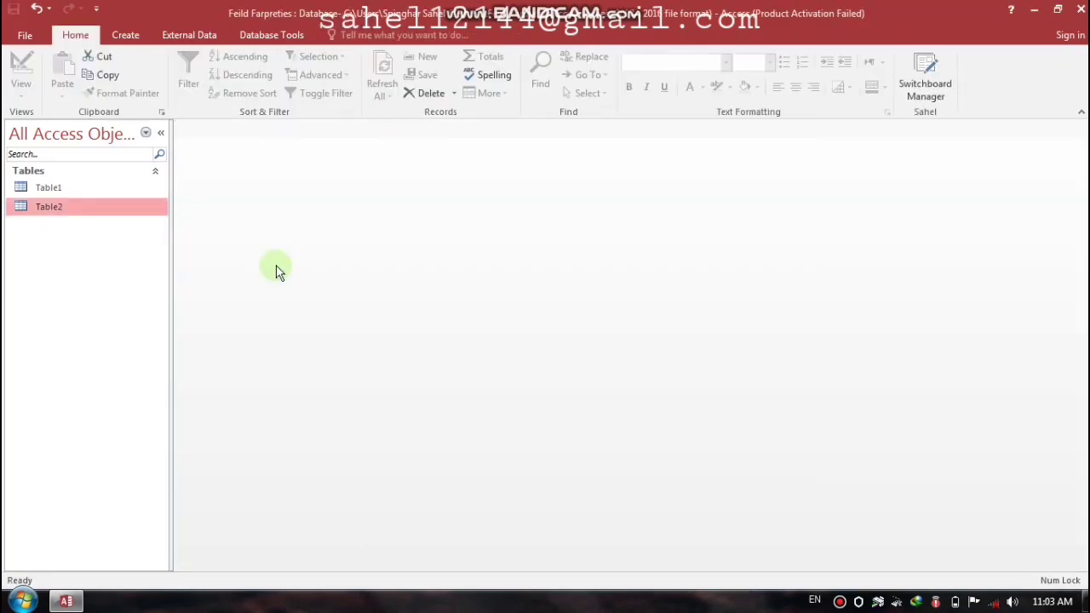
Step: Open Table2, leave record 2's Name empty and dismiss the required-value warning
{"action": "double_click", "coordinate": [50, 207]}
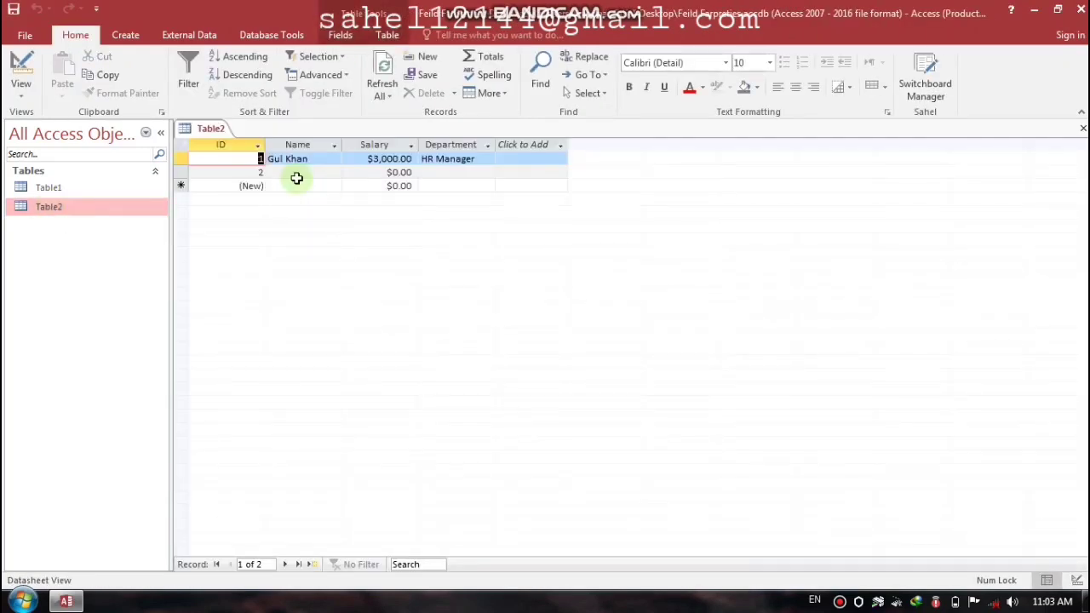
{"action": "left_click", "coordinate": [296, 174]}
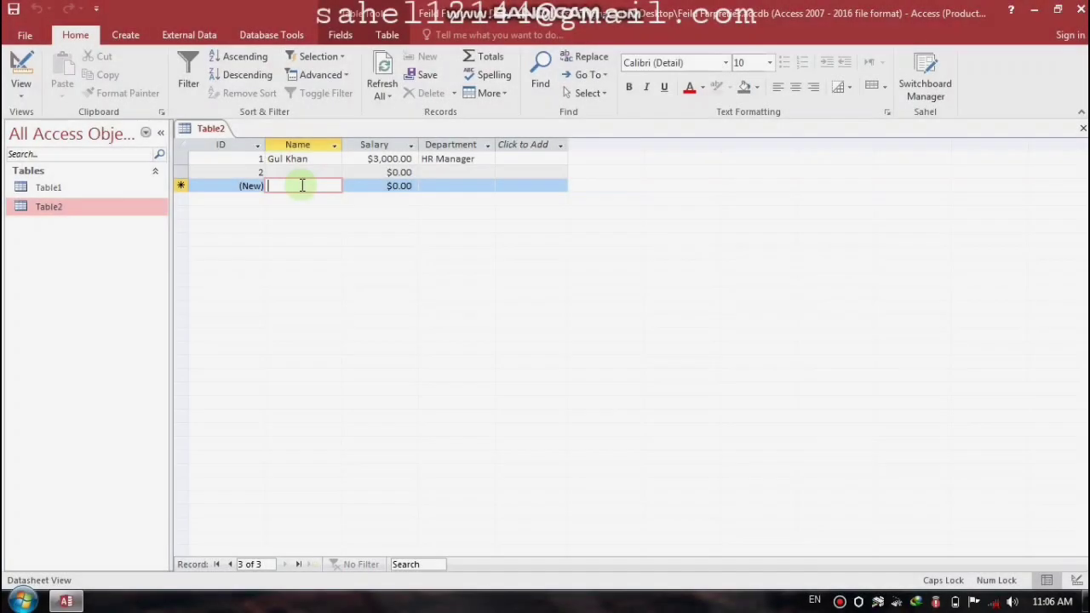
{"action": "type", "text": "T"}
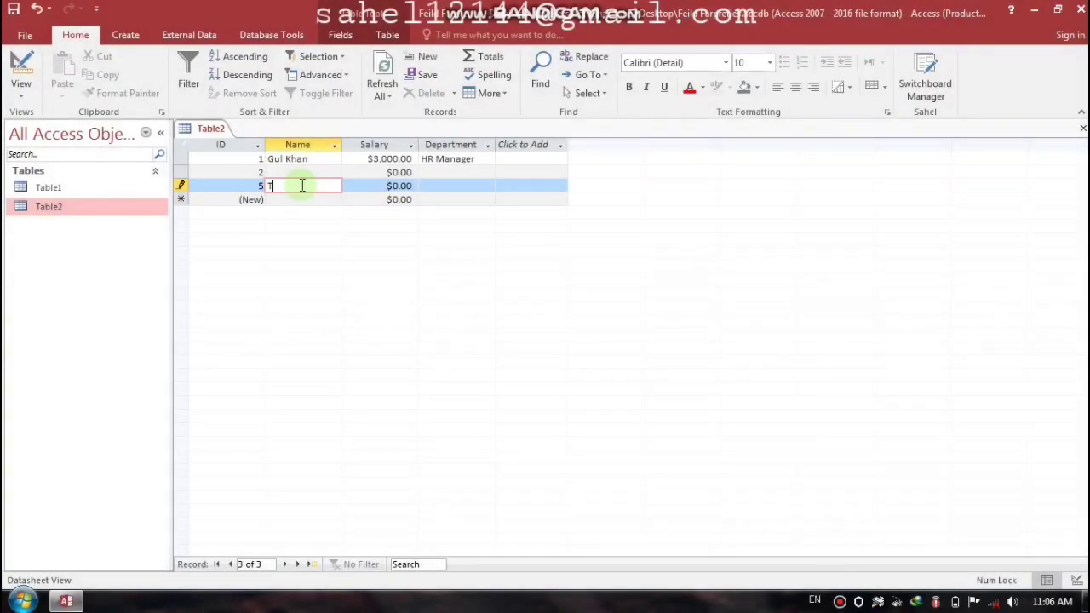
{"action": "type", "text": "ahir"}
{"action": "key", "text": "BackSpace"}
{"action": "key", "text": "BackSpace"}
{"action": "key", "text": "BackSpace"}
{"action": "key", "text": "BackSpace"}
{"action": "key", "text": "BackSpace"}
{"action": "key", "text": "Tab"}
{"action": "key", "text": "Tab"}
{"action": "key", "text": "Tab"}
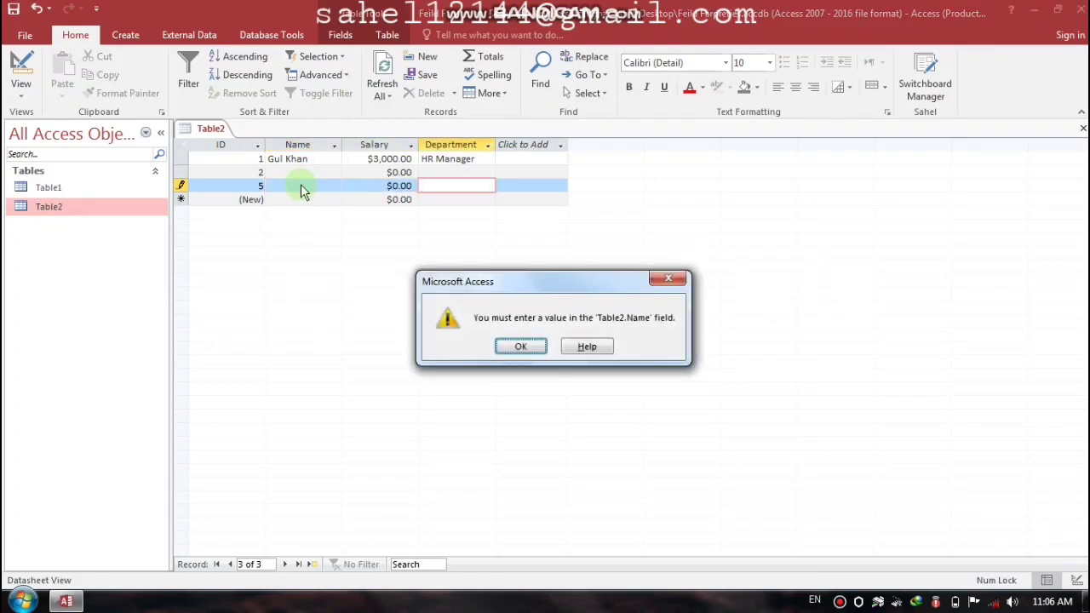
{"action": "left_click_drag", "start_coordinate": [530, 279], "coordinate": [673, 221]}
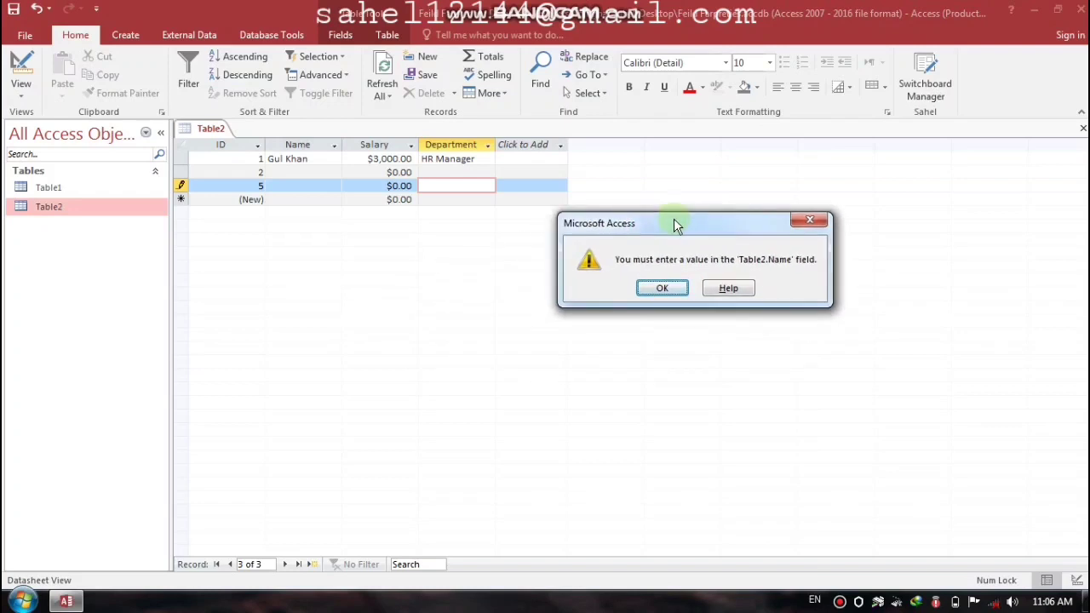
{"action": "left_click", "coordinate": [669, 288]}
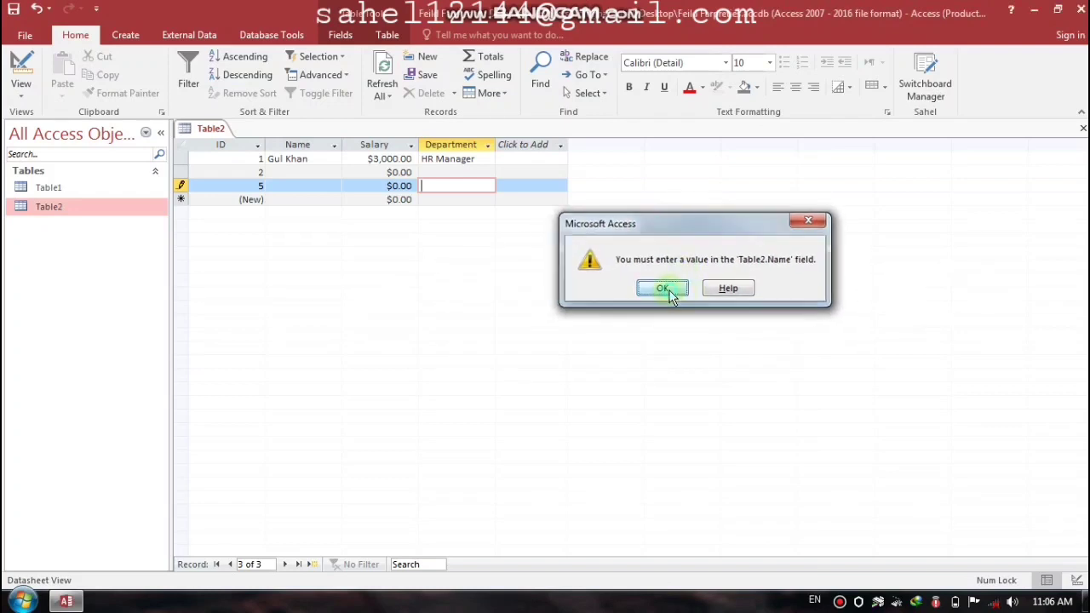
Step: Close Table2, discarding the nameless record
{"action": "left_click", "coordinate": [1082, 128]}
{"action": "left_click", "coordinate": [517, 347]}
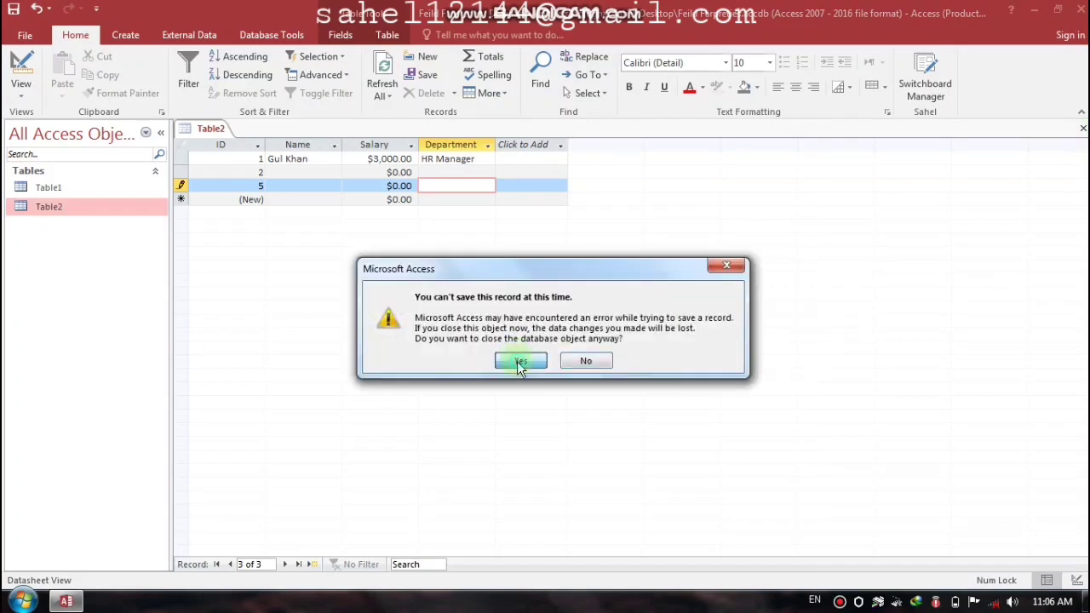
{"action": "left_click", "coordinate": [516, 359]}
{"action": "right_click", "coordinate": [59, 213]}
Step: Set the Name field's Allow Zero Length back to Yes and save the design
{"action": "left_click", "coordinate": [97, 241]}
{"action": "left_click", "coordinate": [225, 177]}
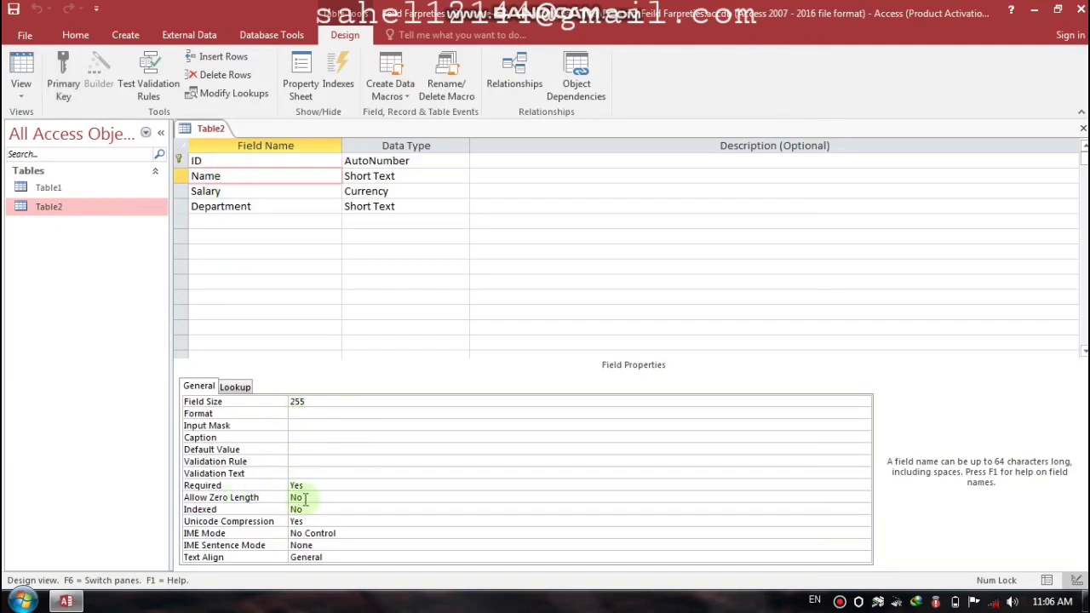
{"action": "left_click", "coordinate": [260, 498]}
{"action": "type", "text": "yes"}
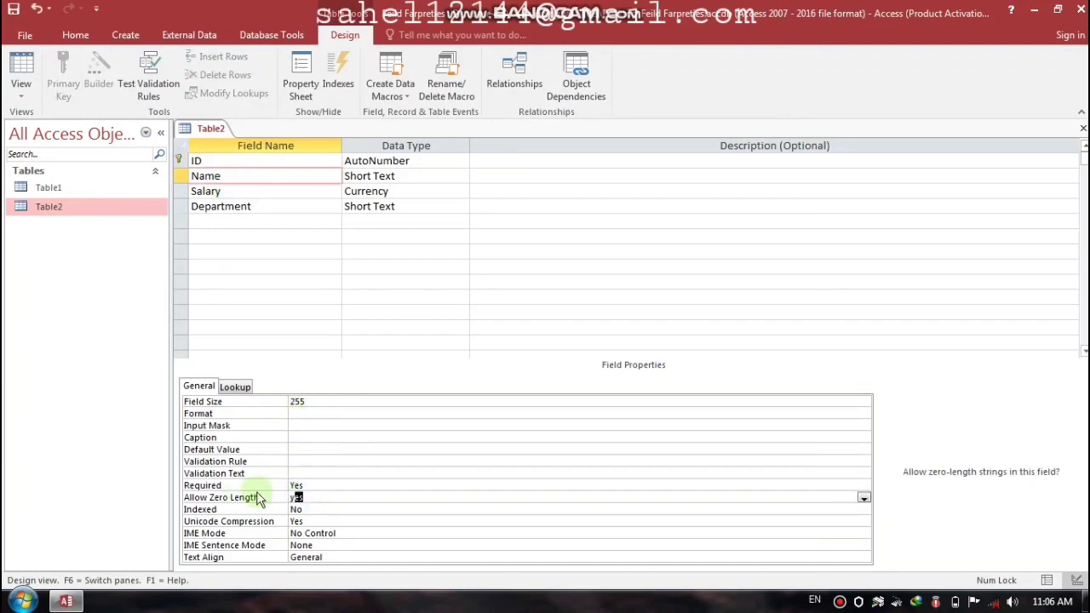
{"action": "key", "text": "Return"}
{"action": "key", "text": "ctrl+w"}
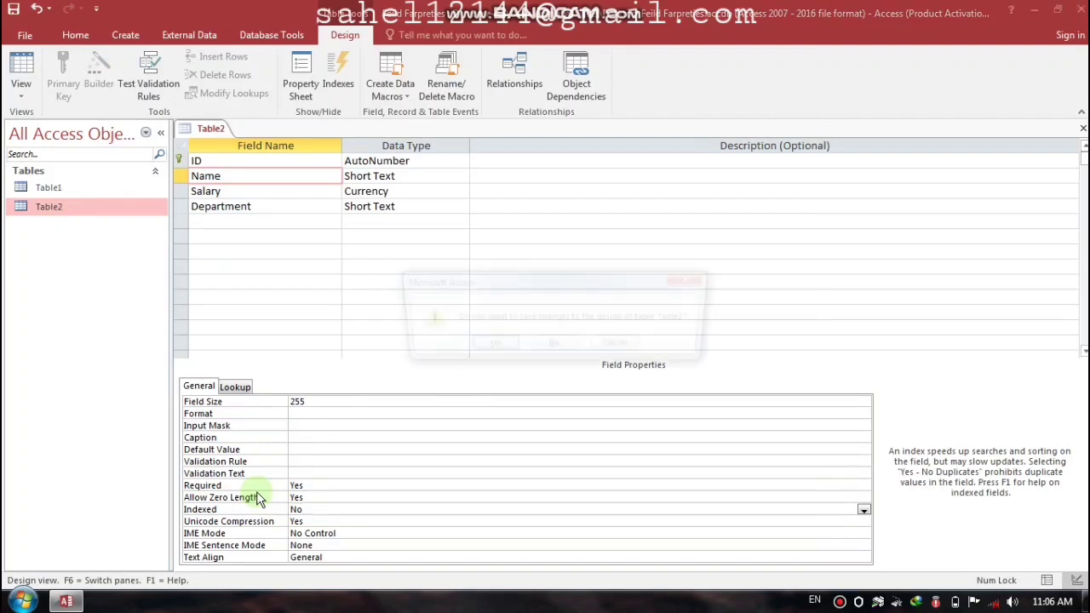
{"action": "key", "text": "Return"}
Step: Reopen Table2's datasheet and begin typing an employee name in new record 6
{"action": "double_click", "coordinate": [76, 206]}
{"action": "left_click", "coordinate": [309, 173]}
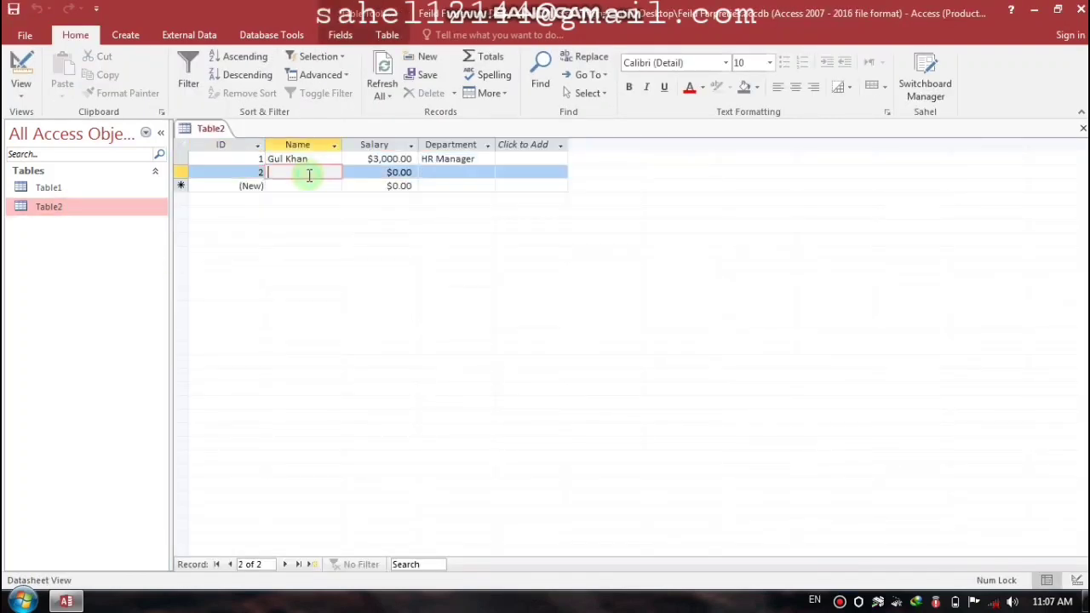
{"action": "left_click", "coordinate": [308, 186]}
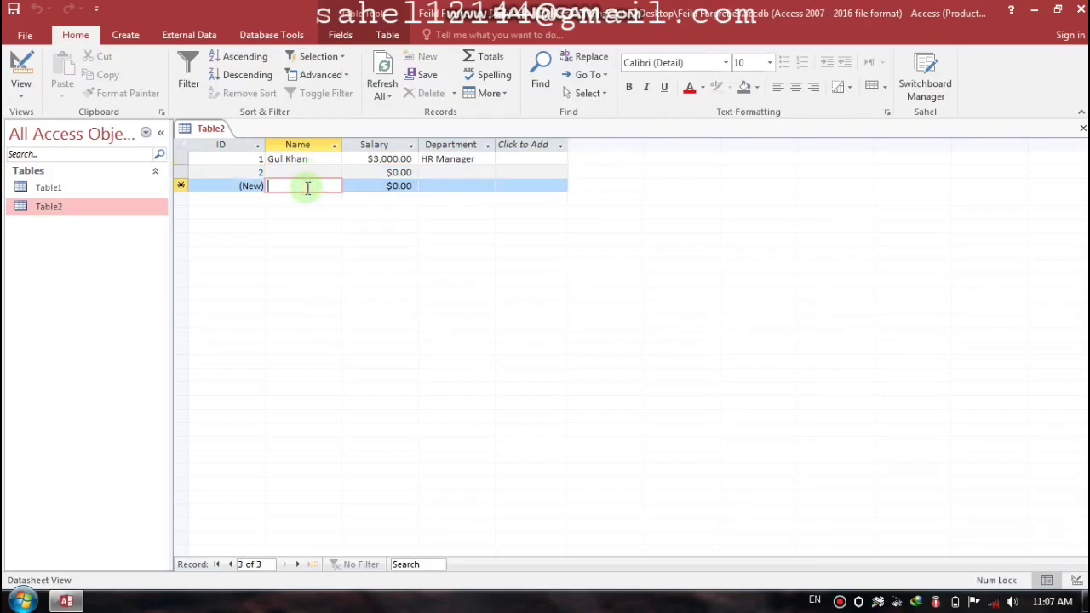
{"action": "type", "text": "Ti"}
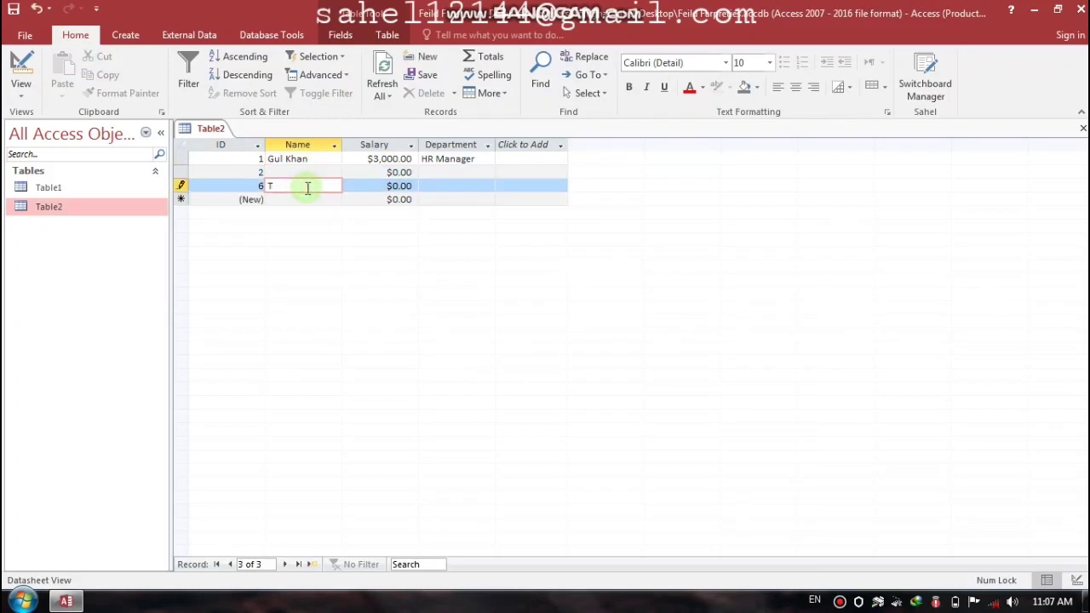
{"action": "key", "text": "BackSpace"}
{"action": "type", "text": "ahir"}
{"action": "key", "text": "BackSpace"}
{"action": "key", "text": "BackSpace"}
{"action": "key", "text": "BackSpace"}
{"action": "key", "text": "BackSpace"}
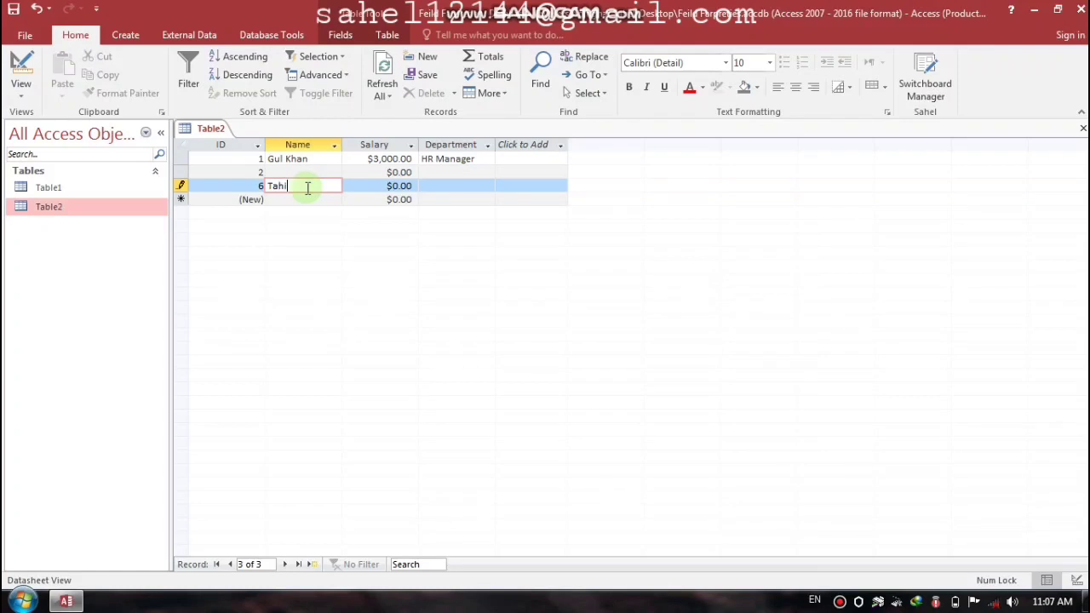